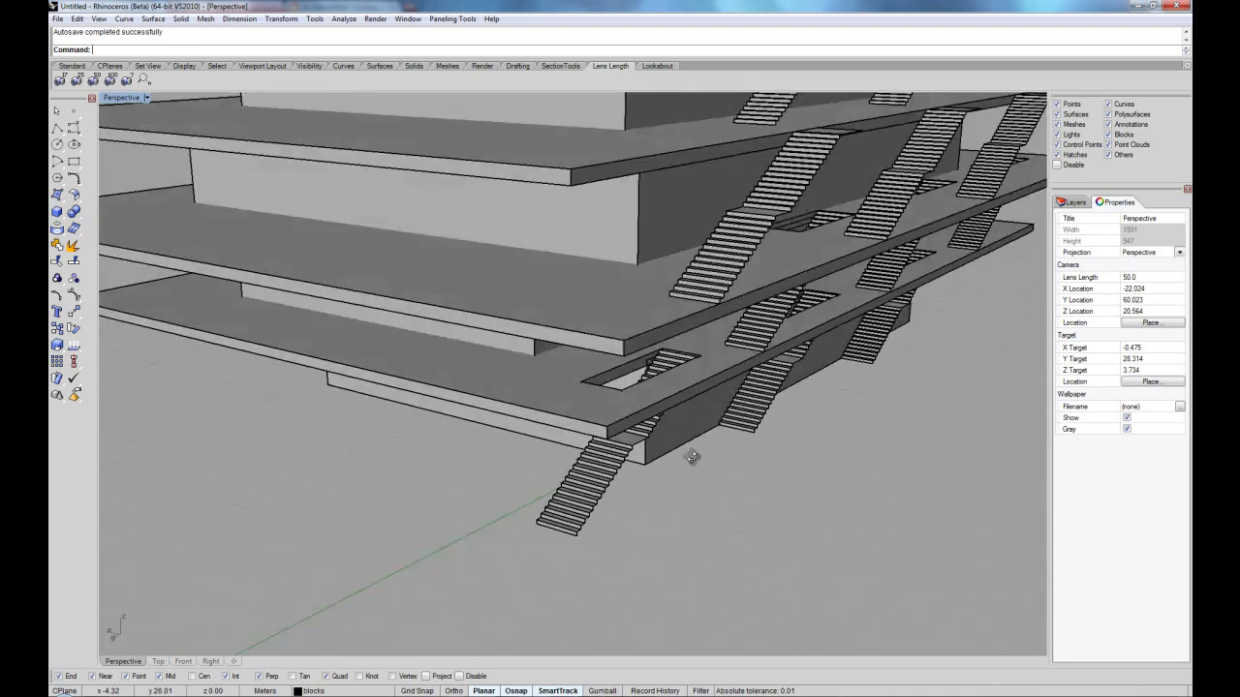
Step: Set the Perspective viewport's lens length to 17 for a wide-angle view of the building
{"action": "scroll", "coordinate": [650, 306], "scroll_direction": "up", "scroll_amount": 2}
{"action": "mouse_move", "coordinate": [650, 306]}
{"action": "right_mouse_down"}
{"action": "mouse_move", "coordinate": [639, 297]}
{"action": "mouse_move", "coordinate": [667, 321]}
{"action": "mouse_move", "coordinate": [610, 348]}
{"action": "mouse_move", "coordinate": [737, 413]}
{"action": "mouse_move", "coordinate": [448, 412]}
{"action": "mouse_move", "coordinate": [631, 462]}
{"action": "mouse_move", "coordinate": [687, 446]}
{"action": "mouse_move", "coordinate": [590, 465]}
{"action": "mouse_move", "coordinate": [571, 483]}
{"action": "mouse_move", "coordinate": [675, 464]}
{"action": "mouse_move", "coordinate": [472, 444]}
{"action": "mouse_move", "coordinate": [516, 438]}
{"action": "mouse_move", "coordinate": [500, 435]}
{"action": "mouse_move", "coordinate": [512, 431]}
{"action": "mouse_move", "coordinate": [493, 353]}
{"action": "mouse_move", "coordinate": [385, 372]}
{"action": "mouse_move", "coordinate": [473, 356]}
{"action": "mouse_move", "coordinate": [488, 378]}
{"action": "mouse_move", "coordinate": [523, 383]}
{"action": "right_mouse_up"}
{"action": "scroll", "coordinate": [532, 487], "scroll_direction": "up", "scroll_amount": 8}
{"action": "scroll", "coordinate": [675, 465], "scroll_direction": "down", "scroll_amount": 8}
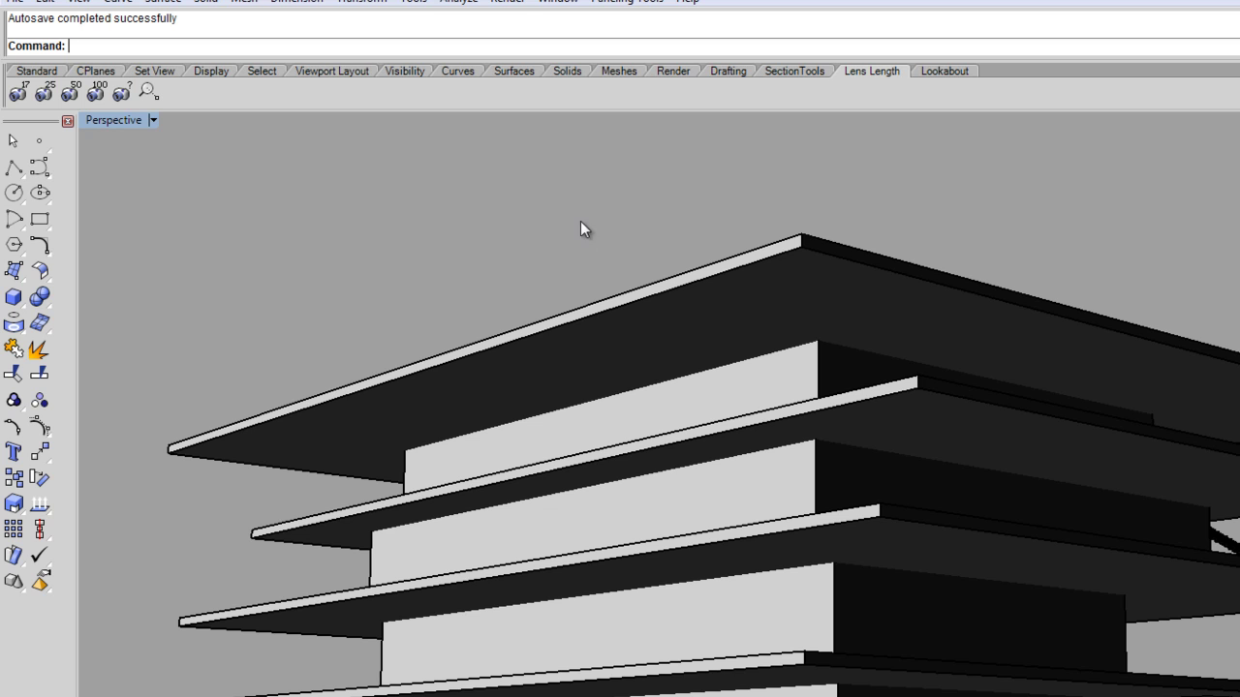
{"action": "left_click", "coordinate": [20, 94]}
{"action": "scroll", "coordinate": [823, 606], "scroll_direction": "up", "scroll_amount": 3}
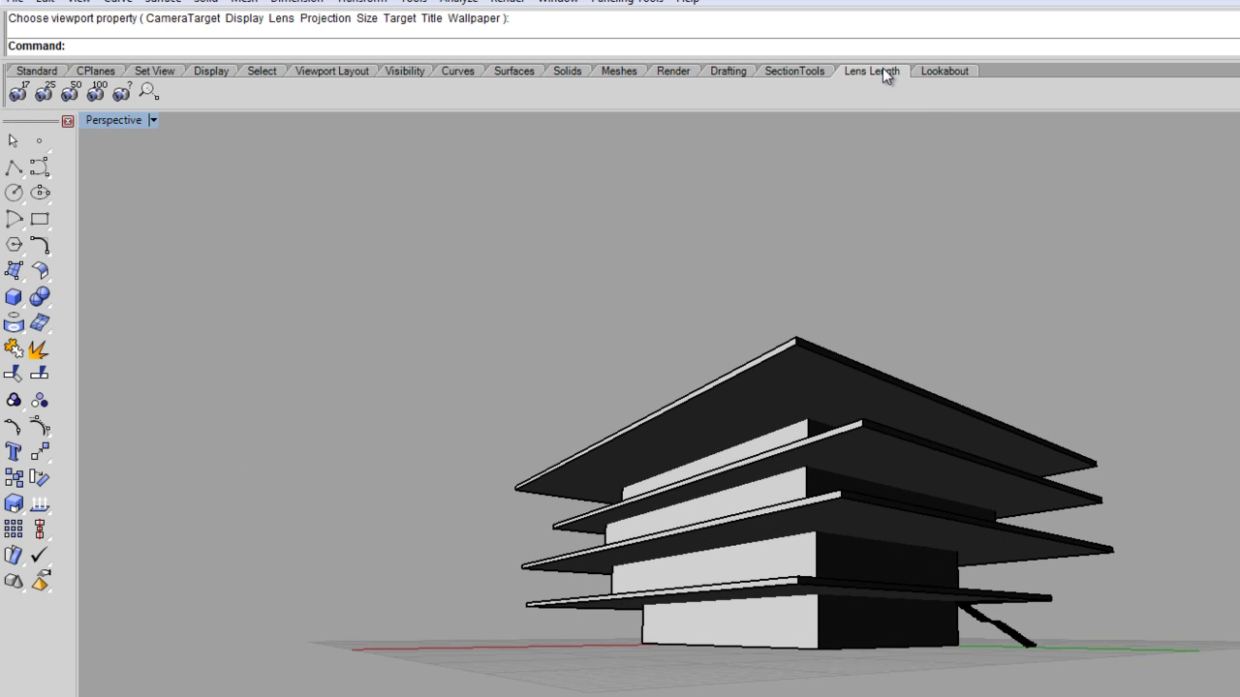
Step: Look up the Lens Length toolbar in the default collection of the toolbar layout settings
{"action": "left_click", "coordinate": [412, 2]}
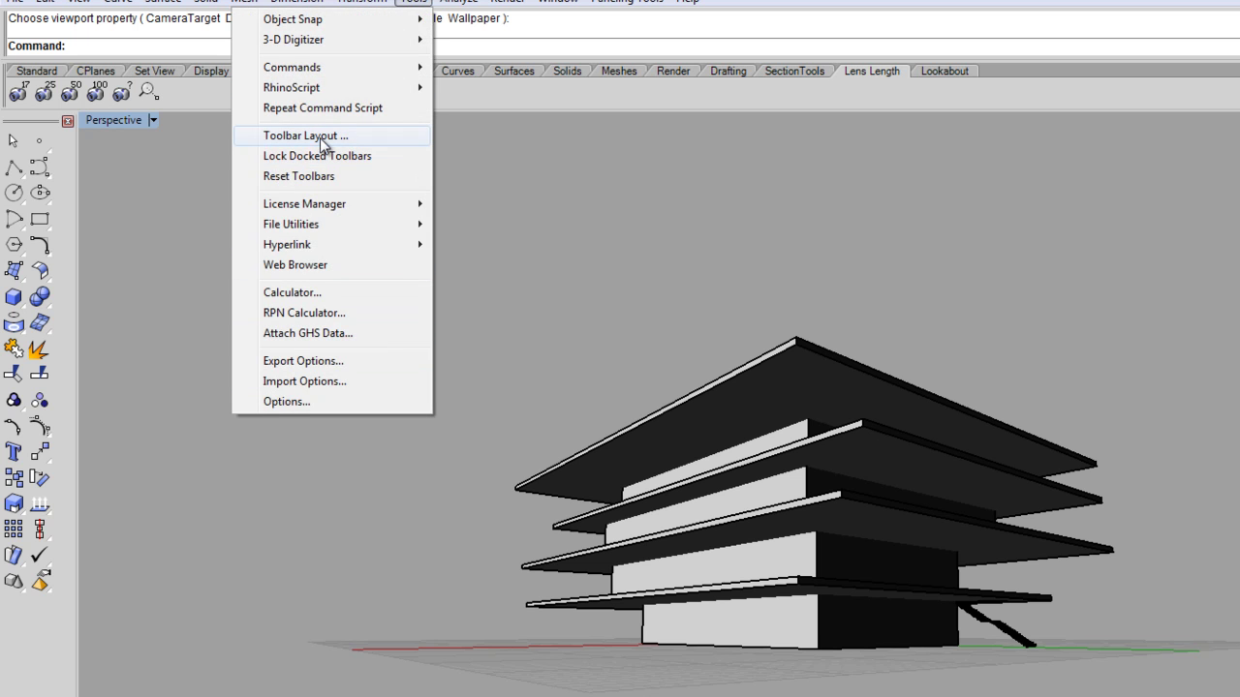
{"action": "left_click", "coordinate": [320, 138]}
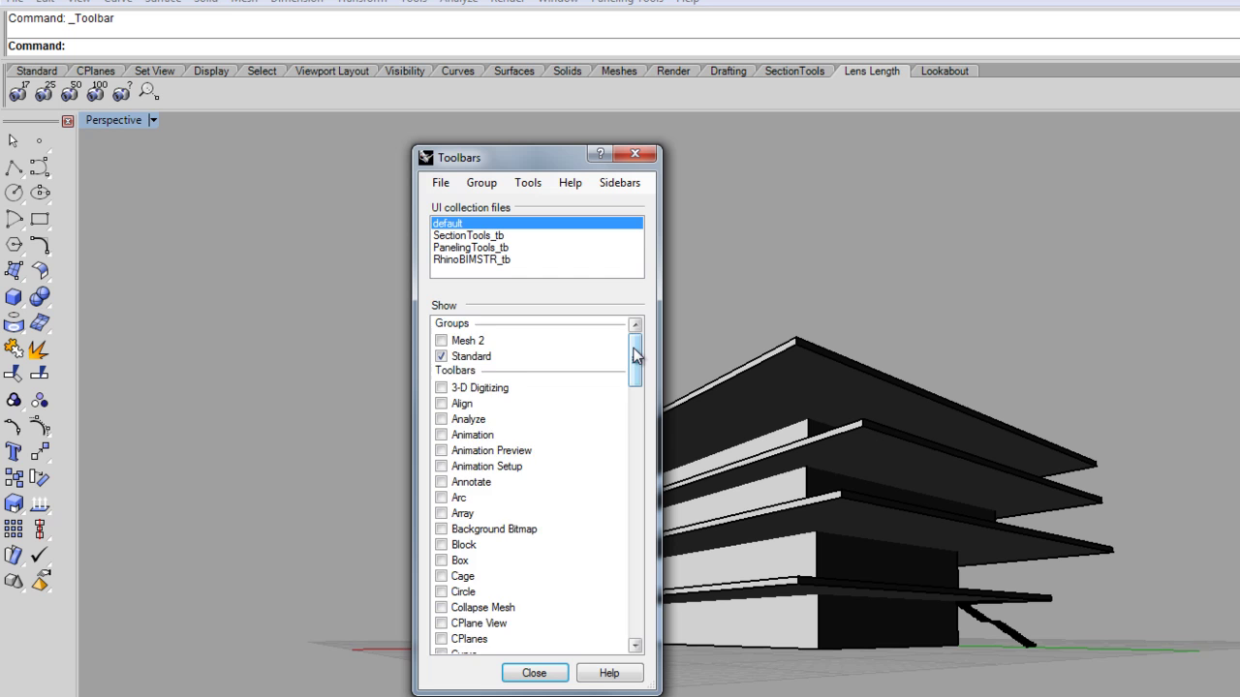
{"action": "left_click_drag", "start_coordinate": [634, 356], "coordinate": [631, 463]}
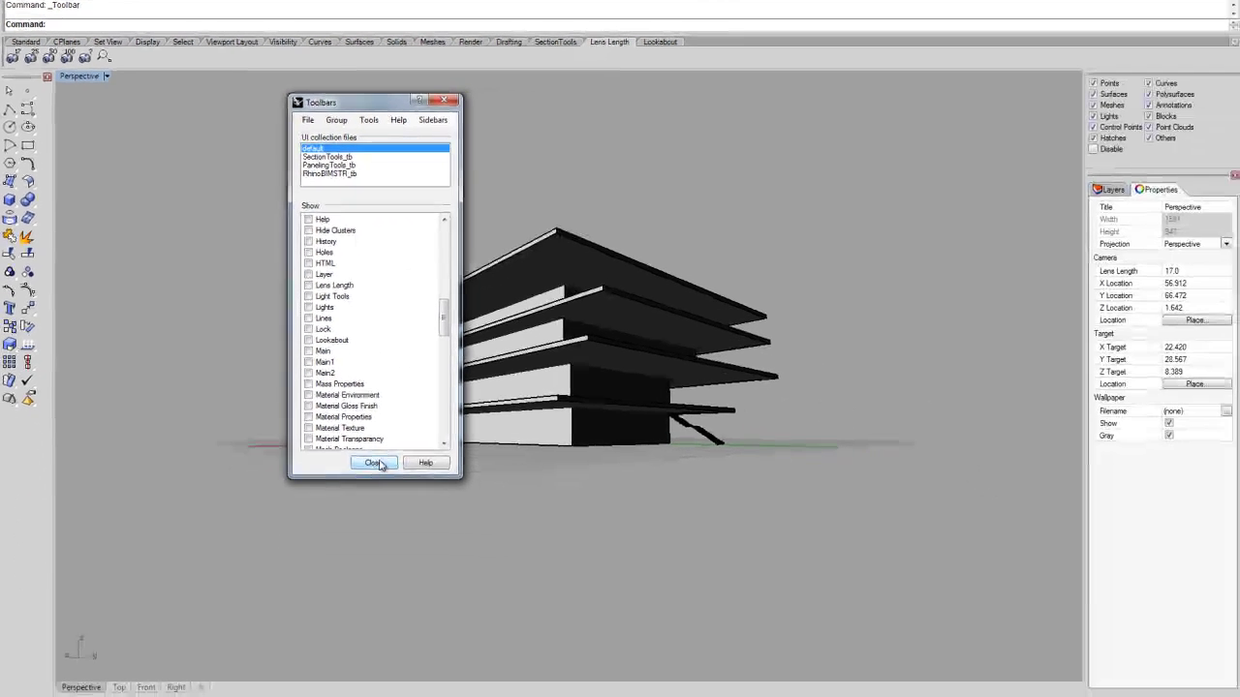
{"action": "left_click", "coordinate": [534, 673]}
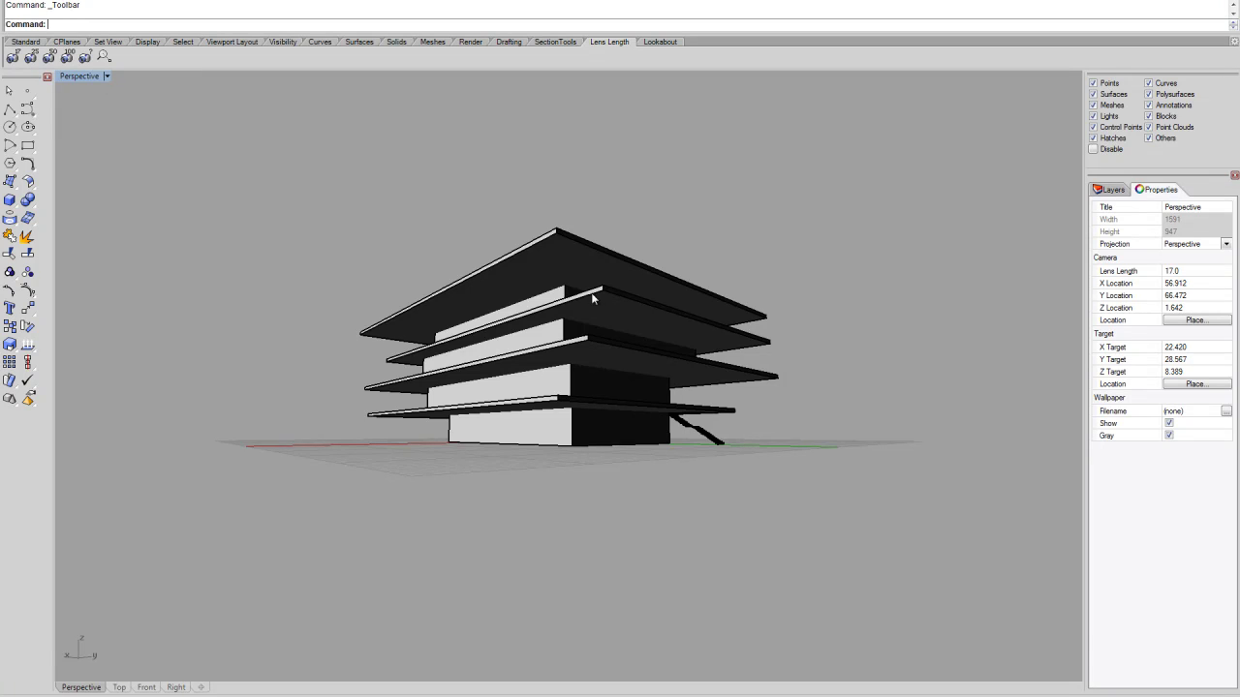
Step: Examine the building's cantilevered slabs and wall volumes up close from several low angles
{"action": "right_click_drag", "start_coordinate": [592, 298], "coordinate": [520, 303]}
{"action": "scroll", "coordinate": [520, 302], "scroll_direction": "up", "scroll_amount": 4}
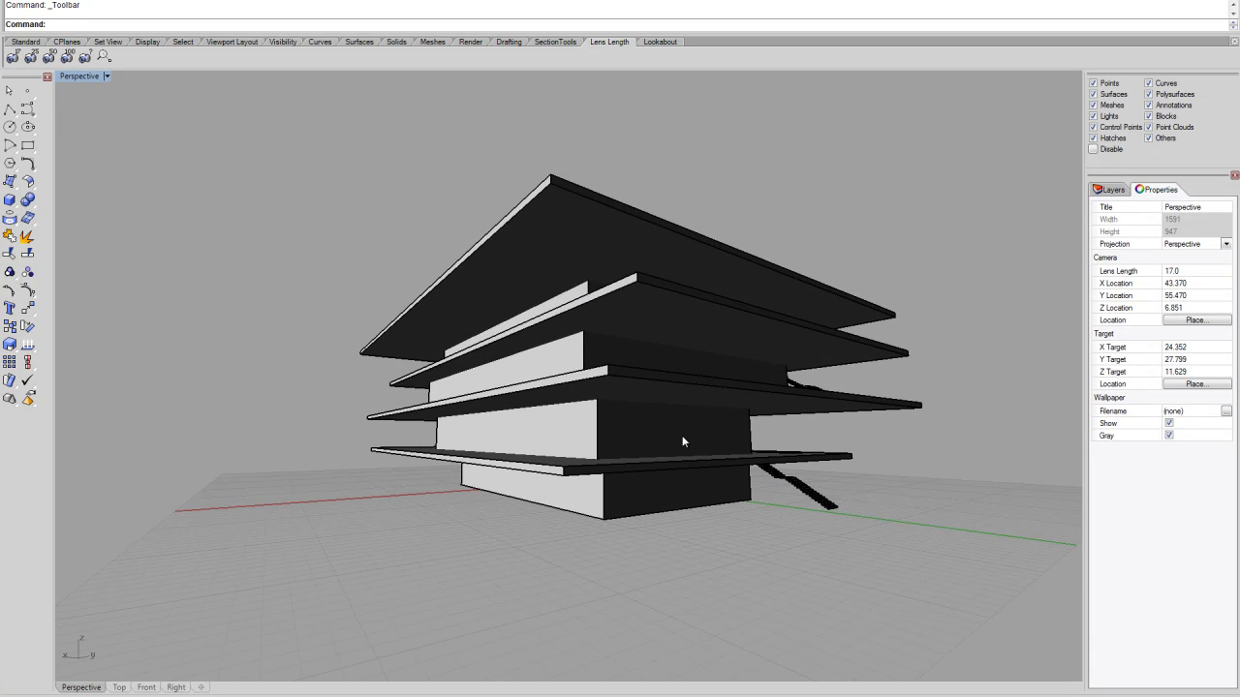
{"action": "right_click_drag", "start_coordinate": [683, 442], "coordinate": [562, 413]}
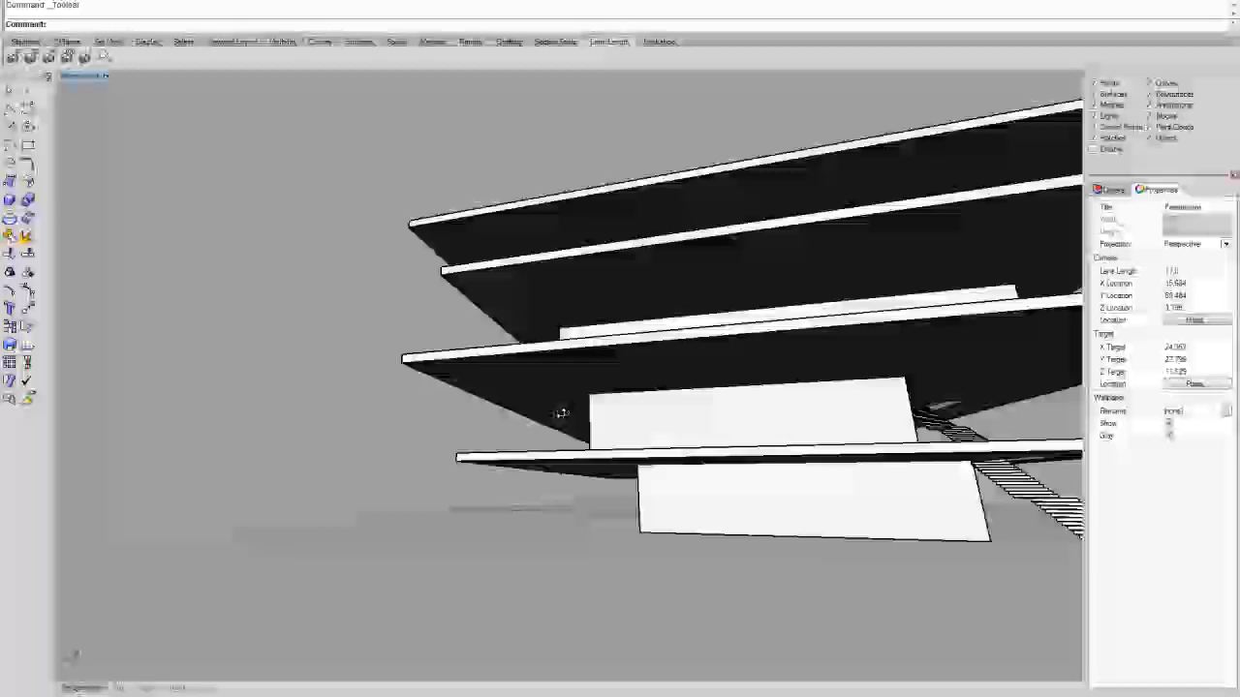
{"action": "scroll", "coordinate": [487, 443], "scroll_direction": "down", "scroll_amount": 5}
{"action": "right_click_drag", "start_coordinate": [678, 453], "coordinate": [660, 475]}
{"action": "scroll", "coordinate": [659, 415], "scroll_direction": "up", "scroll_amount": 4}
{"action": "scroll", "coordinate": [657, 411], "scroll_direction": "down", "scroll_amount": 3}
{"action": "scroll", "coordinate": [489, 438], "scroll_direction": "up", "scroll_amount": 4}
{"action": "scroll", "coordinate": [343, 433], "scroll_direction": "up", "scroll_amount": 4}
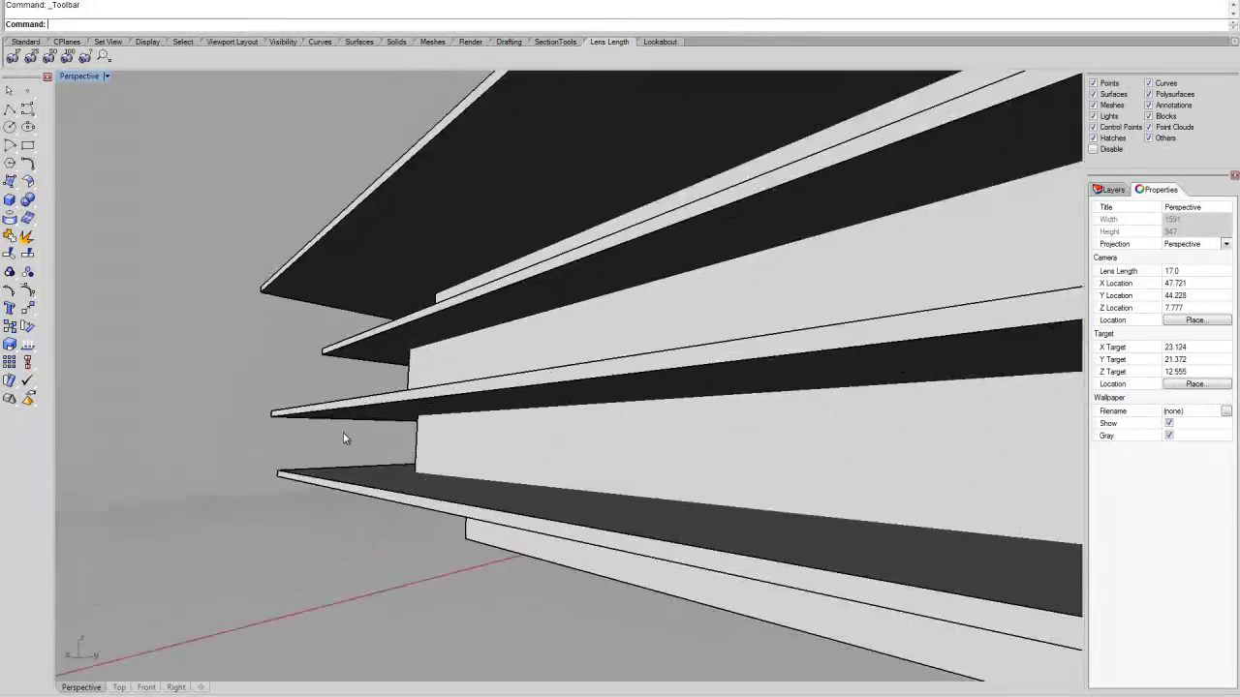
{"action": "right_click_drag", "start_coordinate": [399, 486], "coordinate": [428, 455]}
{"action": "scroll", "coordinate": [383, 447], "scroll_direction": "down", "scroll_amount": 2}
{"action": "right_click_drag", "start_coordinate": [481, 543], "coordinate": [390, 470], "text": "shift"}
{"action": "scroll", "coordinate": [459, 483], "scroll_direction": "up", "scroll_amount": 4}
{"action": "scroll", "coordinate": [391, 469], "scroll_direction": "down", "scroll_amount": 1}
{"action": "right_click_drag", "start_coordinate": [542, 458], "coordinate": [447, 490]}
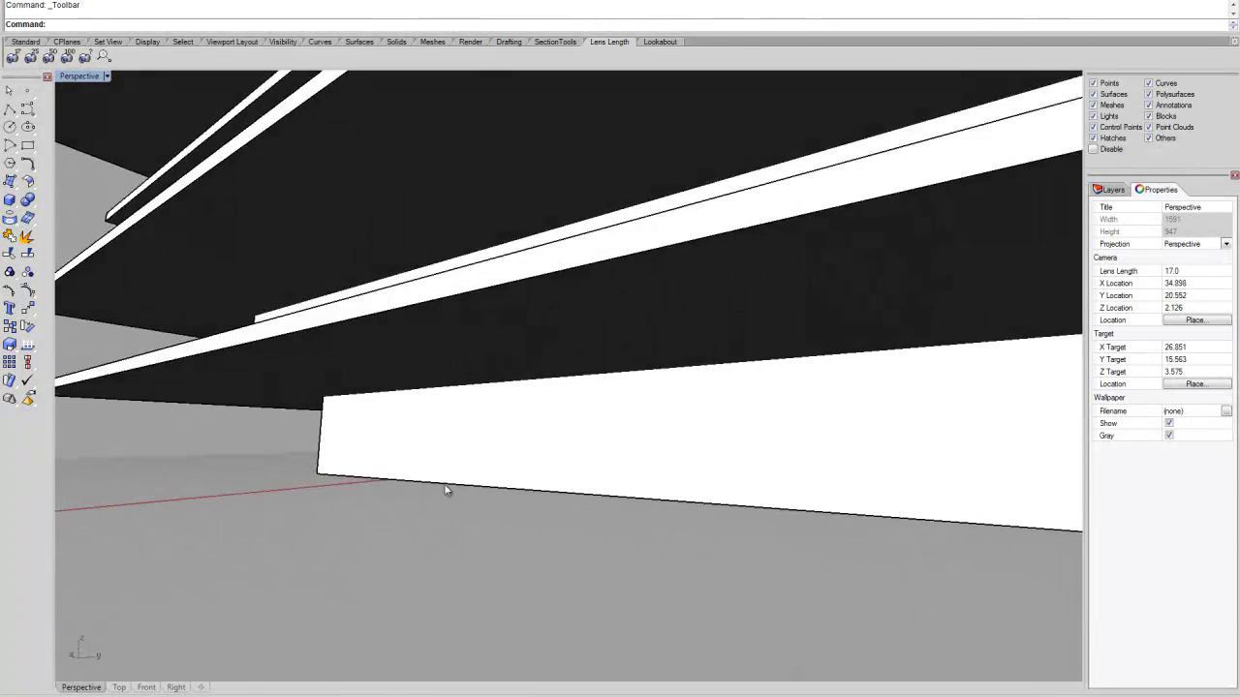
{"action": "scroll", "coordinate": [446, 490], "scroll_direction": "down", "scroll_amount": 6}
{"action": "right_click_drag", "start_coordinate": [600, 470], "coordinate": [489, 468], "text": "shift"}
{"action": "scroll", "coordinate": [504, 476], "scroll_direction": "up", "scroll_amount": 2}
Step: Turn on the glass layer to show the railings and the ground-floor glazing
{"action": "left_click", "coordinate": [1111, 191]}
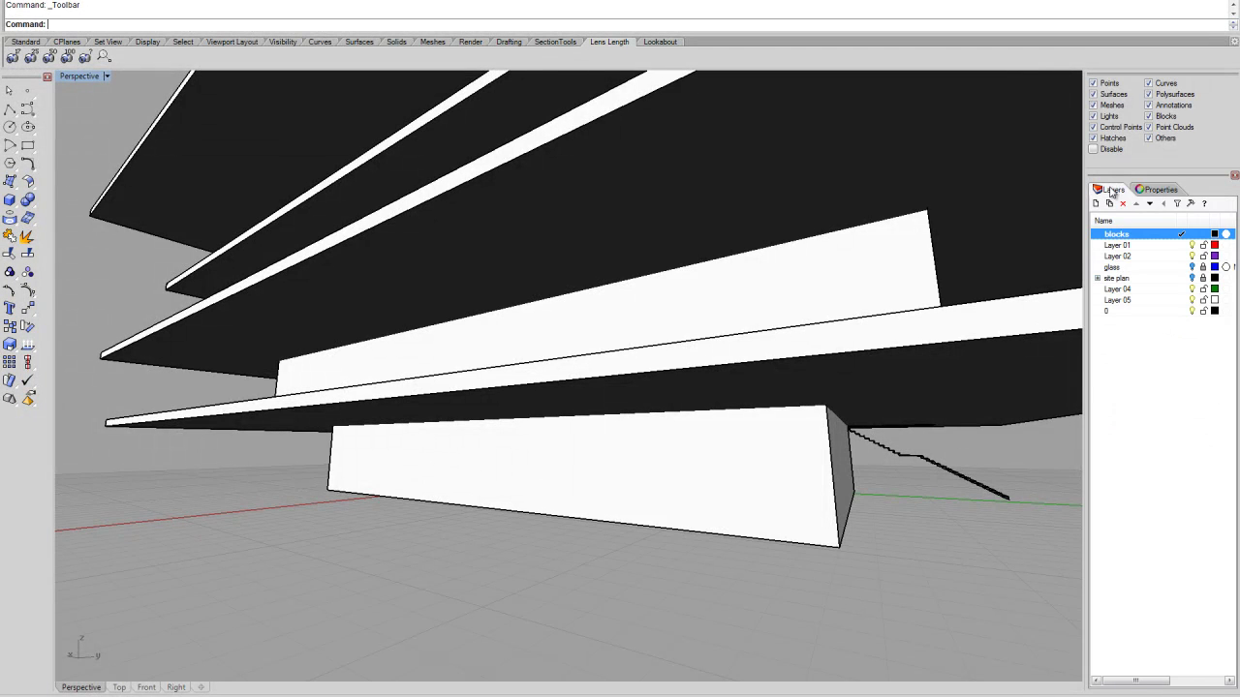
{"action": "left_click", "coordinate": [1193, 267]}
{"action": "right_click_drag", "start_coordinate": [955, 358], "coordinate": [747, 256]}
{"action": "scroll", "coordinate": [754, 258], "scroll_direction": "up", "scroll_amount": 3}
{"action": "scroll", "coordinate": [747, 256], "scroll_direction": "down", "scroll_amount": 3}
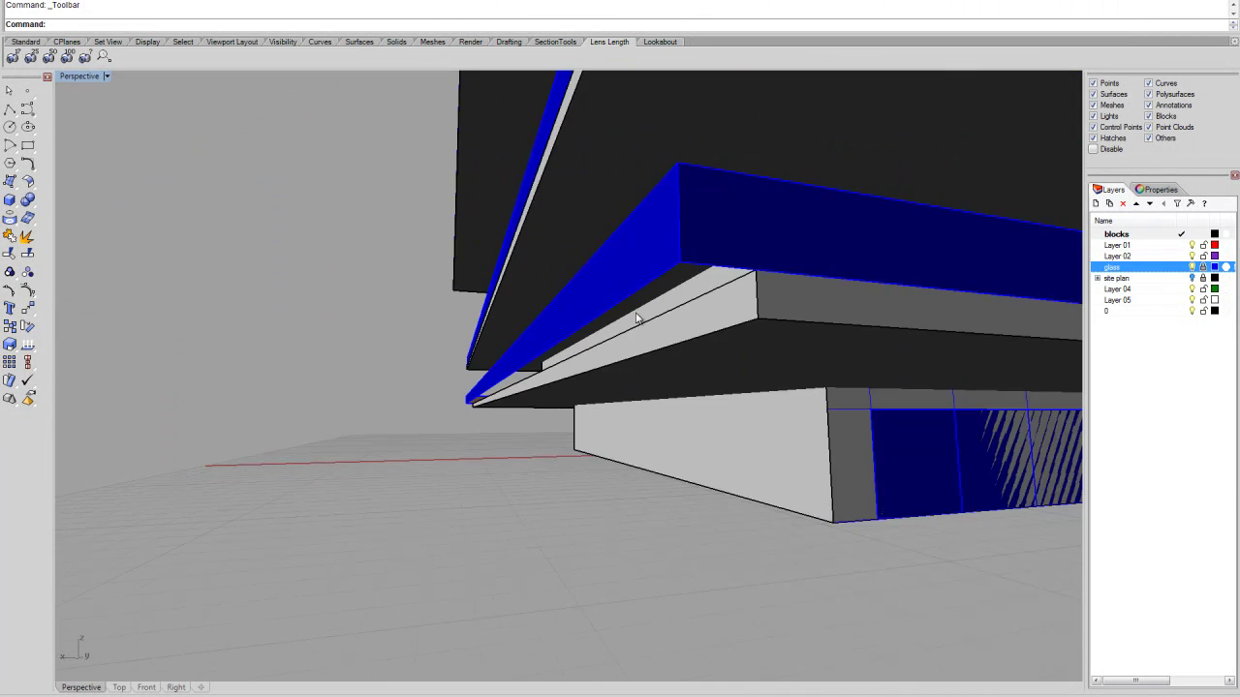
Step: Move the end face of the lowest cantilevered slab out to the glass railing's lower corner with MoveFace
{"action": "mouse_move", "coordinate": [637, 314]}
{"action": "right_mouse_down"}
{"action": "mouse_move", "coordinate": [678, 302]}
{"action": "mouse_move", "coordinate": [642, 324]}
{"action": "mouse_move", "coordinate": [648, 312]}
{"action": "mouse_move", "coordinate": [648, 330]}
{"action": "right_mouse_up"}
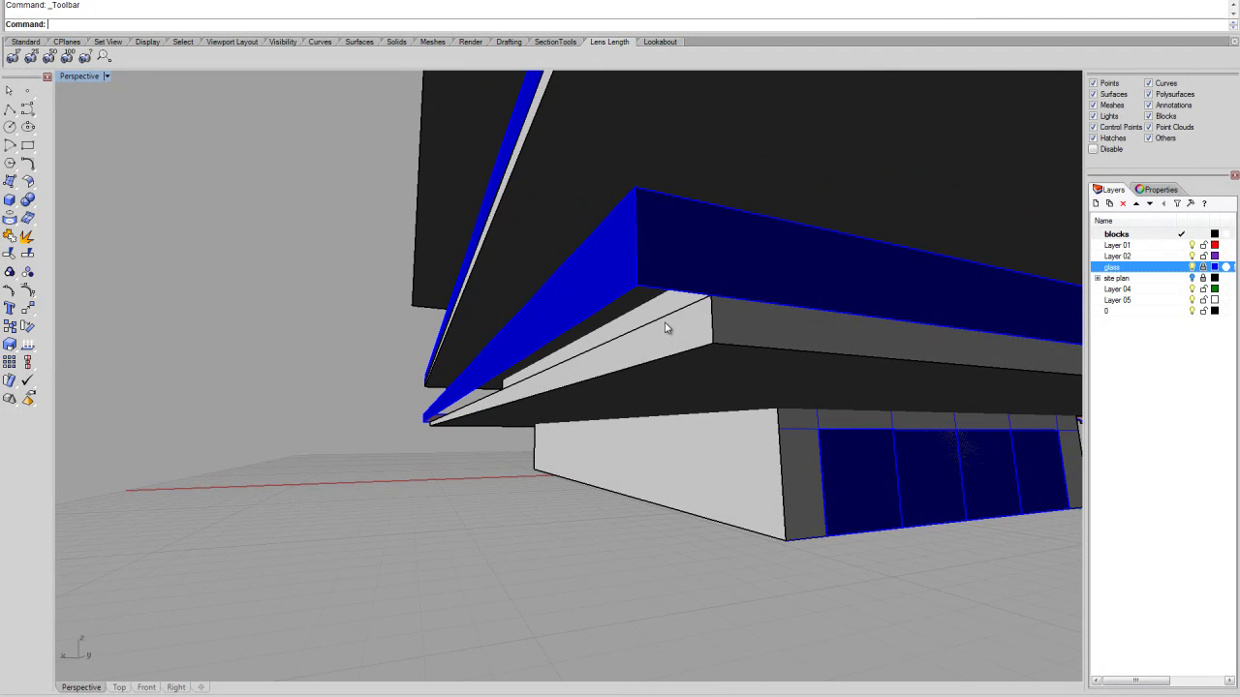
{"action": "type", "text": "veFace"}
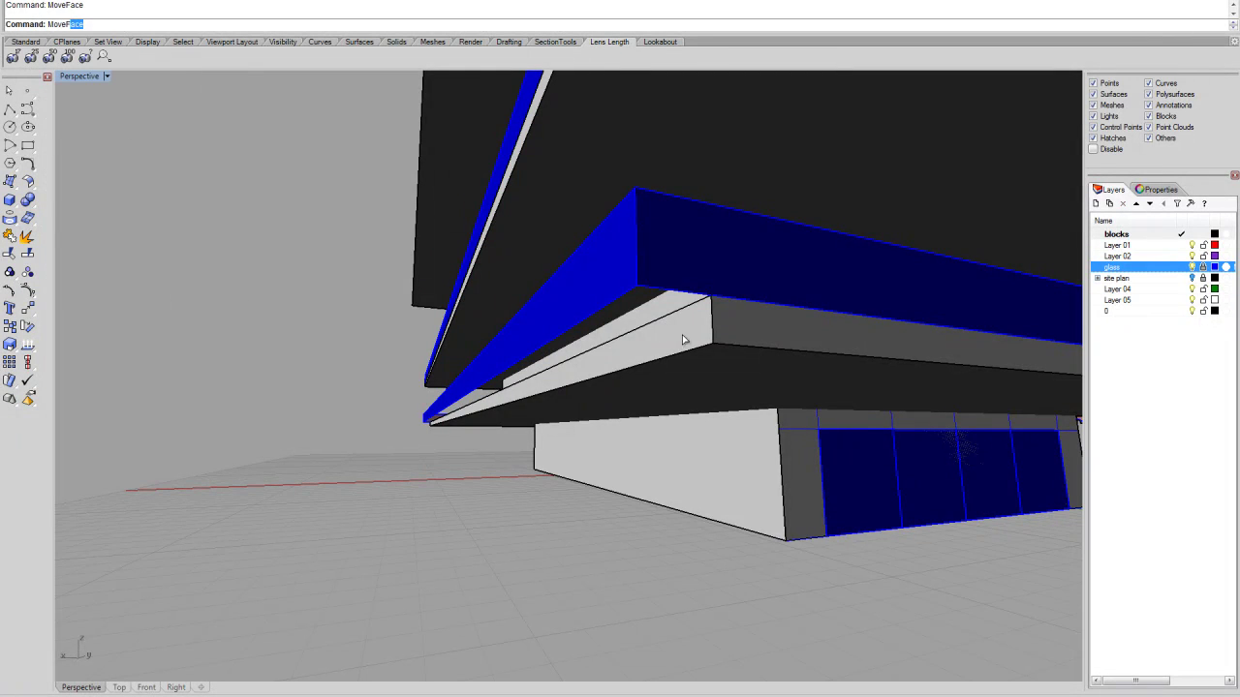
{"action": "key", "text": "Return"}
{"action": "left_click", "coordinate": [704, 336]}
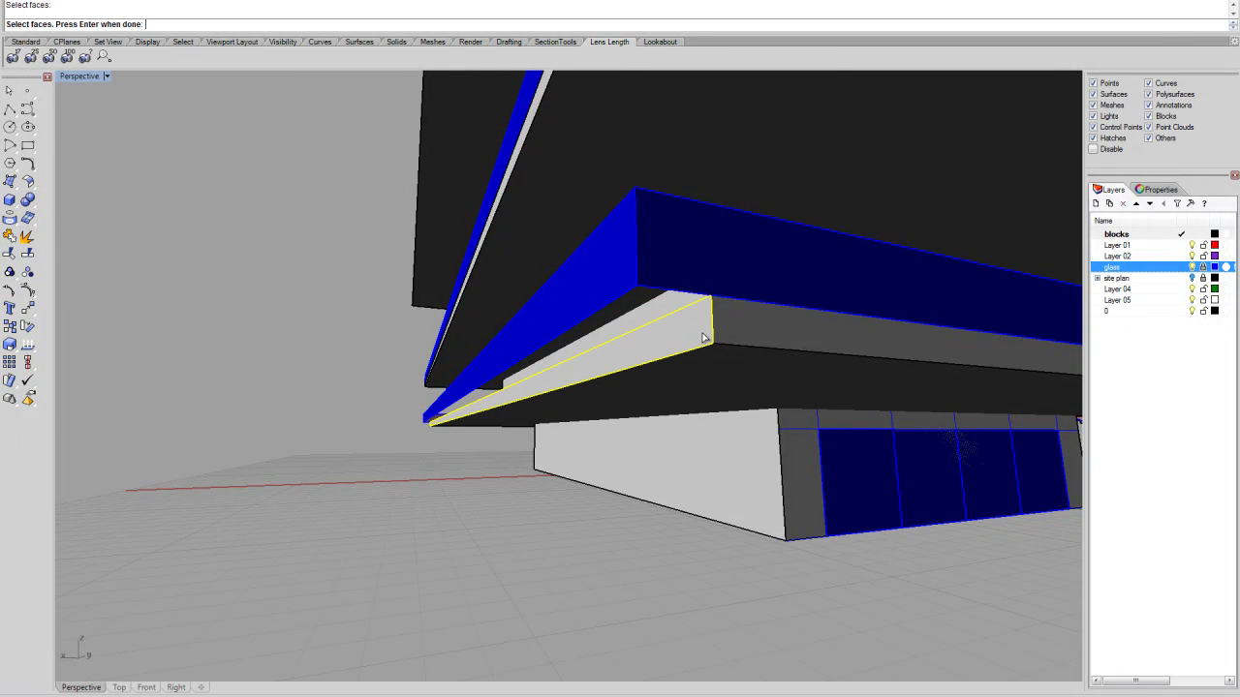
{"action": "right_click_drag", "start_coordinate": [706, 350], "coordinate": [349, 585]}
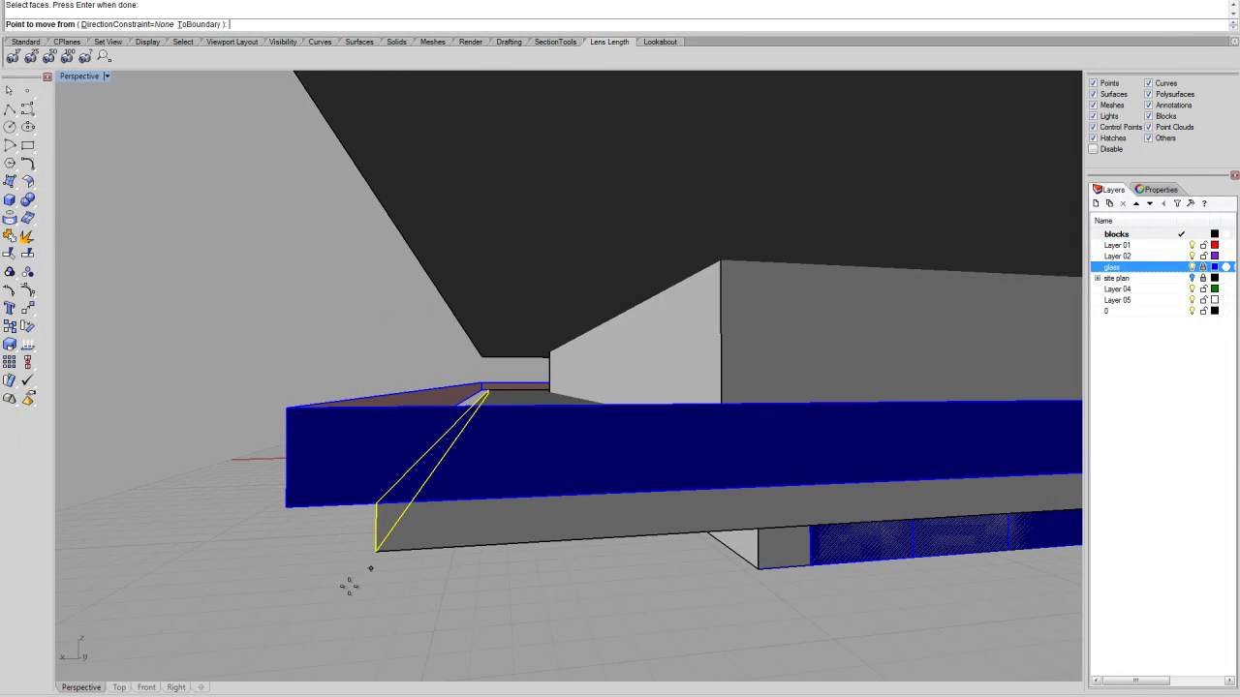
{"action": "left_click", "coordinate": [375, 552]}
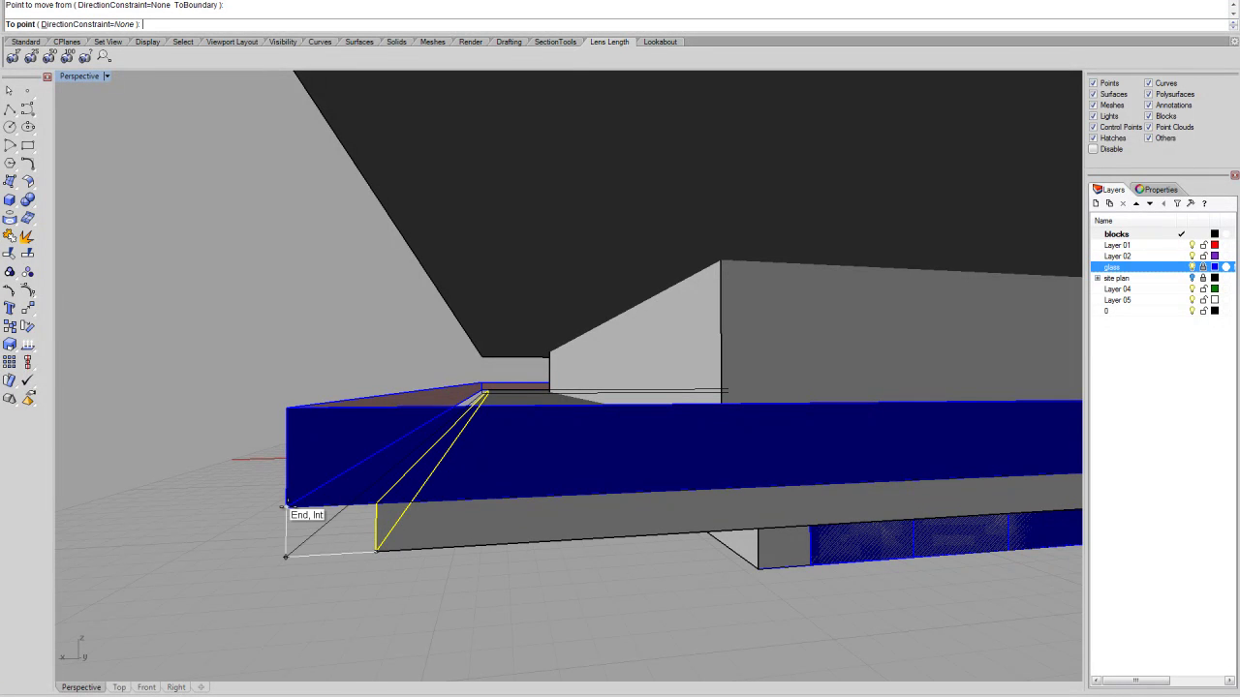
{"action": "left_click", "coordinate": [289, 504]}
Step: Examine the ground-floor glazing, its mullion lines and the wall block behind them
{"action": "right_click_drag", "start_coordinate": [289, 505], "coordinate": [634, 551]}
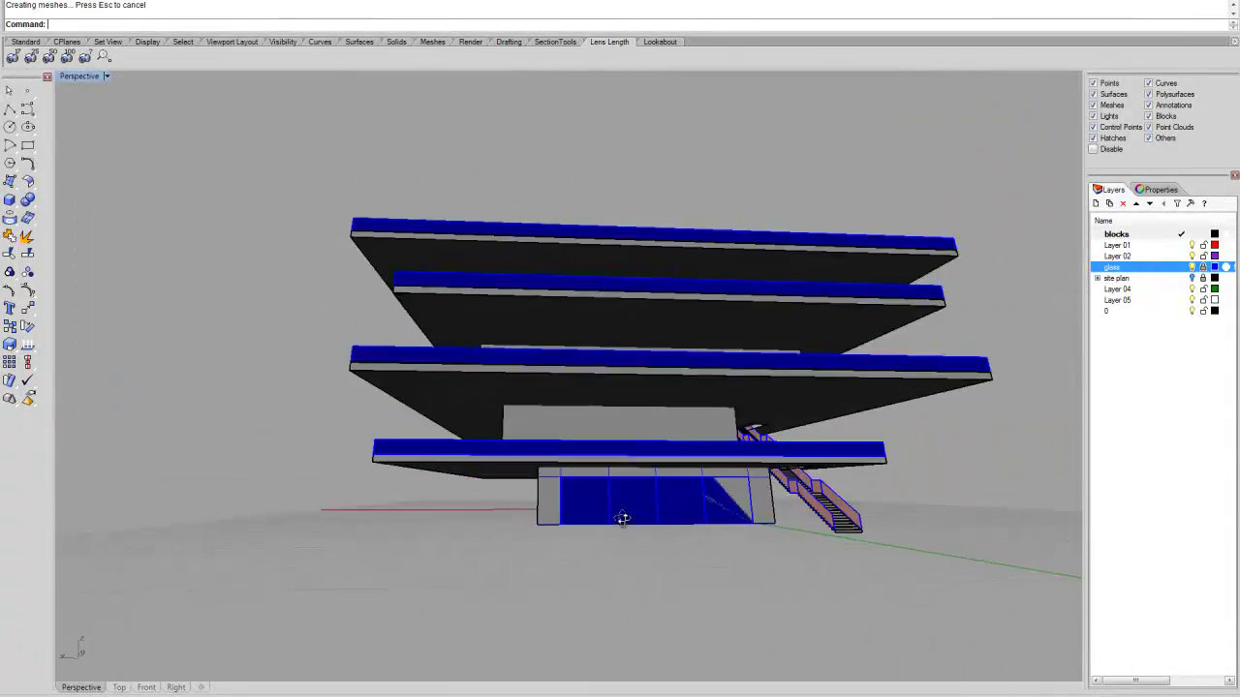
{"action": "scroll", "coordinate": [623, 514], "scroll_direction": "up", "scroll_amount": 5}
{"action": "right_click_drag", "start_coordinate": [534, 433], "coordinate": [477, 426]}
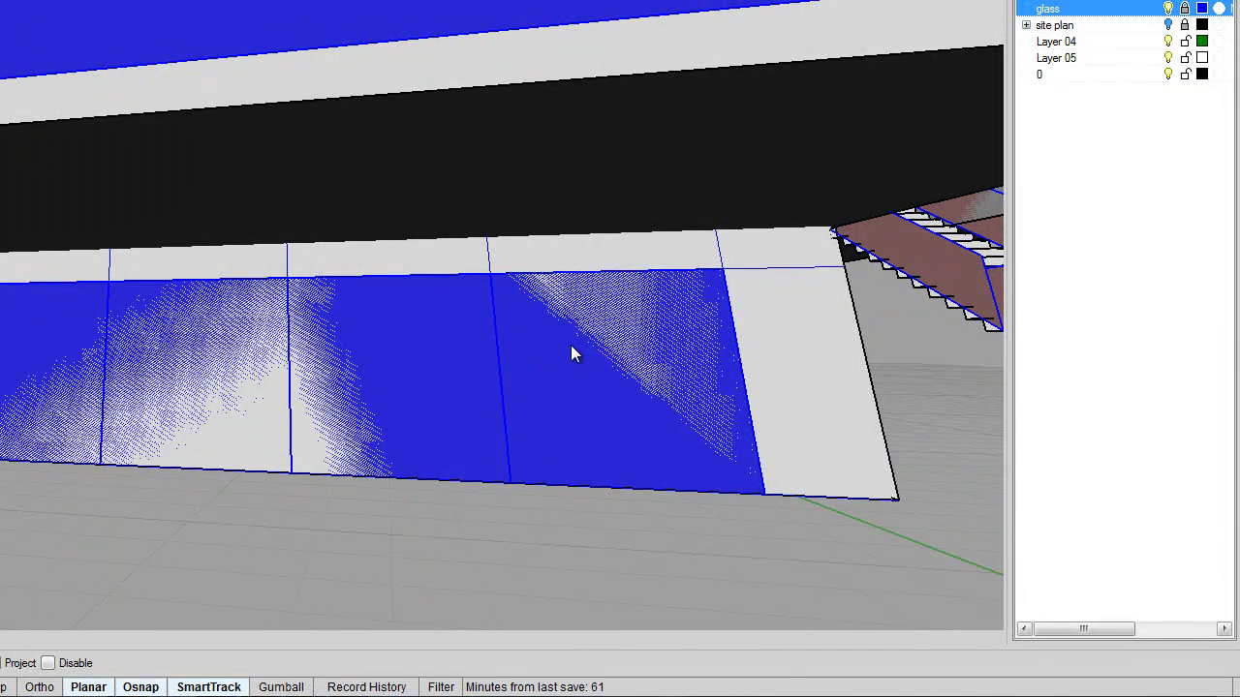
{"action": "right_click_drag", "start_coordinate": [611, 338], "coordinate": [733, 274]}
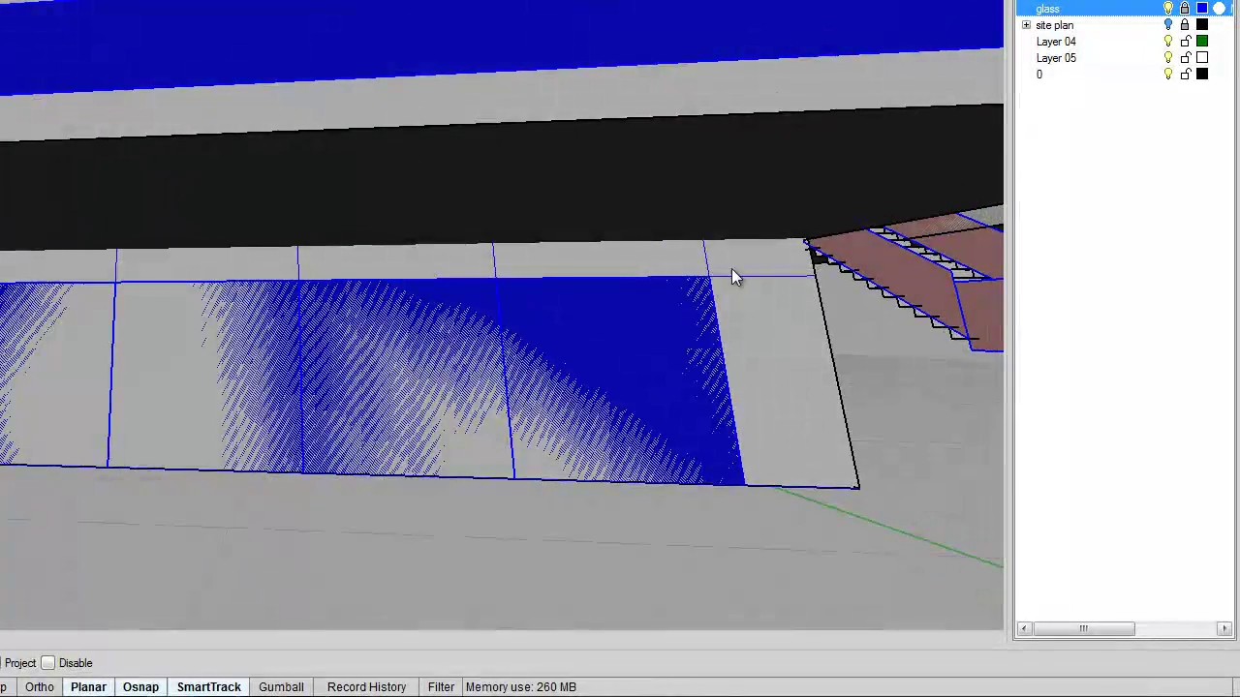
{"action": "left_click", "coordinate": [735, 275]}
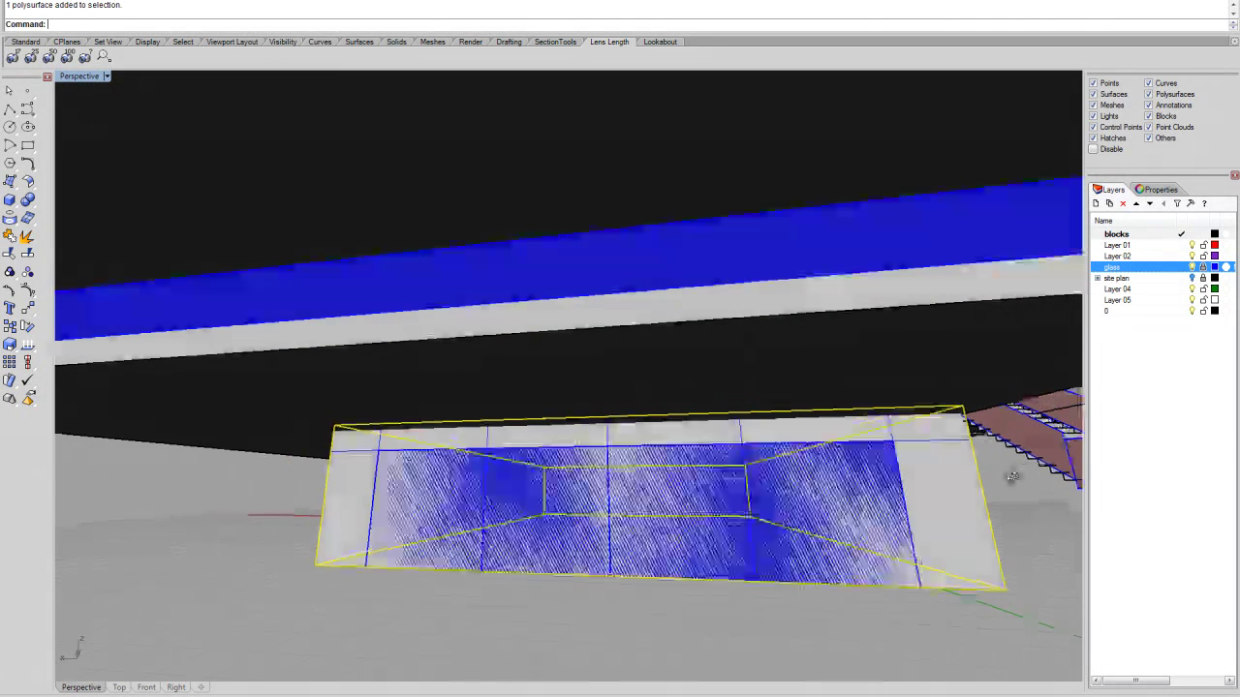
{"action": "scroll", "coordinate": [945, 426], "scroll_direction": "up", "scroll_amount": 3}
{"action": "left_click", "coordinate": [949, 410]}
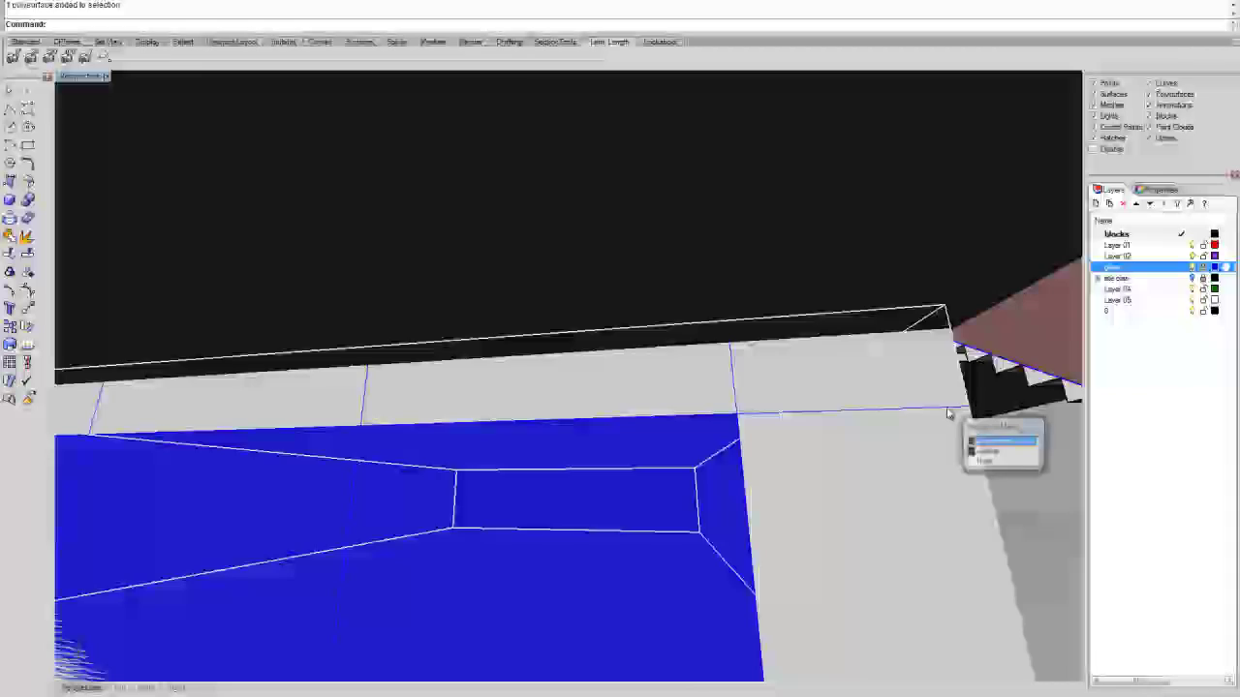
Step: Draw a polyline on the glass layer along the bottom edge of the ground floor's blank side wall, corner to corner
{"action": "scroll", "coordinate": [949, 412], "scroll_direction": "down", "scroll_amount": 8}
{"action": "right_click_drag", "start_coordinate": [878, 462], "coordinate": [606, 512]}
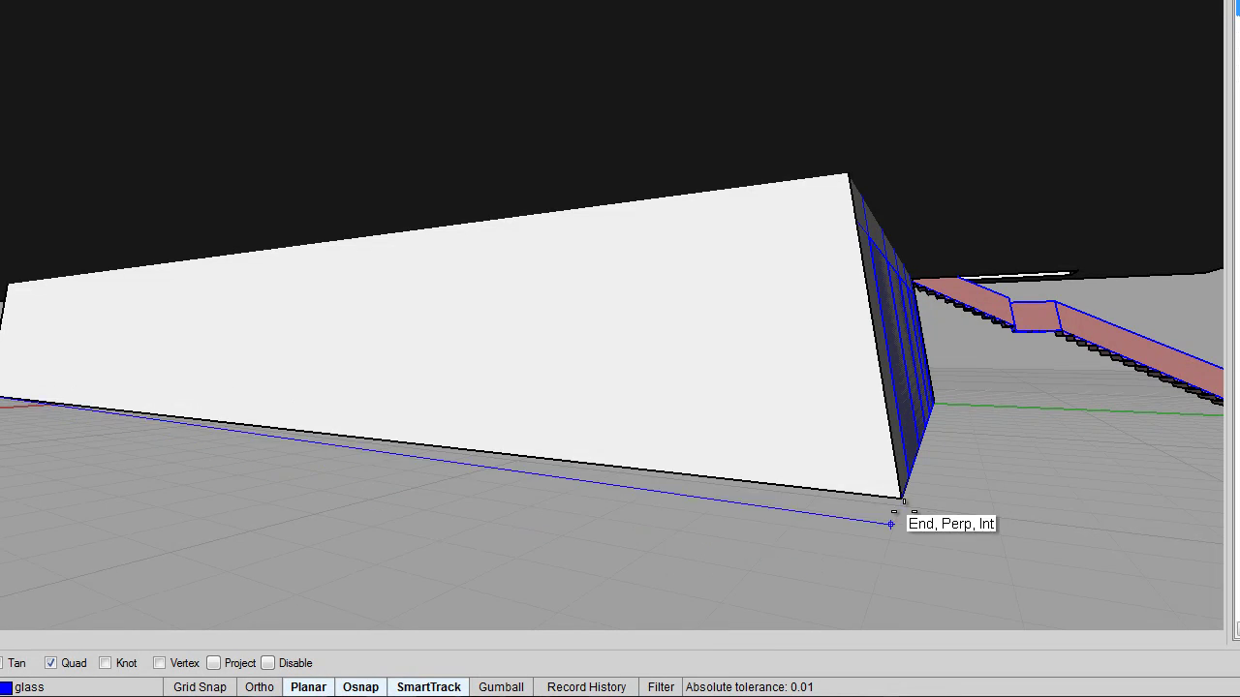
{"action": "left_click", "coordinate": [899, 498]}
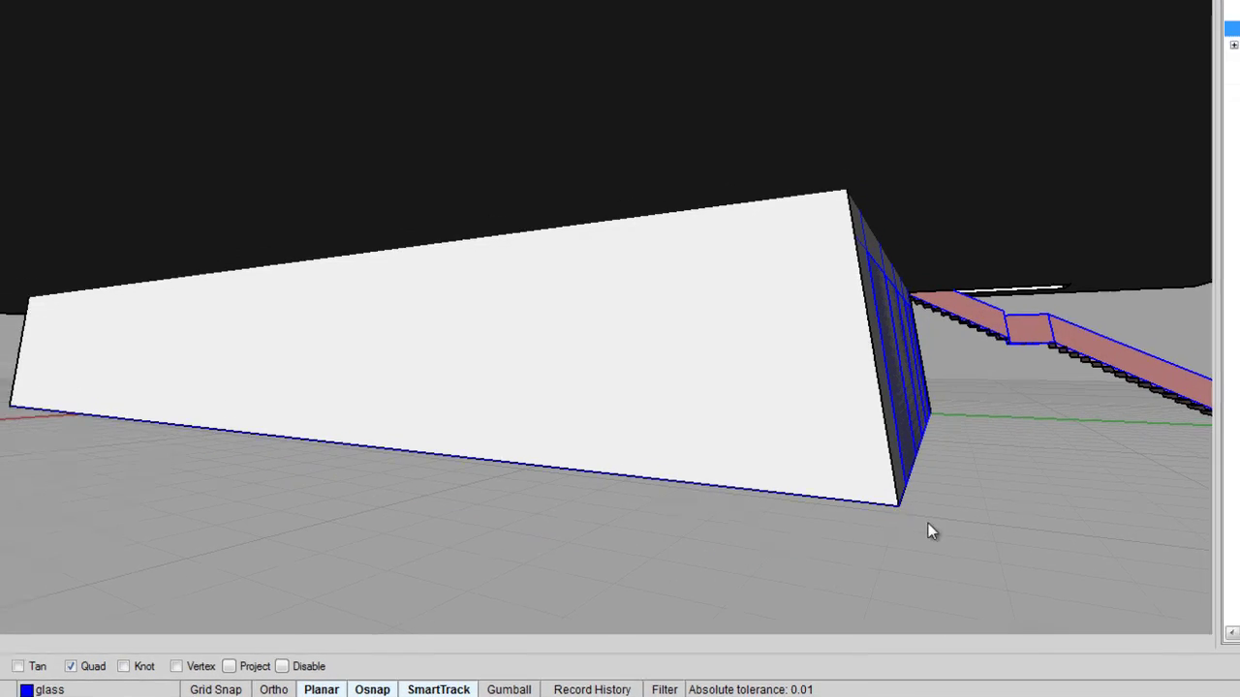
Step: Move the side wall's base line vertically up to the height of the glazed facade's horizontal mullion line
{"action": "right_click_drag", "start_coordinate": [928, 522], "coordinate": [699, 533]}
{"action": "left_click", "coordinate": [565, 515]}
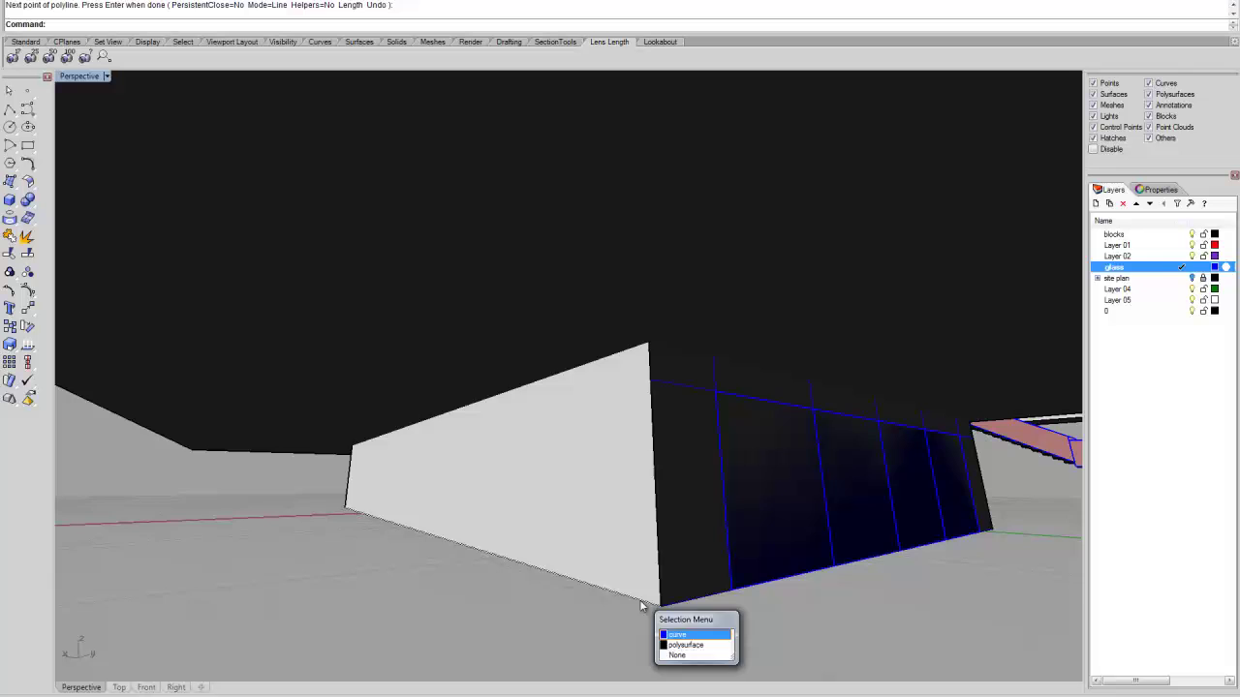
{"action": "left_click", "coordinate": [678, 633]}
{"action": "left_click", "coordinate": [27, 308]}
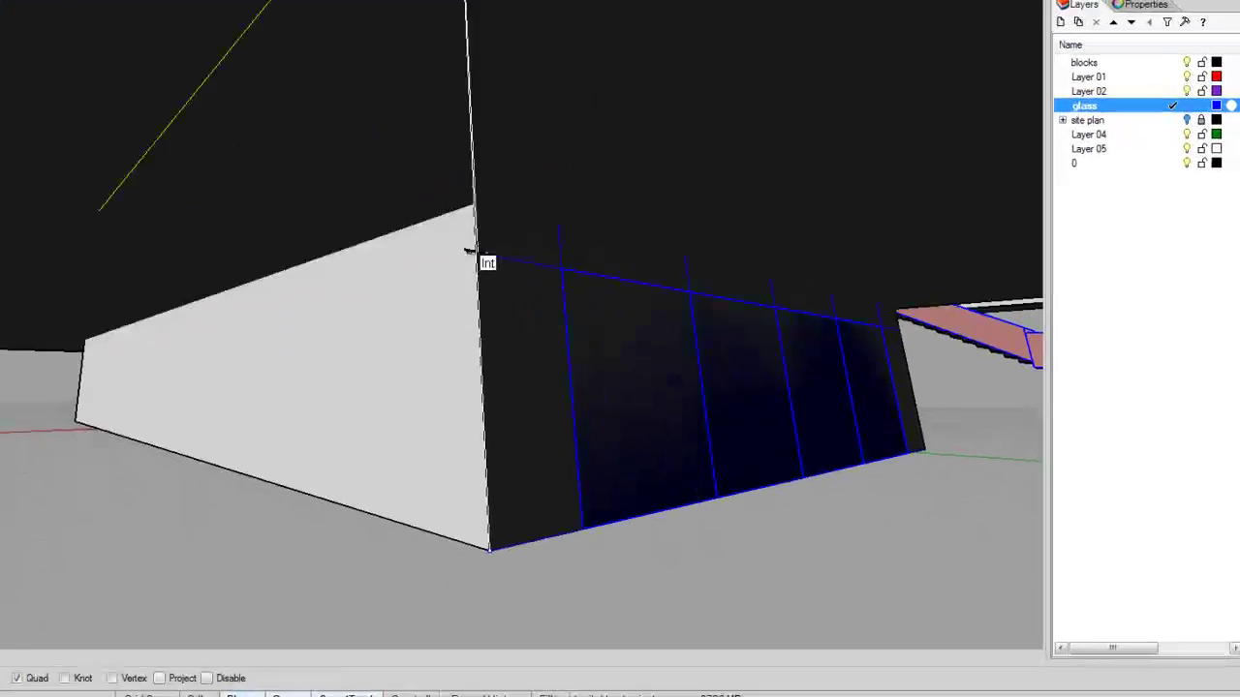
{"action": "right_click_drag", "start_coordinate": [486, 453], "coordinate": [401, 461]}
{"action": "right_click_drag", "start_coordinate": [288, 416], "coordinate": [193, 429]}
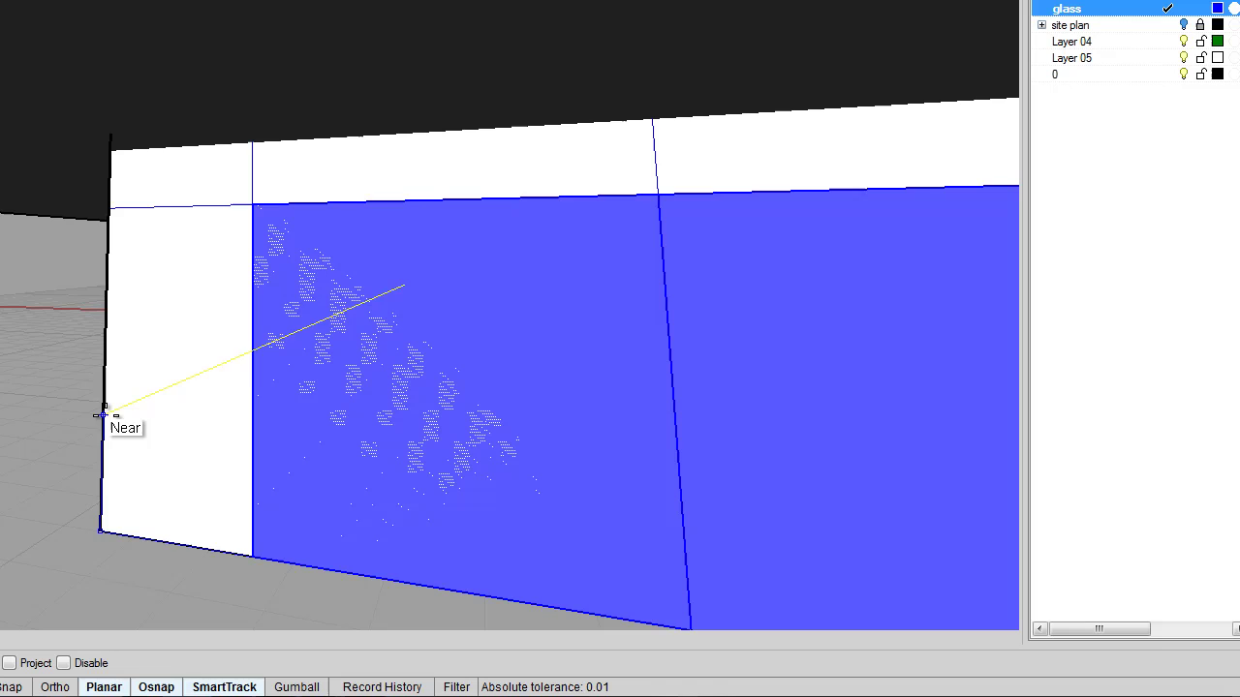
{"action": "right_click_drag", "start_coordinate": [109, 208], "coordinate": [395, 391]}
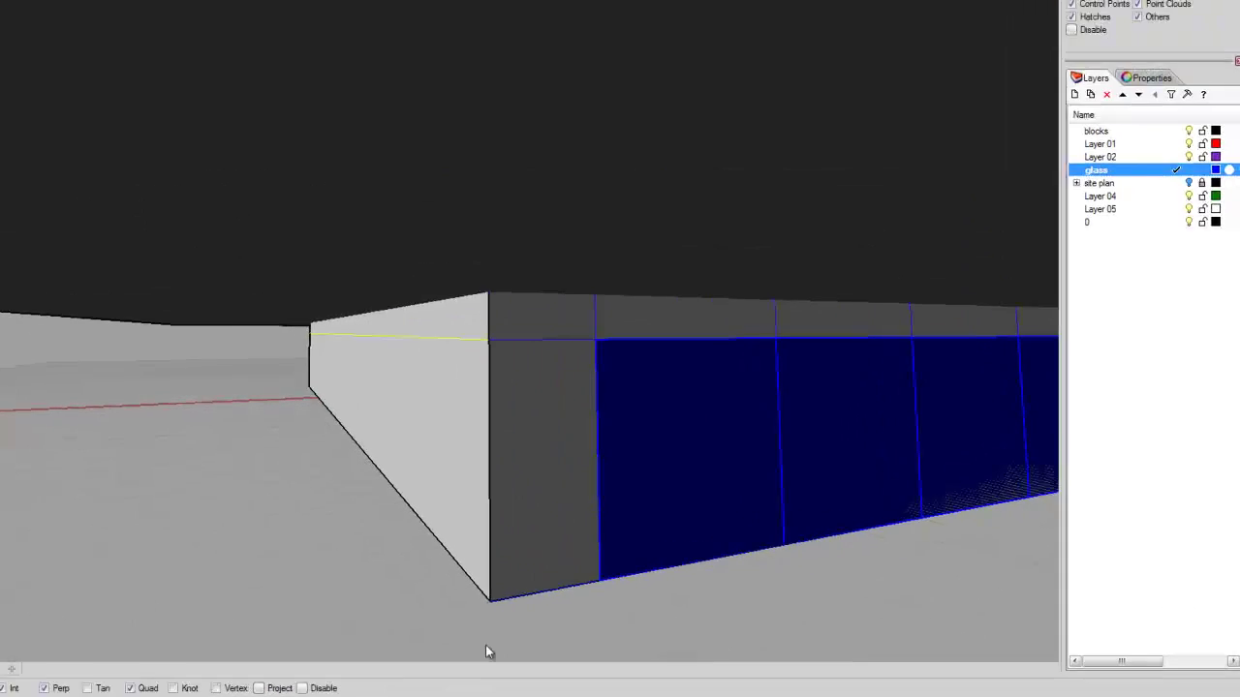
{"action": "left_click", "coordinate": [9, 109]}
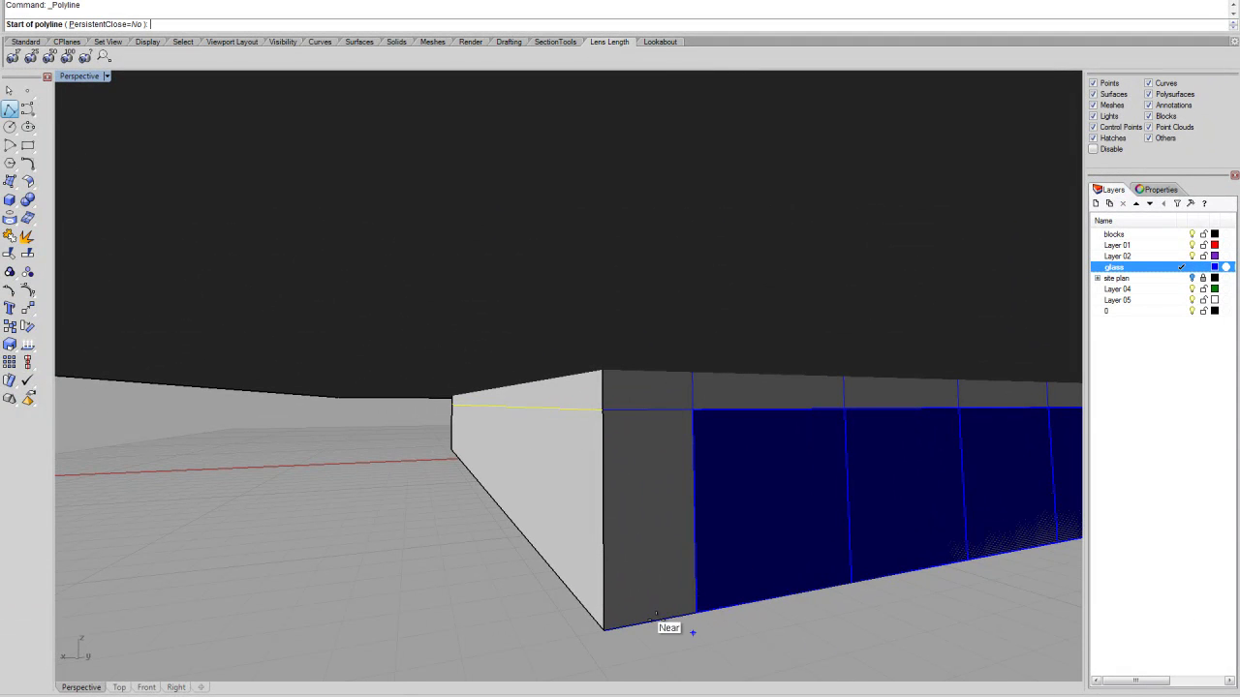
{"action": "left_click", "coordinate": [602, 630]}
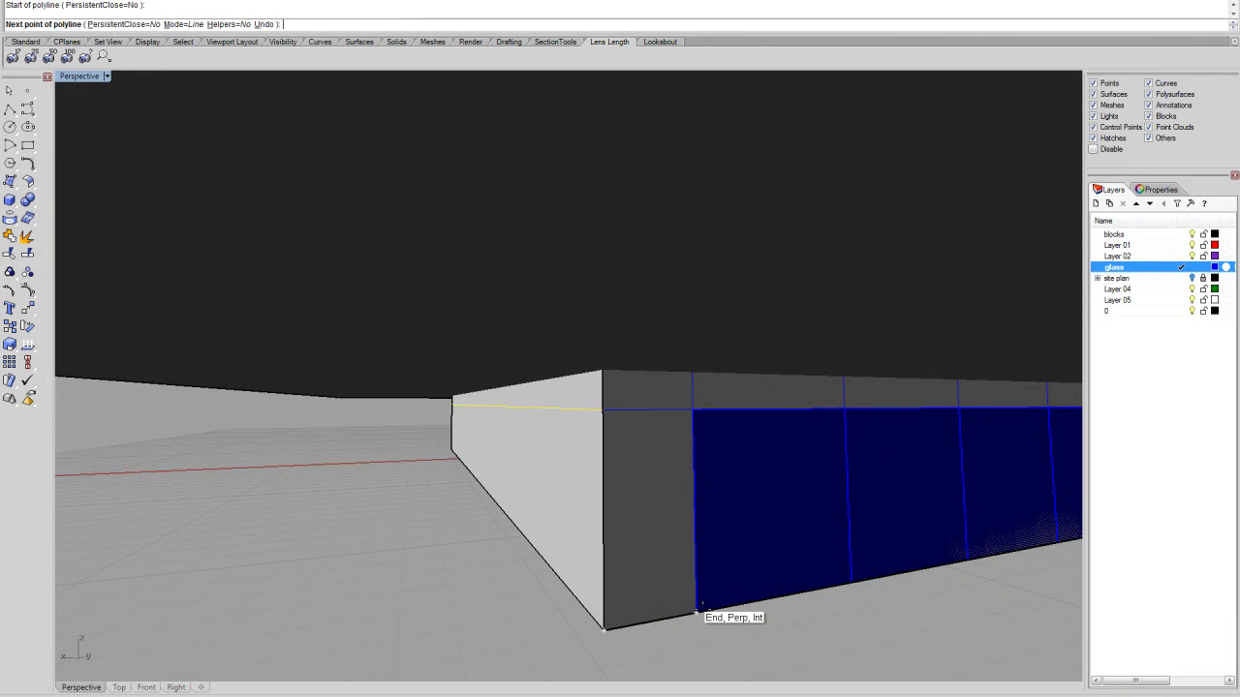
{"action": "key", "text": "Escape"}
{"action": "mouse_move", "coordinate": [698, 395]}
{"action": "right_mouse_down"}
{"action": "mouse_move", "coordinate": [691, 374]}
{"action": "mouse_move", "coordinate": [700, 387]}
{"action": "right_mouse_up"}
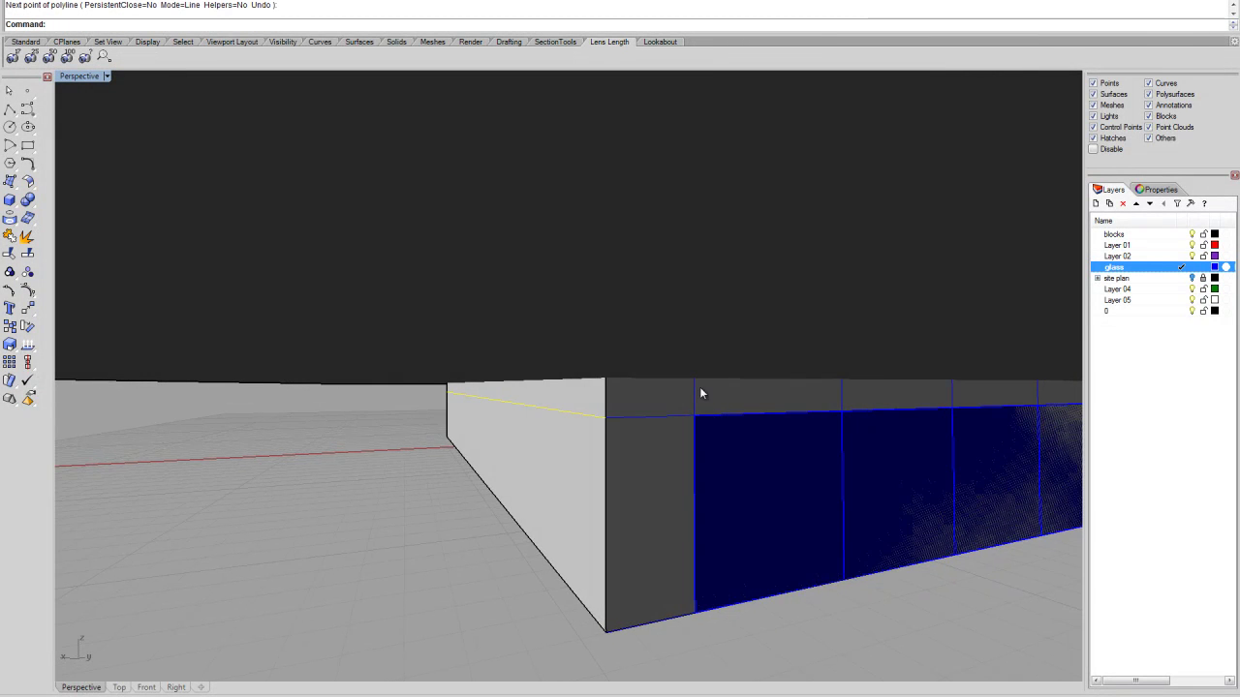
{"action": "scroll", "coordinate": [691, 395], "scroll_direction": "up", "scroll_amount": 3}
{"action": "left_click", "coordinate": [691, 397]}
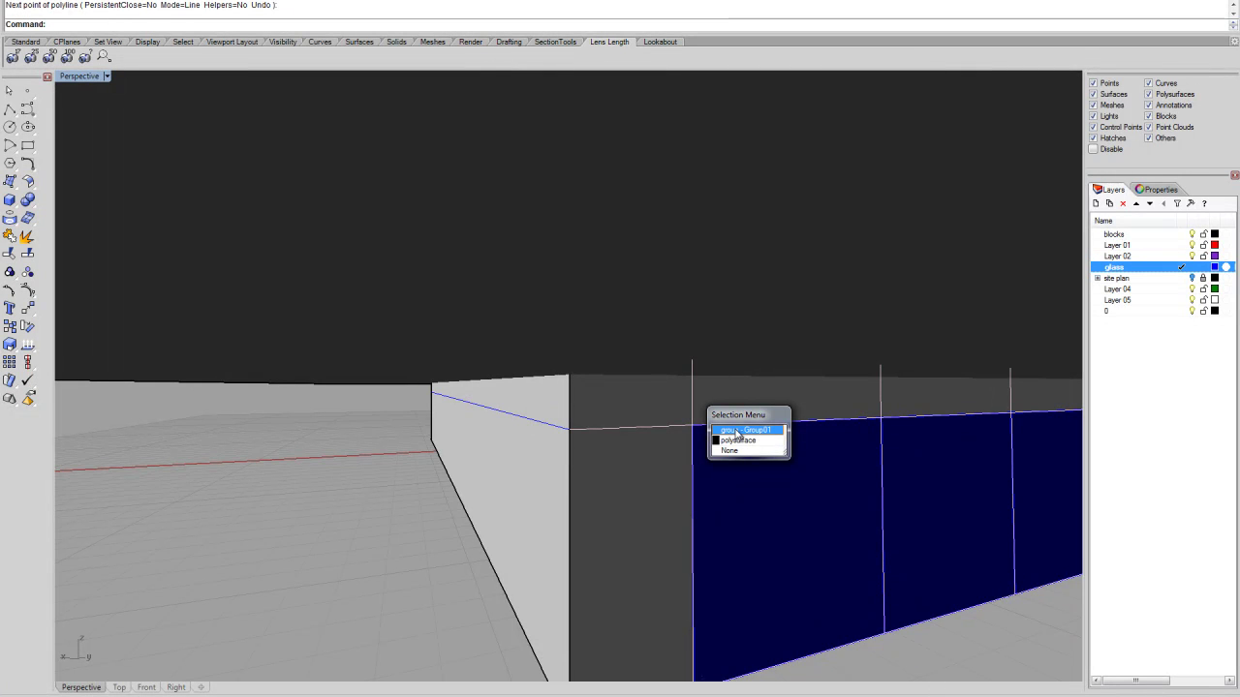
{"action": "key", "text": "Escape"}
Step: Draw a polyline from the side wall's near bottom corner 2 units along the base, rising vertically to the horizontal glazing line
{"action": "right_click_drag", "start_coordinate": [657, 452], "coordinate": [664, 357]}
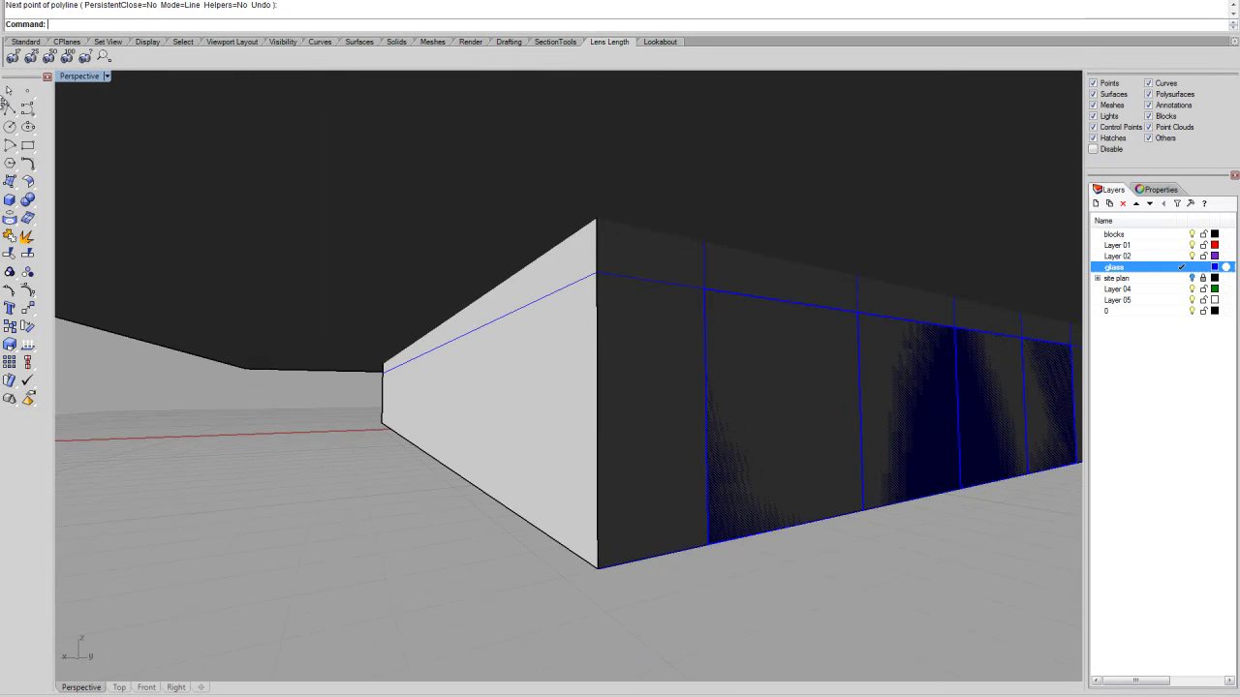
{"action": "left_click", "coordinate": [11, 114]}
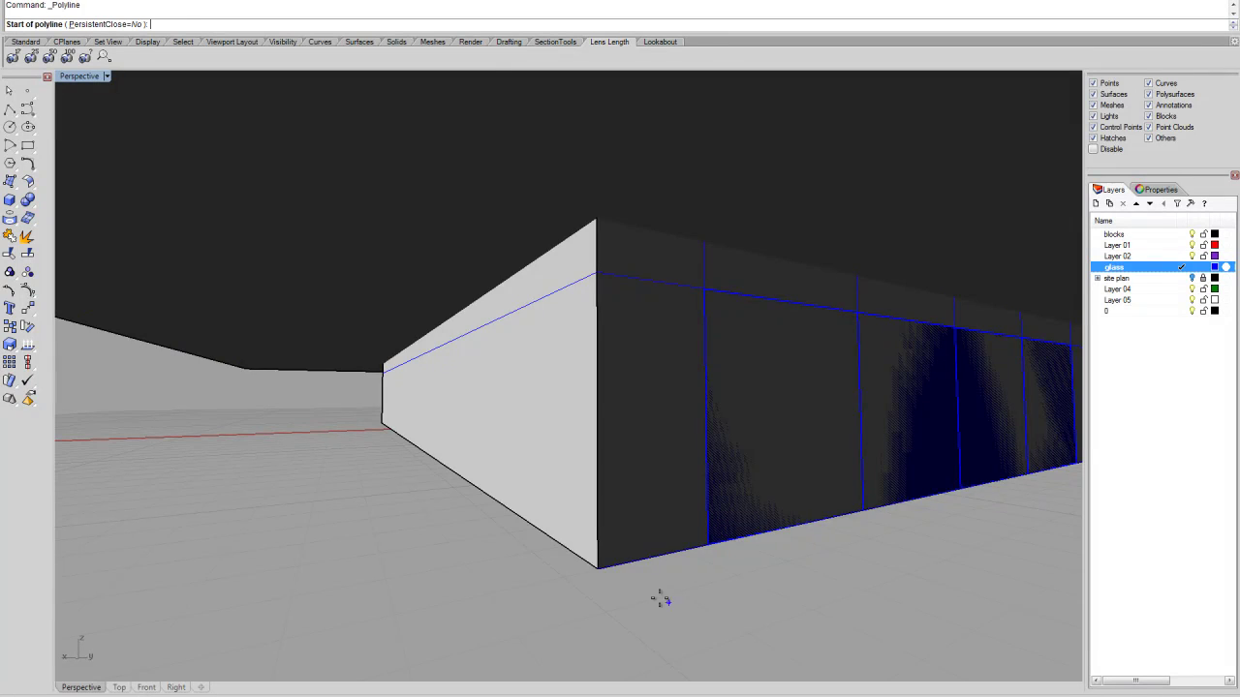
{"action": "left_click", "coordinate": [600, 572]}
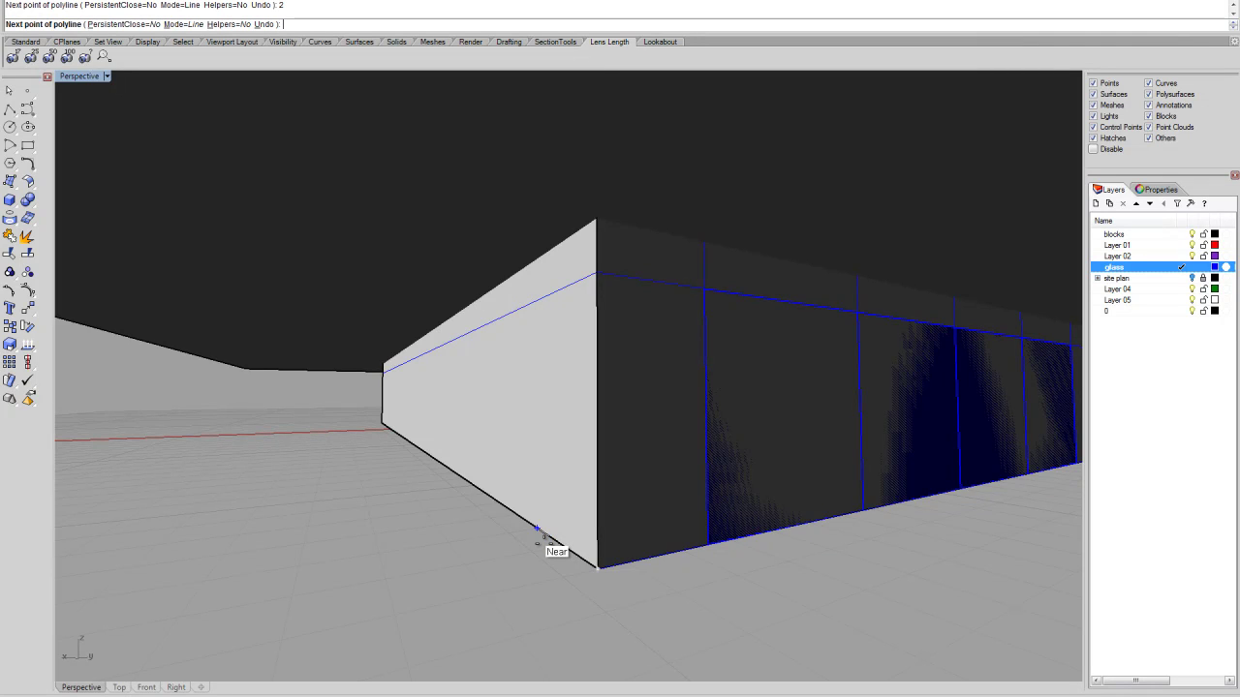
{"action": "left_click", "coordinate": [537, 530]}
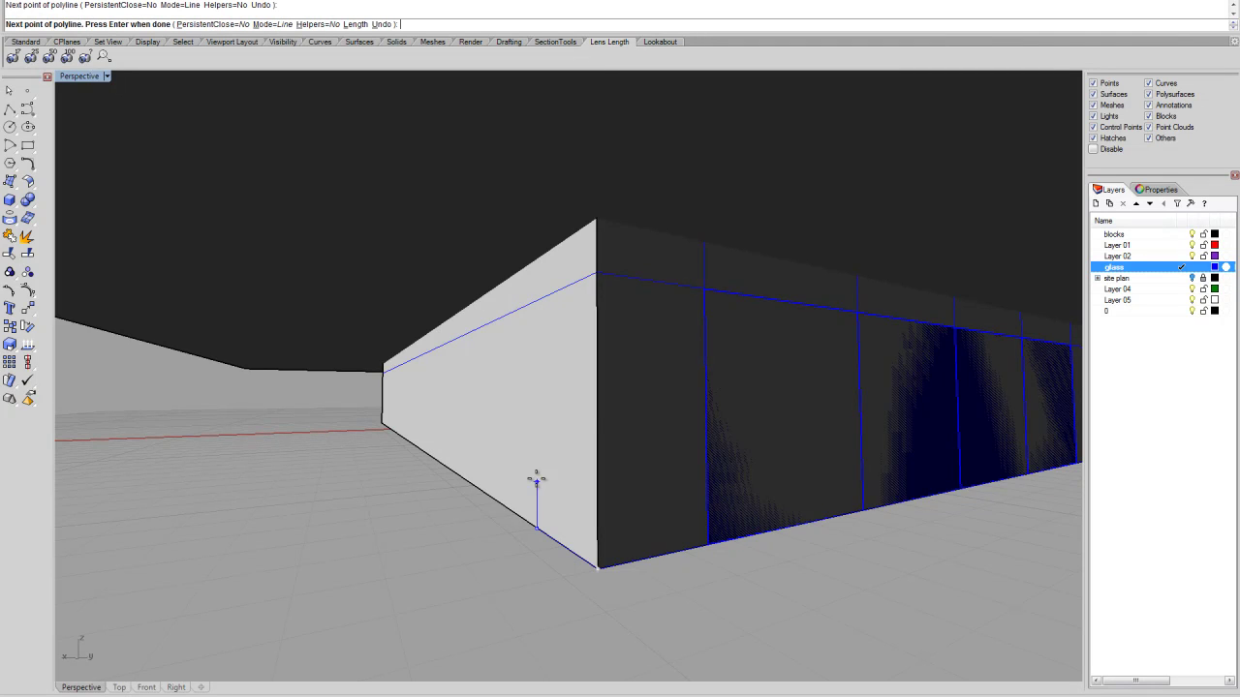
{"action": "left_click", "coordinate": [536, 302]}
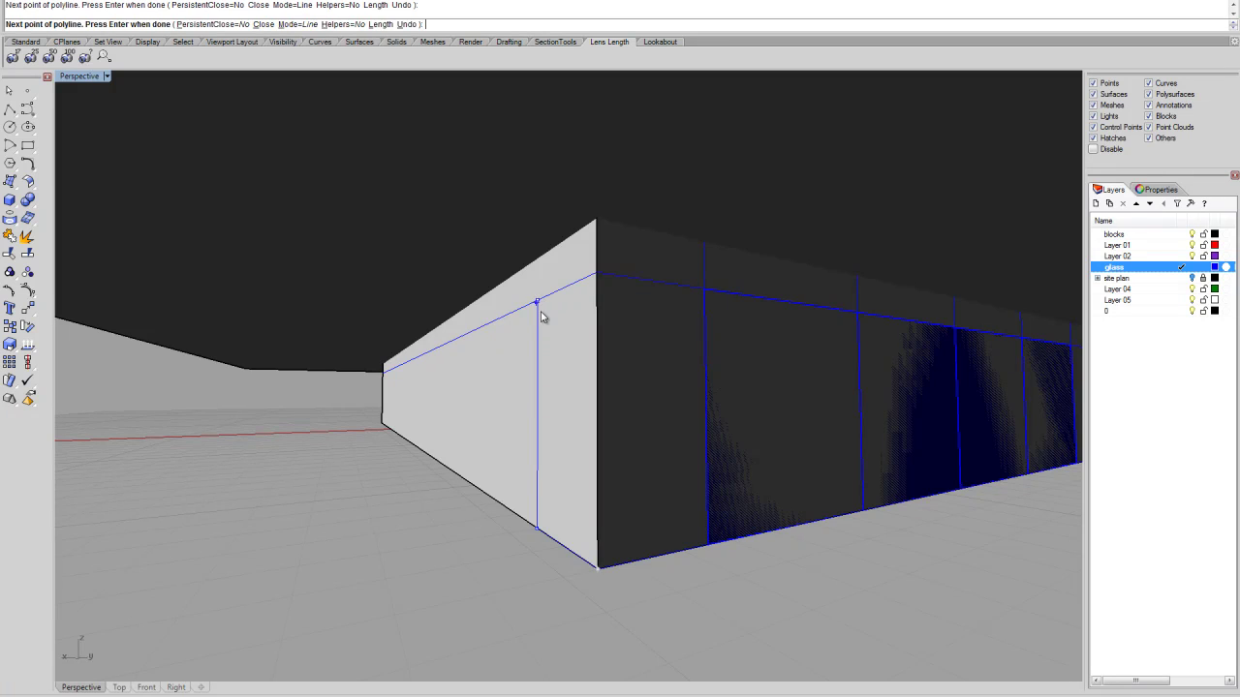
{"action": "key", "text": "Return"}
Step: Draw a 2-unit polyline from the side wall's far bottom corner along its base edge
{"action": "right_click_drag", "start_coordinate": [541, 316], "coordinate": [594, 496]}
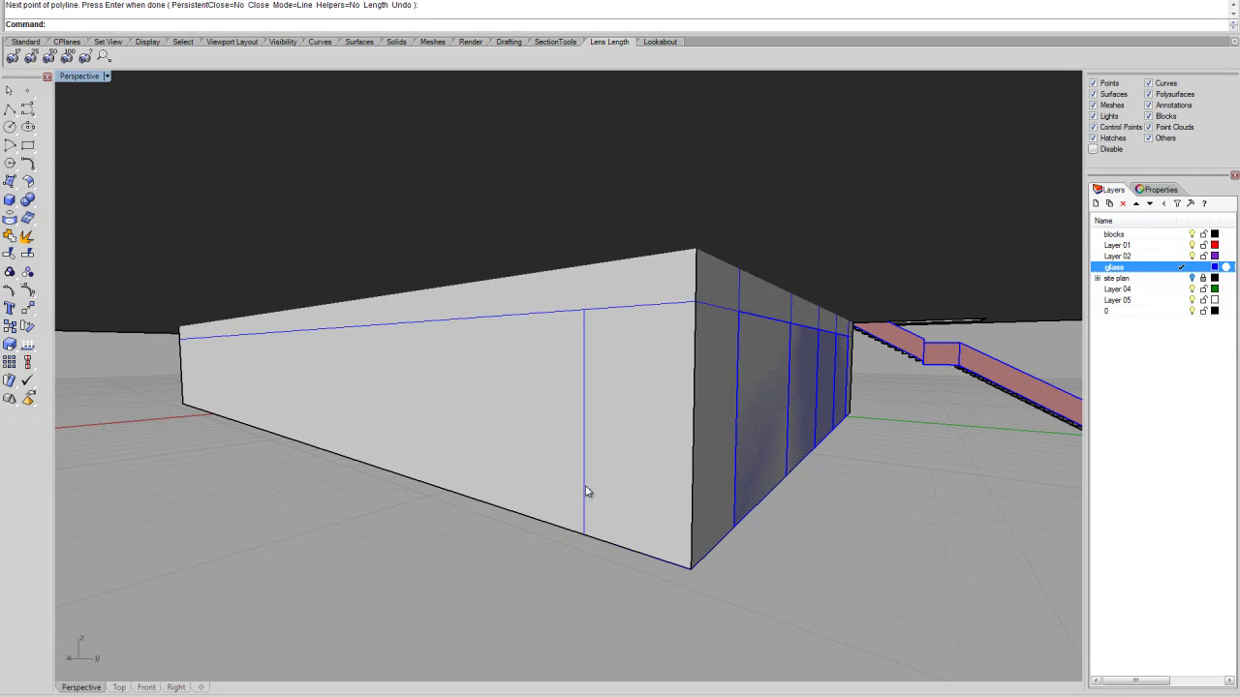
{"action": "left_click", "coordinate": [586, 492]}
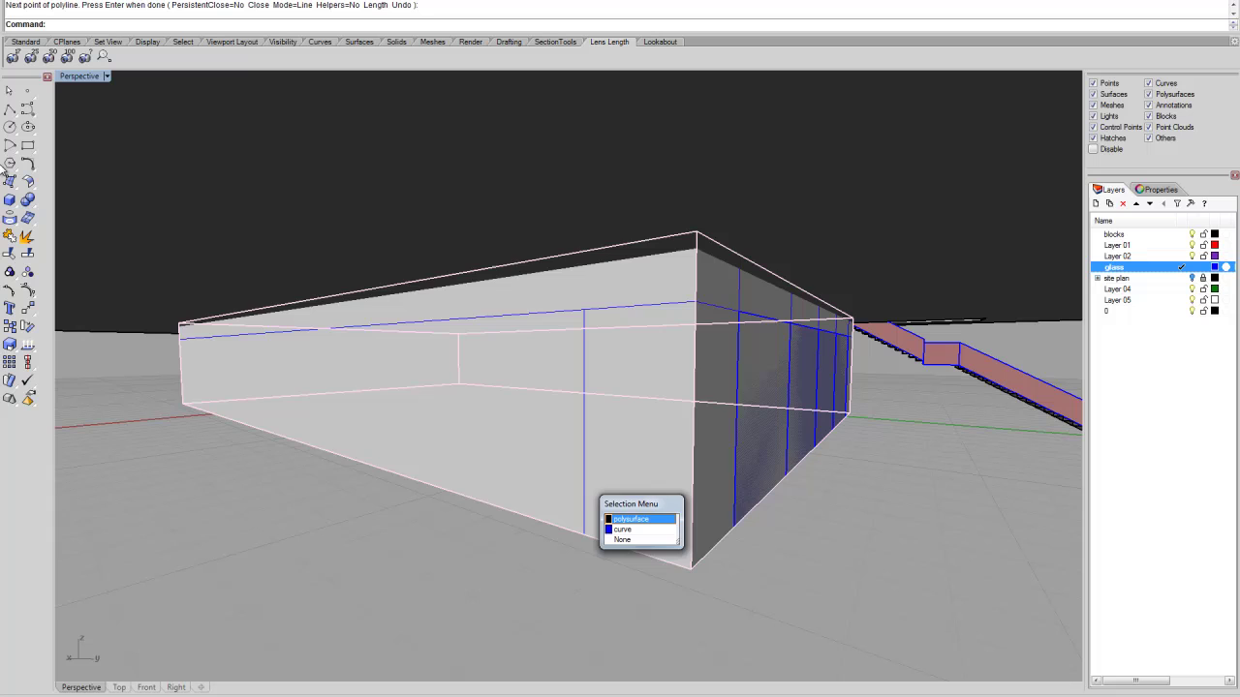
{"action": "left_click", "coordinate": [12, 112]}
{"action": "scroll", "coordinate": [134, 380], "scroll_direction": "up", "scroll_amount": 5}
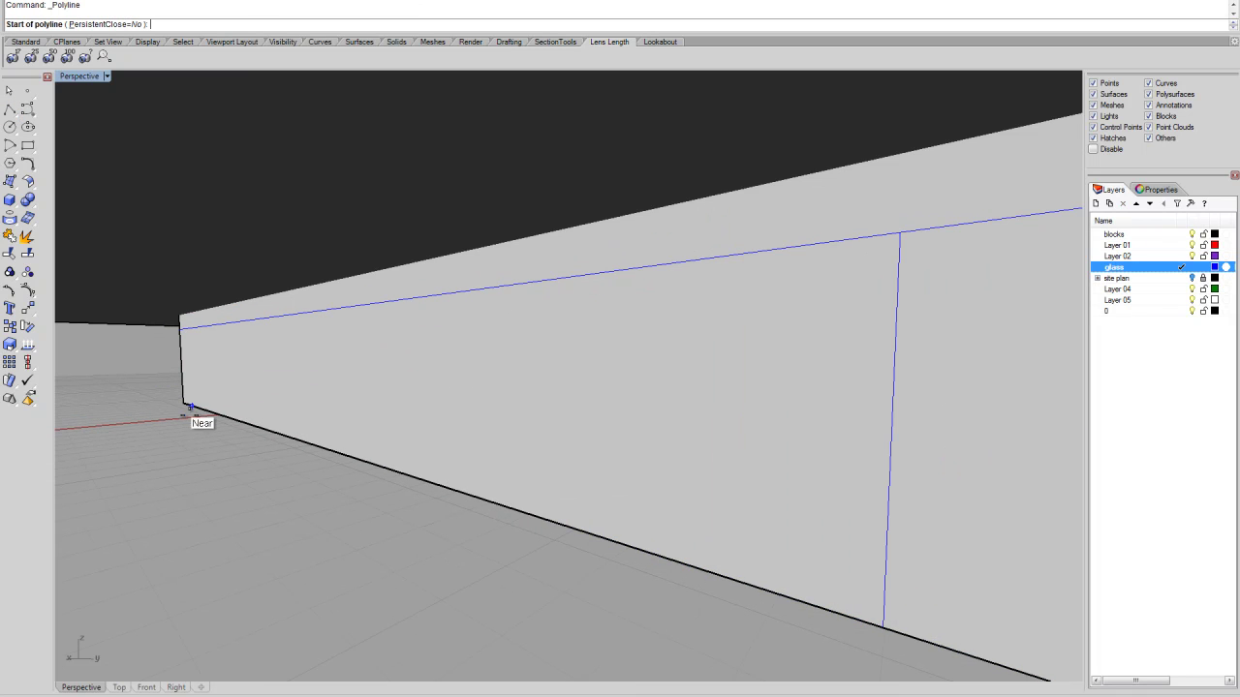
{"action": "left_click", "coordinate": [186, 404]}
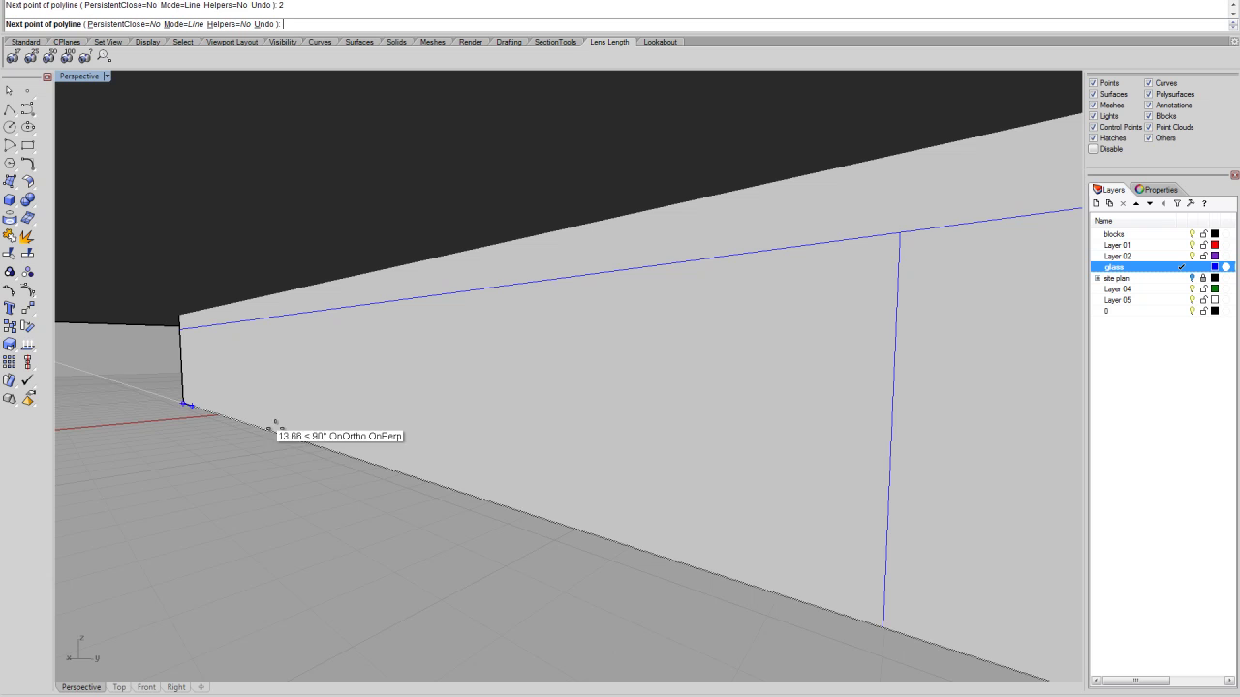
{"action": "left_click", "coordinate": [300, 461]}
{"action": "key", "text": "Return"}
Step: Explode the two-segment polyline near the side wall's near corner into separate lines
{"action": "right_click_drag", "start_coordinate": [296, 474], "coordinate": [321, 476]}
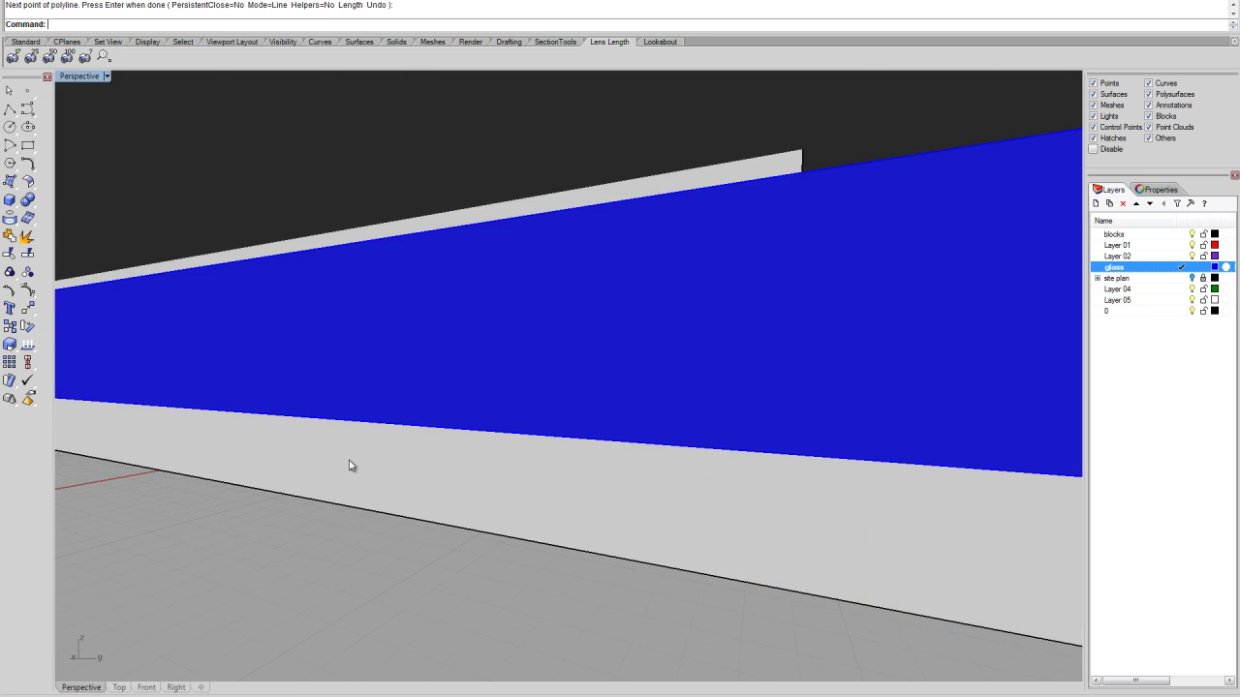
{"action": "scroll", "coordinate": [351, 466], "scroll_direction": "down", "scroll_amount": 5}
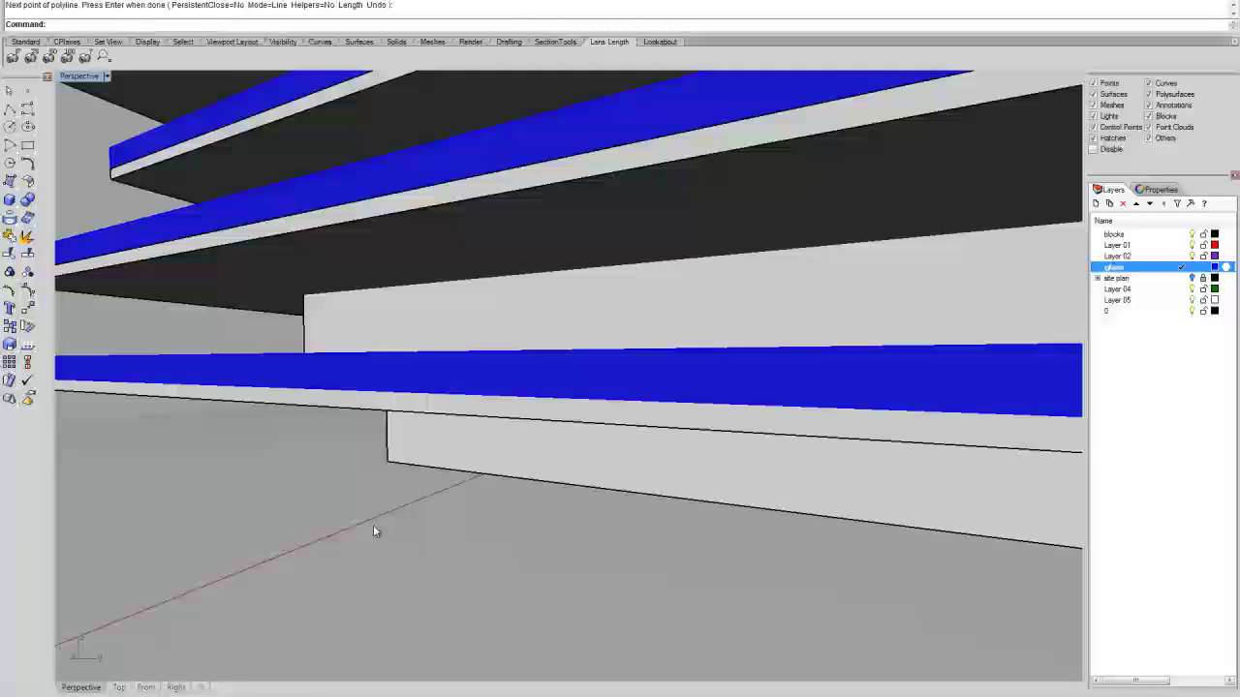
{"action": "left_click_drag", "start_coordinate": [372, 518], "coordinate": [432, 466]}
{"action": "scroll", "coordinate": [412, 473], "scroll_direction": "up", "scroll_amount": 5}
{"action": "scroll", "coordinate": [285, 440], "scroll_direction": "down", "scroll_amount": 6}
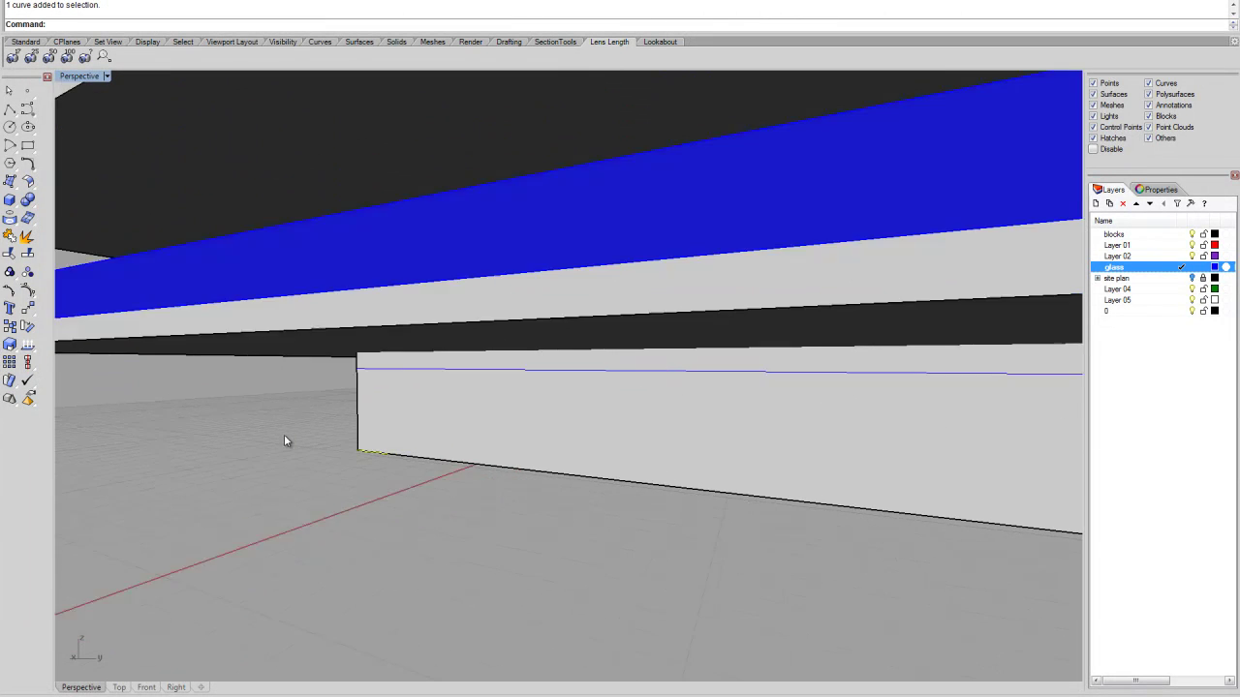
{"action": "right_click_drag", "start_coordinate": [532, 493], "coordinate": [559, 494]}
{"action": "scroll", "coordinate": [556, 498], "scroll_direction": "down", "scroll_amount": 3}
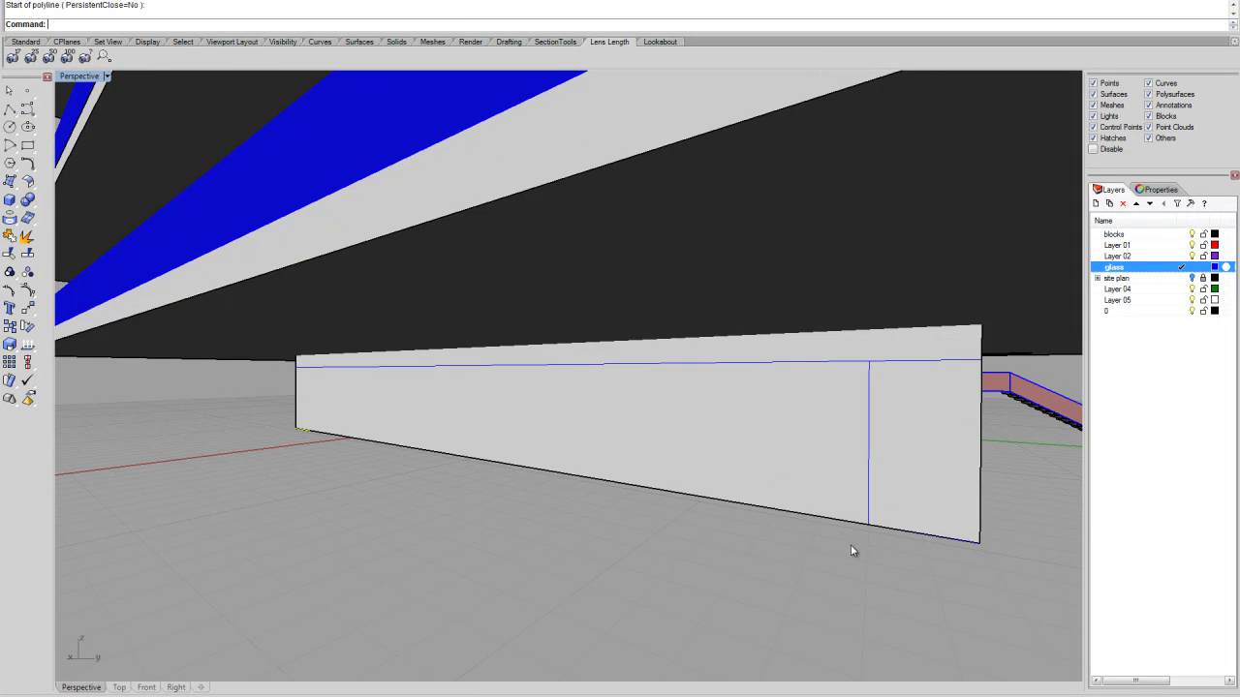
{"action": "left_click", "coordinate": [871, 508]}
{"action": "left_click", "coordinate": [918, 545]}
{"action": "middle_click", "coordinate": [882, 523]}
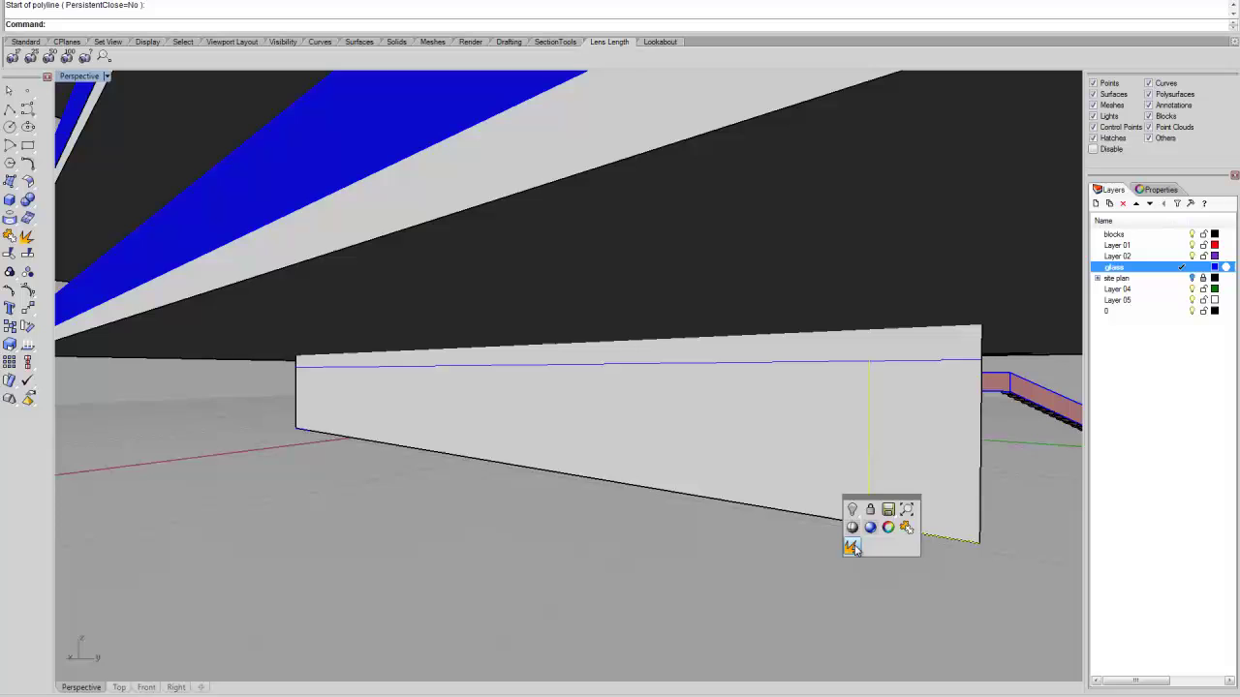
{"action": "left_click", "coordinate": [851, 548]}
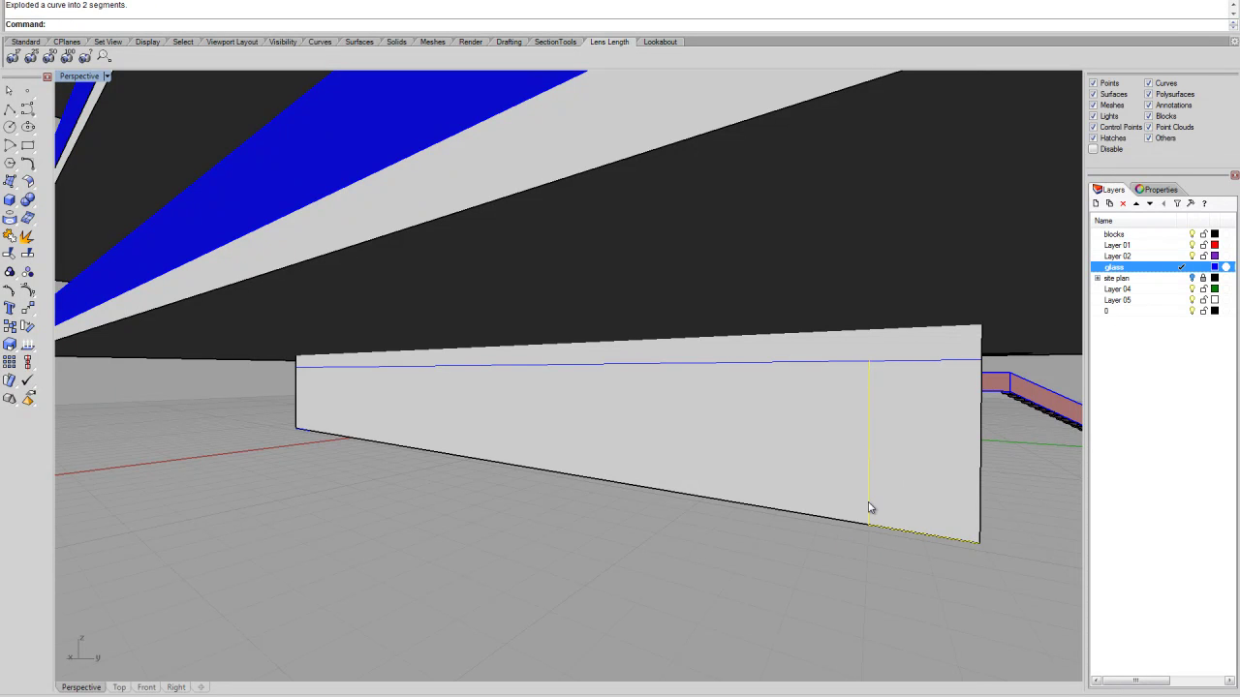
Step: Copy the vertical mullion line from its base point 1 unit along the wall's bottom edge toward the far corner
{"action": "left_click", "coordinate": [869, 505]}
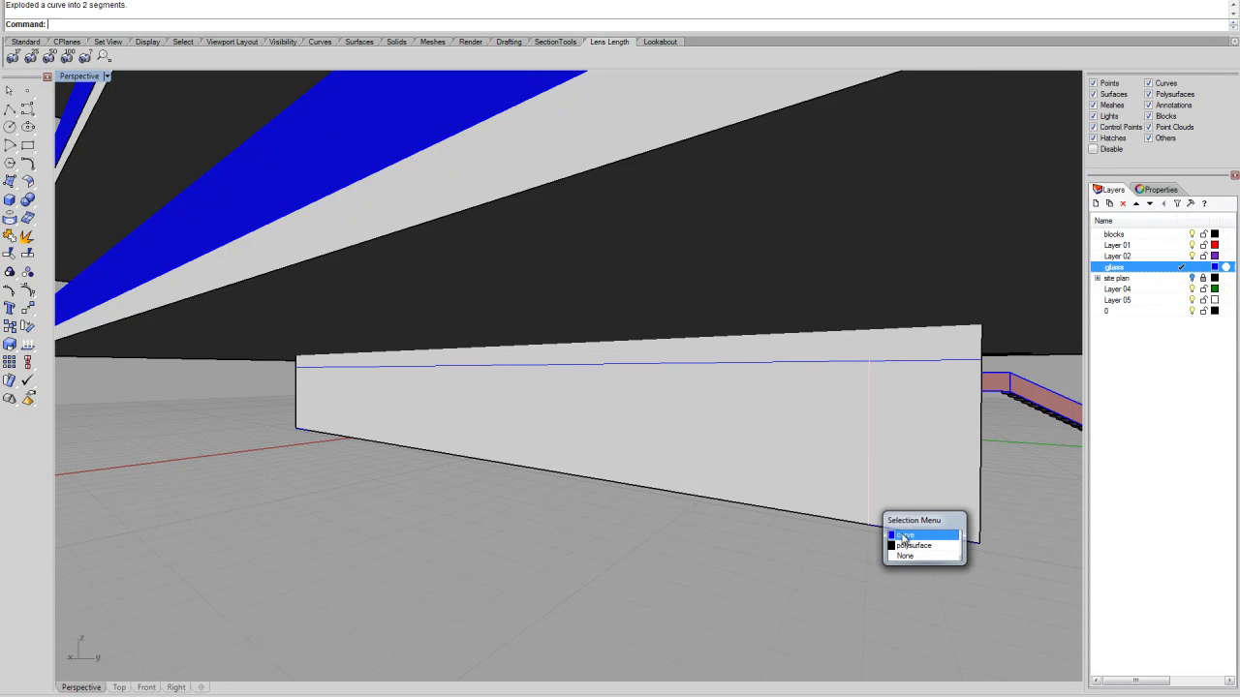
{"action": "left_click", "coordinate": [902, 535]}
{"action": "right_click_drag", "start_coordinate": [872, 531], "coordinate": [775, 530]}
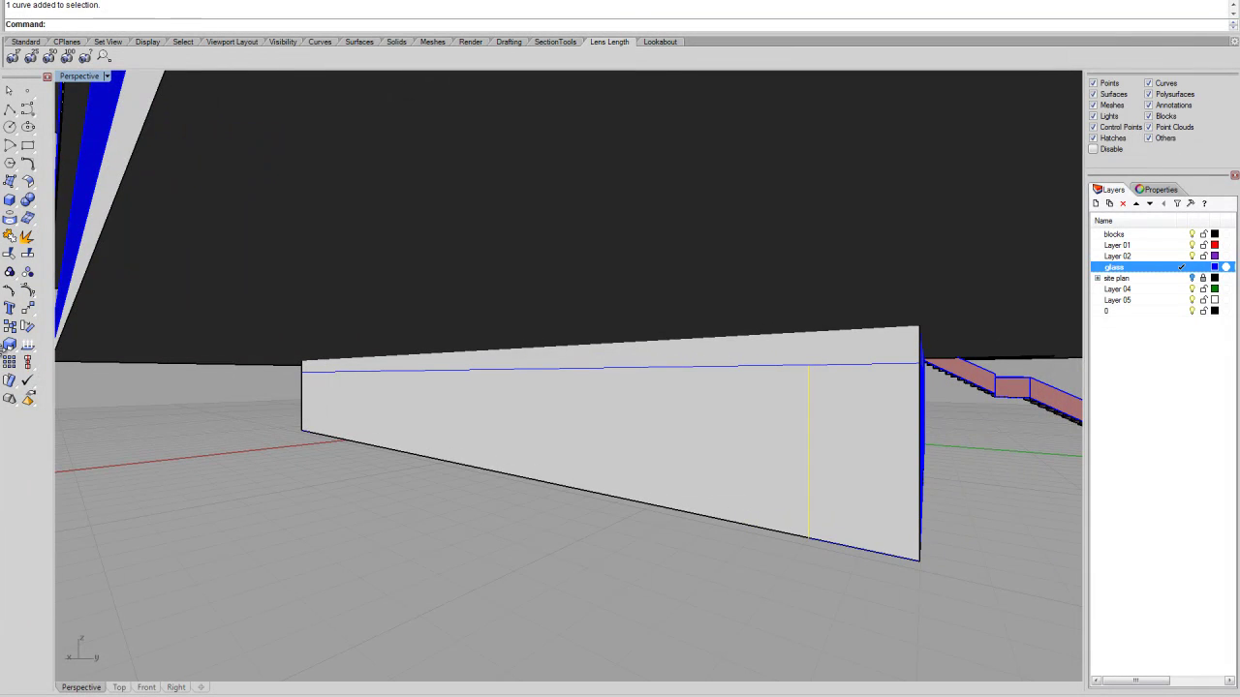
{"action": "left_click", "coordinate": [12, 327]}
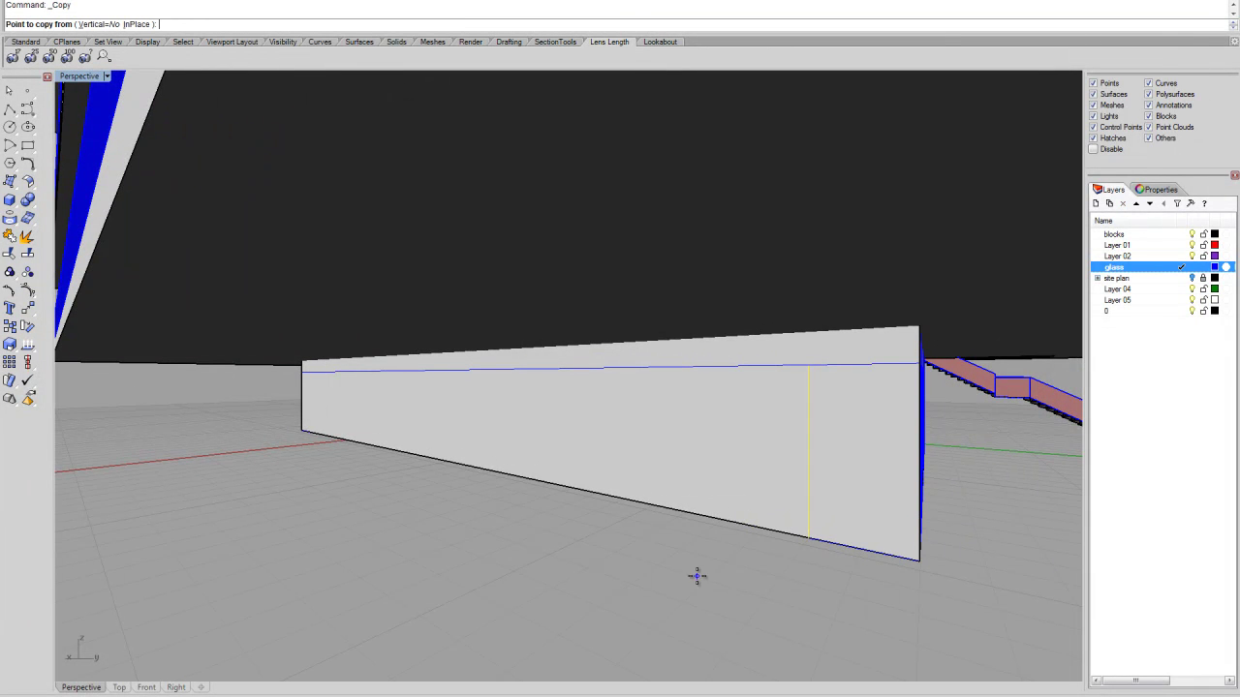
{"action": "left_click", "coordinate": [814, 541]}
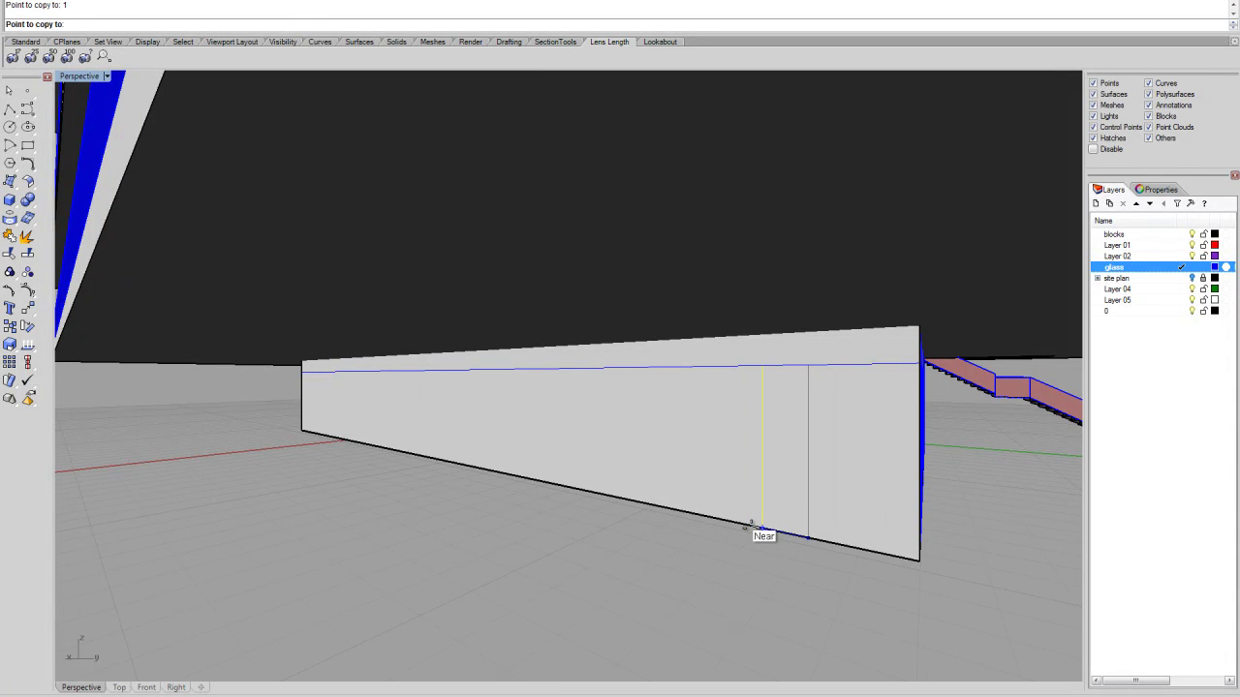
{"action": "left_click", "coordinate": [752, 526]}
Step: Place six more mullion copies at the same spacing, with FromLastPoint, UseLastDistance and UseLastDirection set to Yes
{"action": "left_click", "coordinate": [82, 26]}
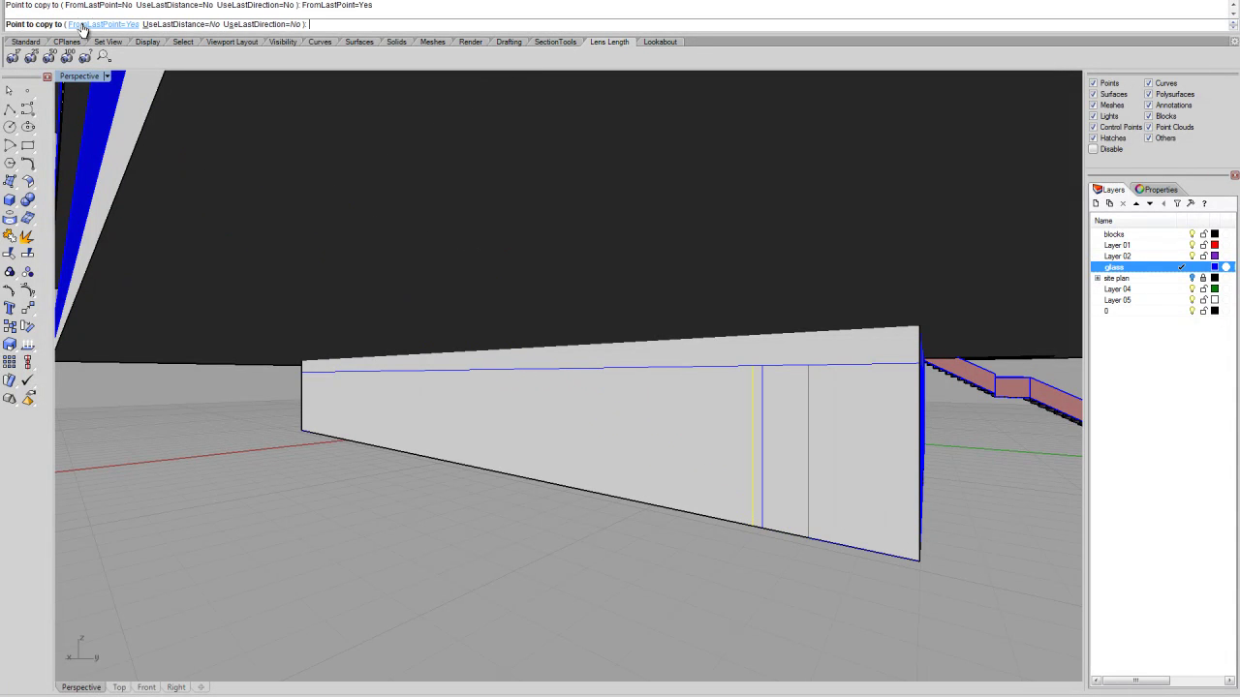
{"action": "left_click", "coordinate": [171, 26]}
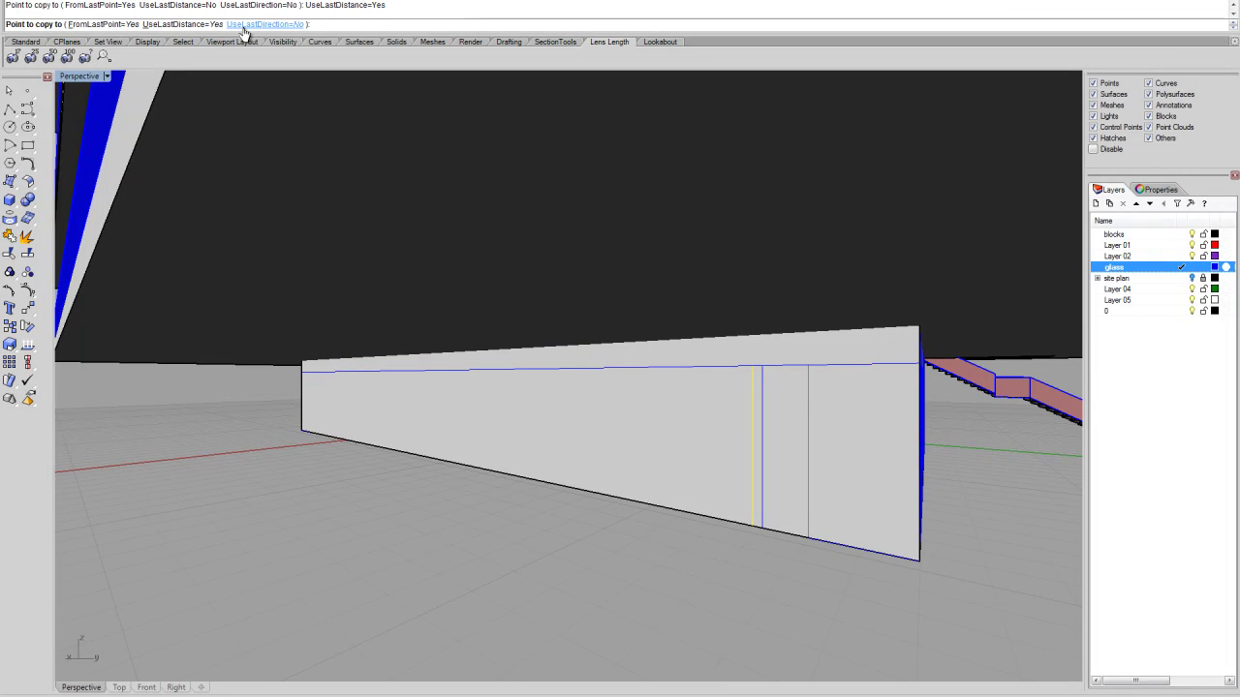
{"action": "left_click", "coordinate": [265, 24]}
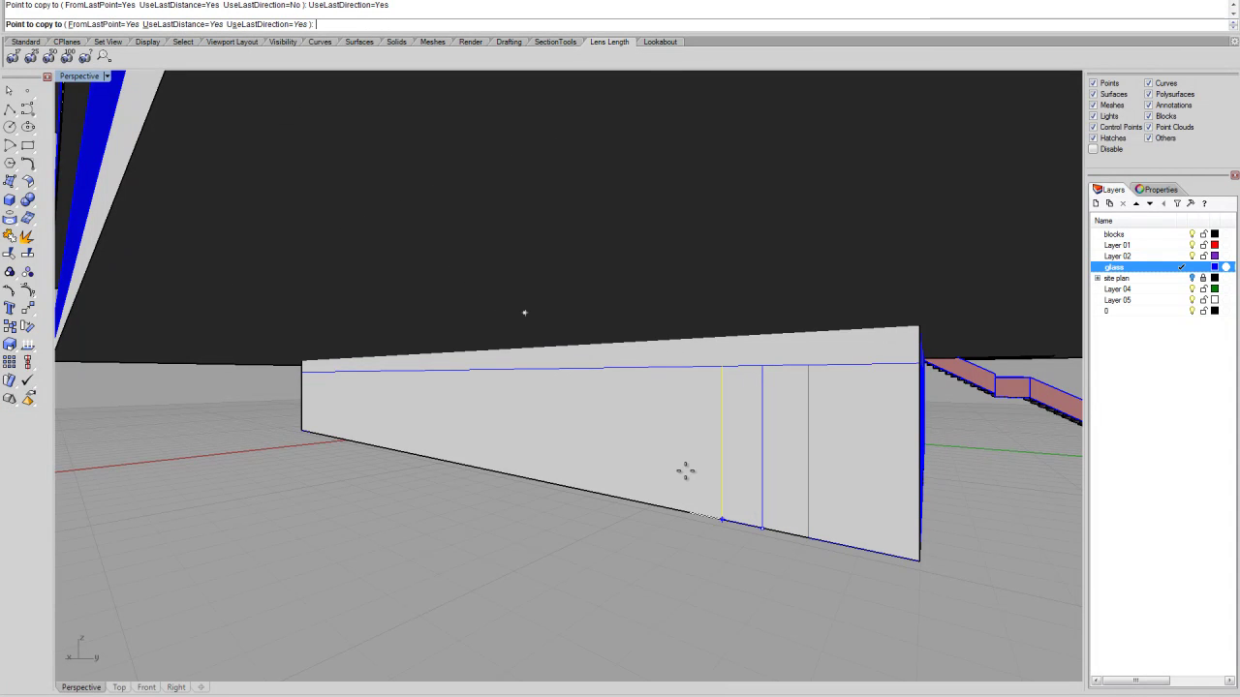
{"action": "left_click", "coordinate": [633, 514]}
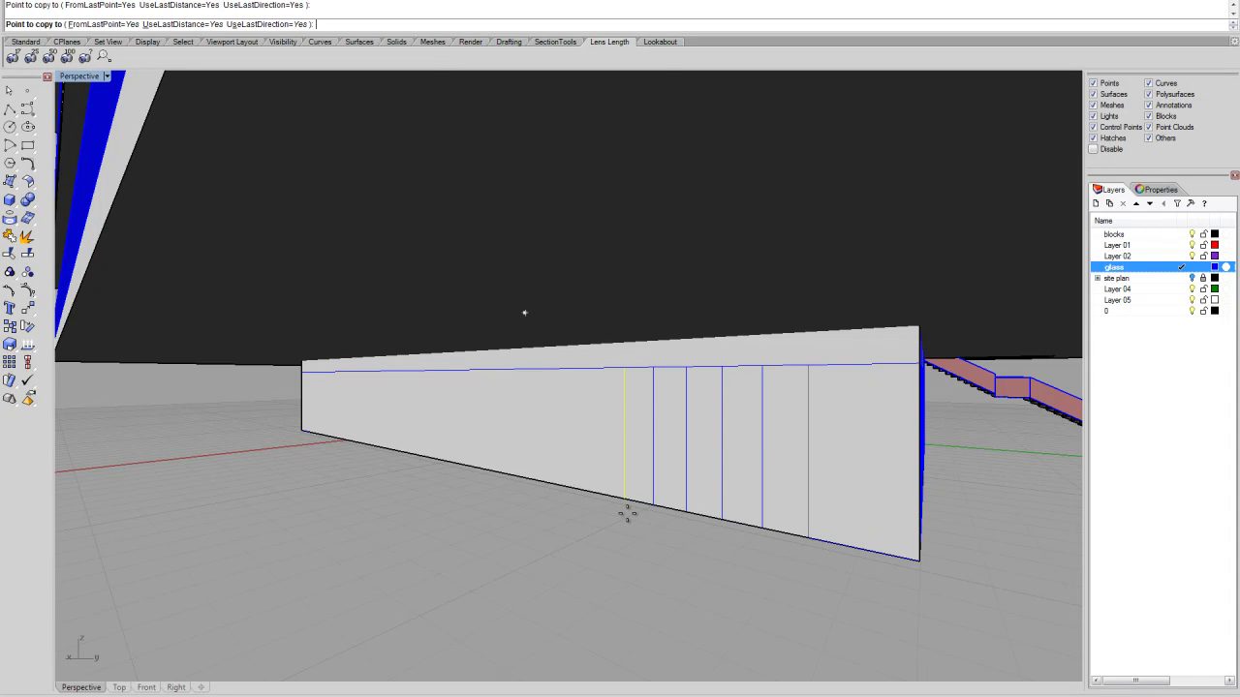
{"action": "left_click", "coordinate": [560, 498]}
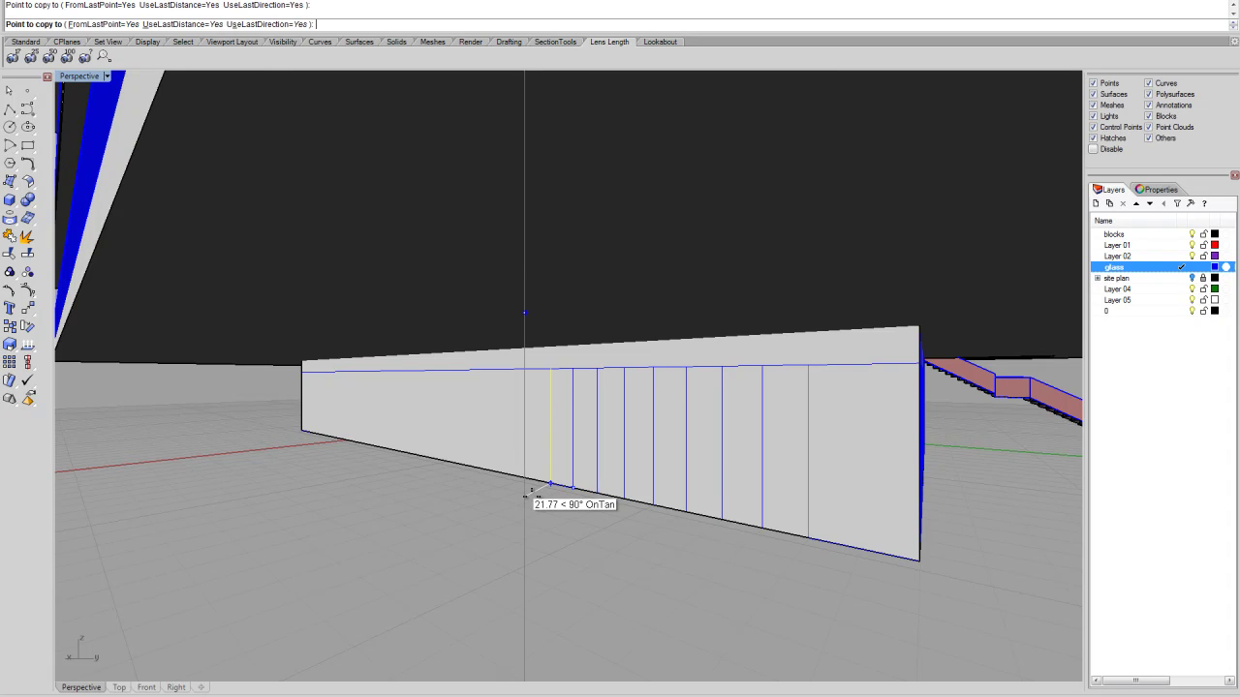
{"action": "key", "text": "Return"}
Step: Select all the copied mullion lines with SelLast, leaving out the original vertical line
{"action": "right_click_drag", "start_coordinate": [578, 548], "coordinate": [711, 519]}
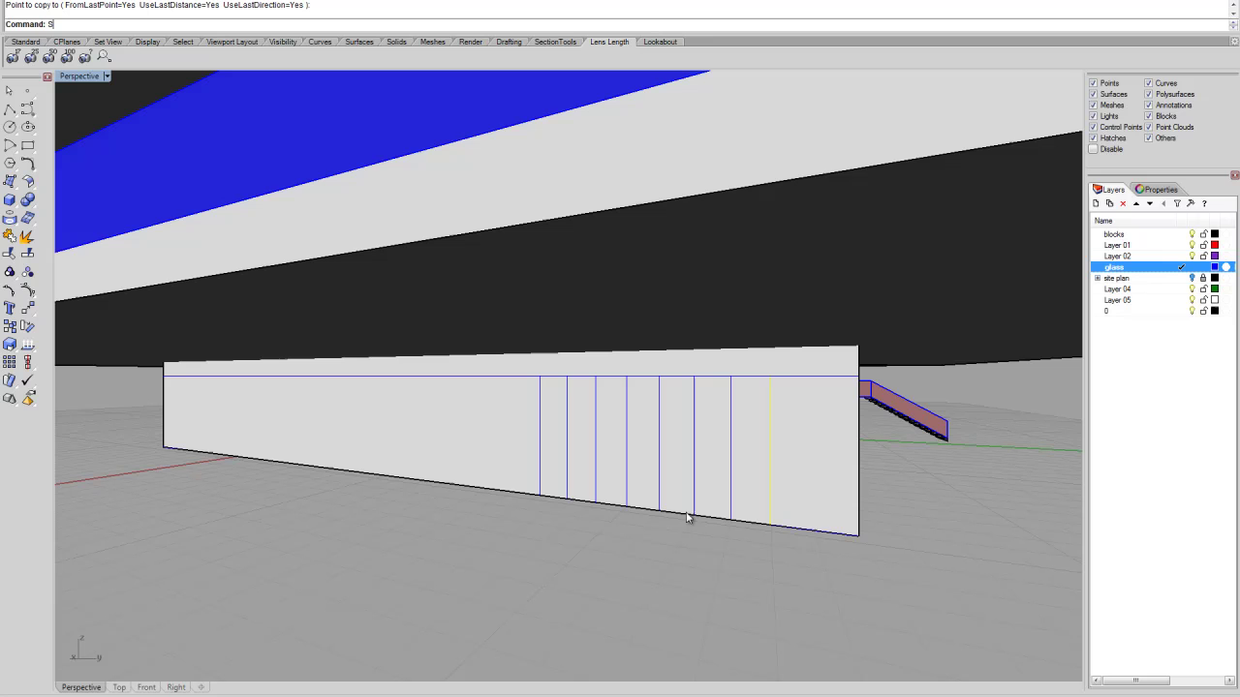
{"action": "type", "text": "SelLast"}
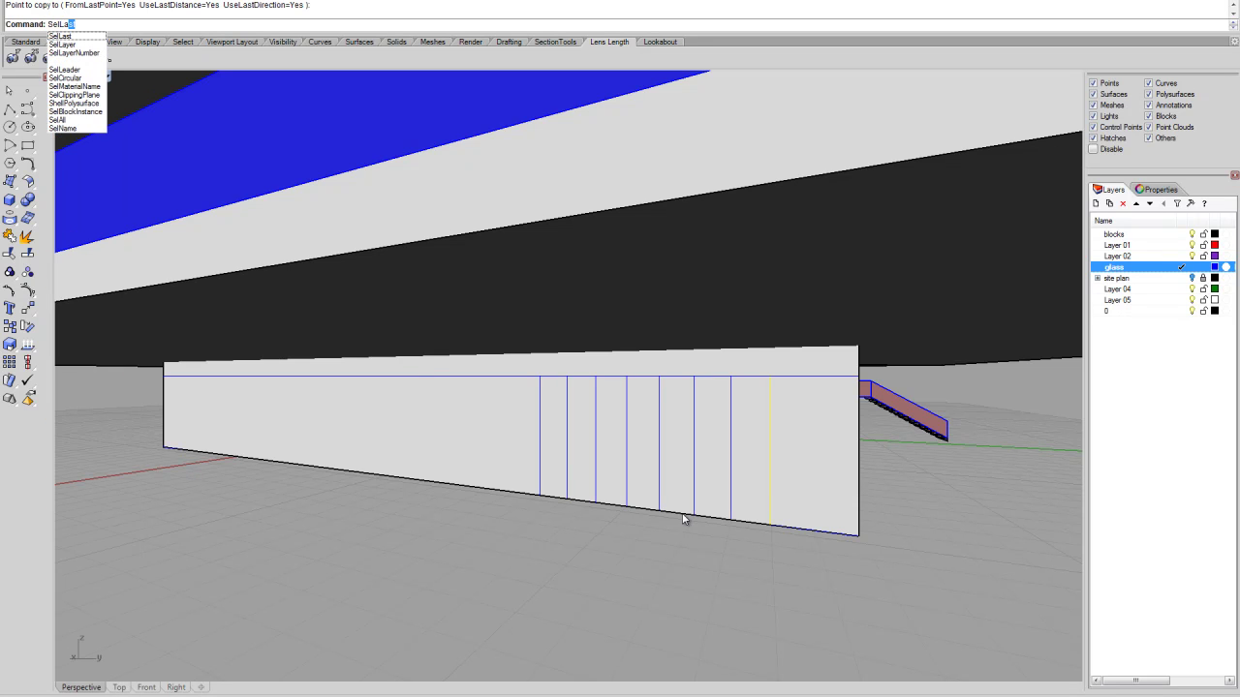
{"action": "key", "text": "Return"}
{"action": "right_click_drag", "start_coordinate": [683, 517], "coordinate": [762, 473]}
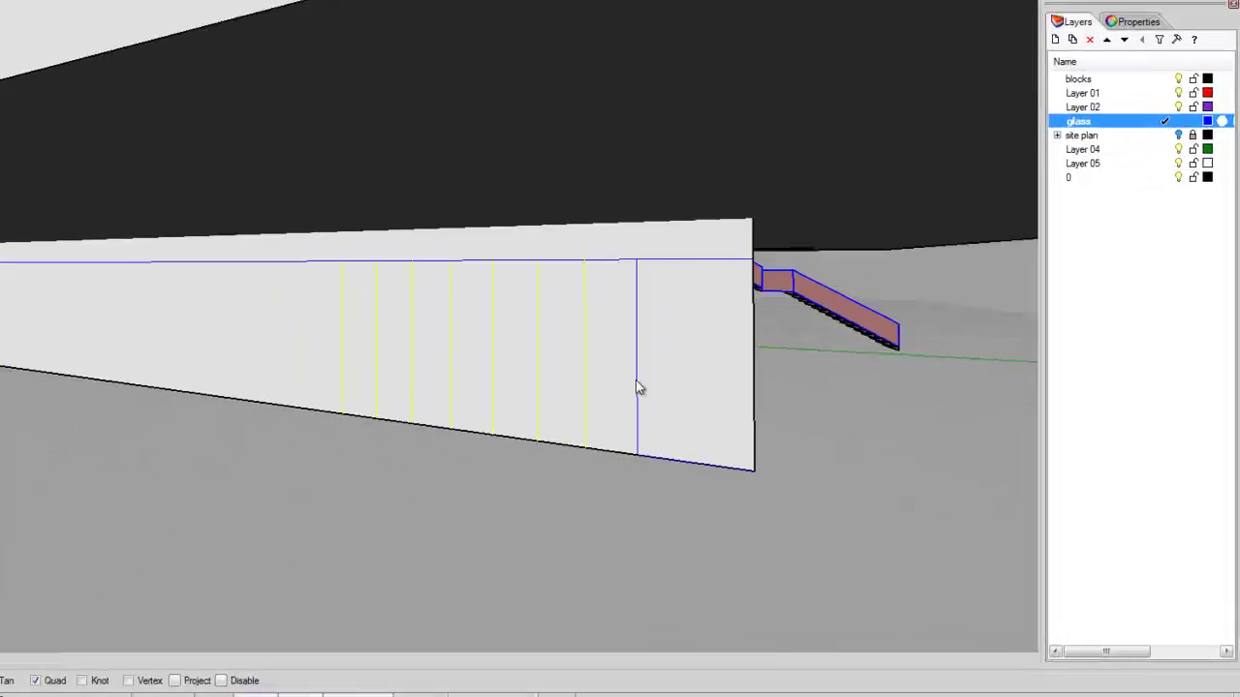
{"action": "right_click_drag", "start_coordinate": [641, 379], "coordinate": [632, 425]}
{"action": "right_click_drag", "start_coordinate": [524, 367], "coordinate": [877, 380]}
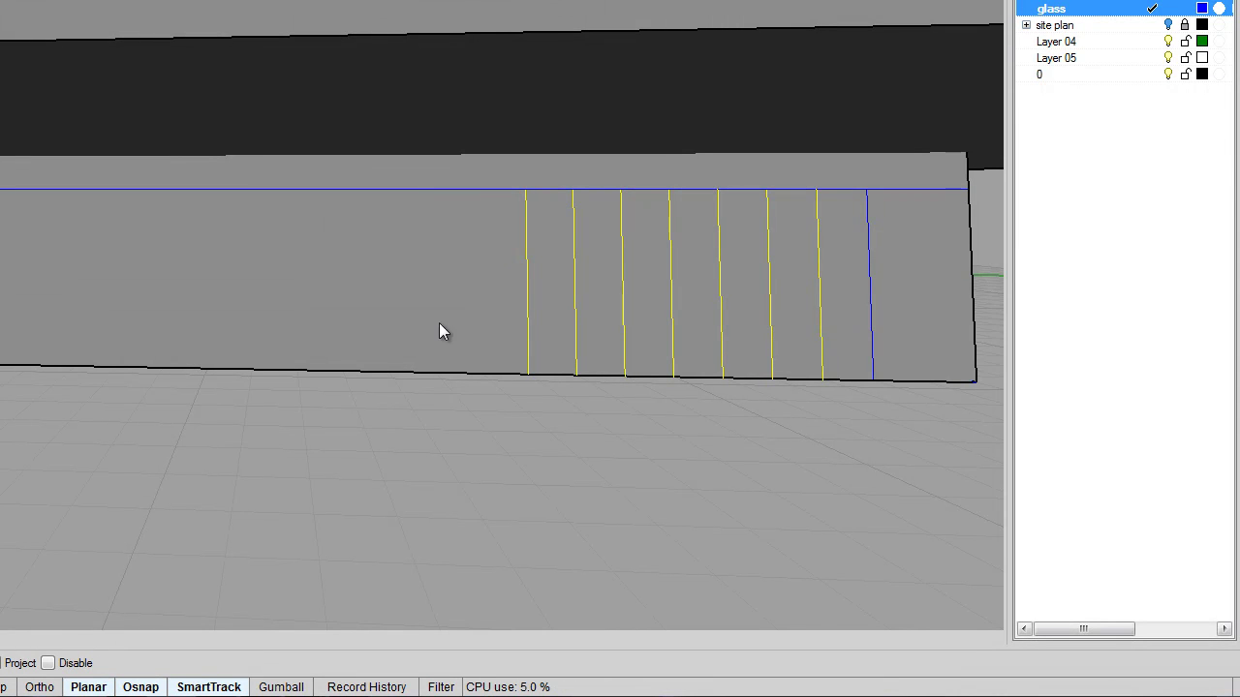
{"action": "right_click_drag", "start_coordinate": [438, 333], "coordinate": [531, 296]}
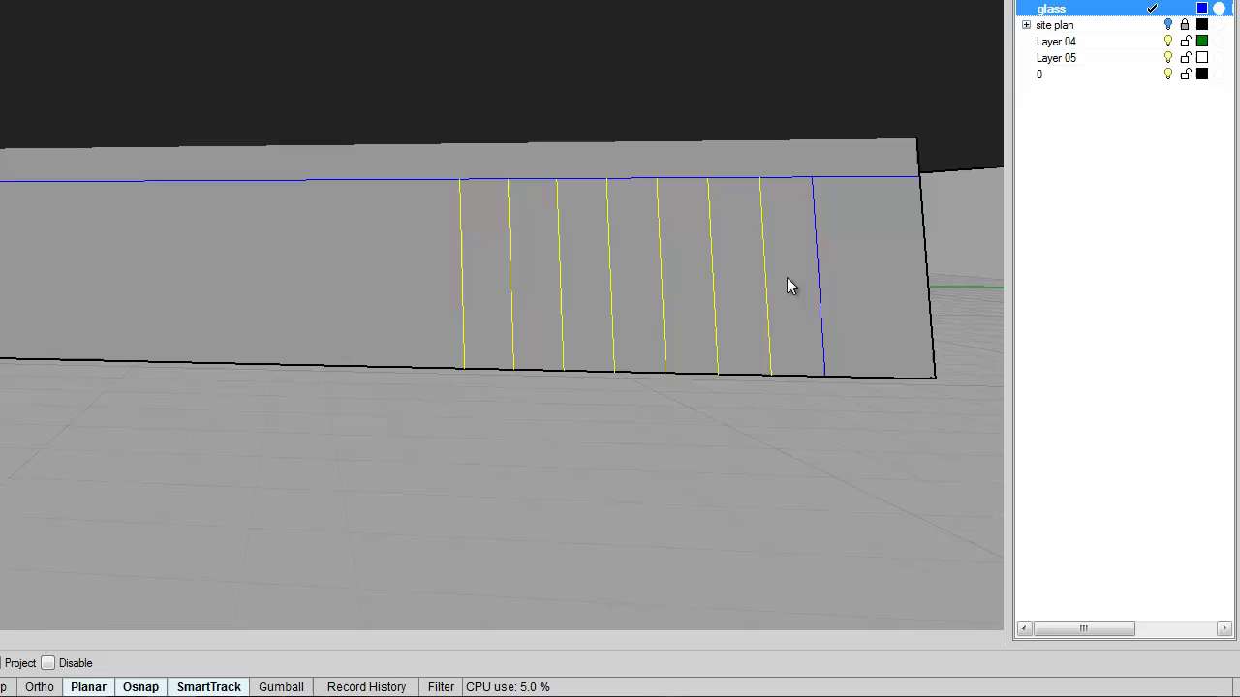
{"action": "right_click_drag", "start_coordinate": [786, 278], "coordinate": [853, 286]}
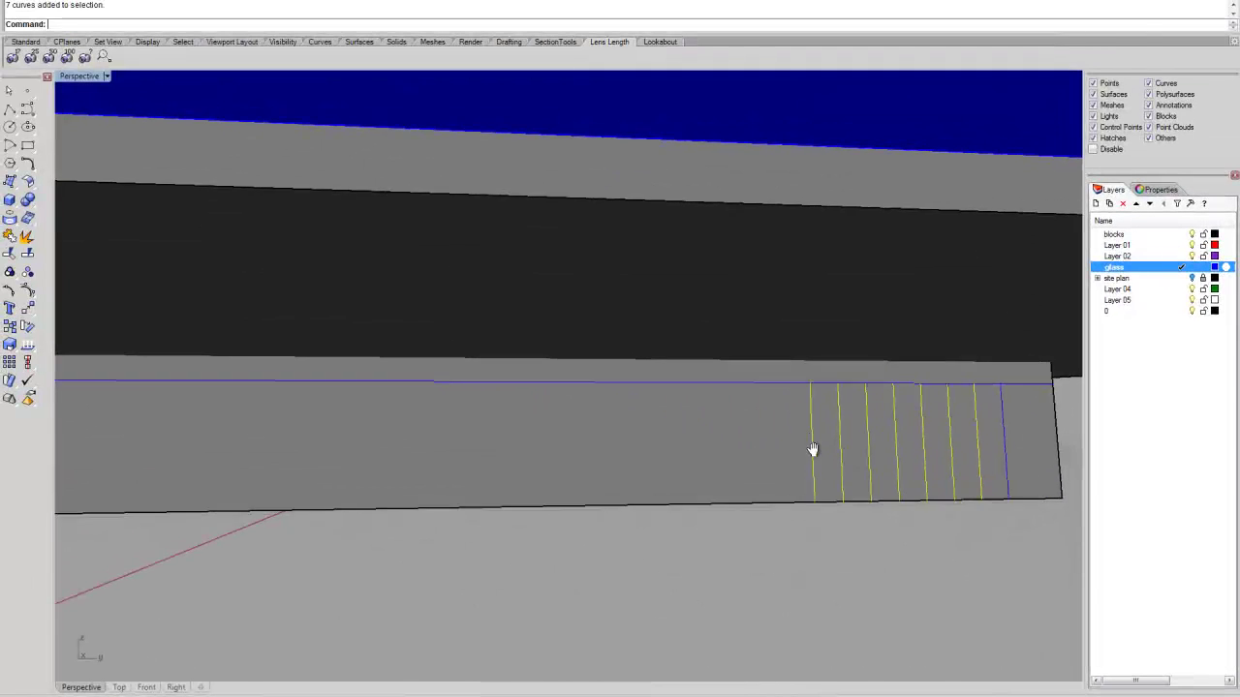
{"action": "scroll", "coordinate": [819, 441], "scroll_direction": "down", "scroll_amount": 2}
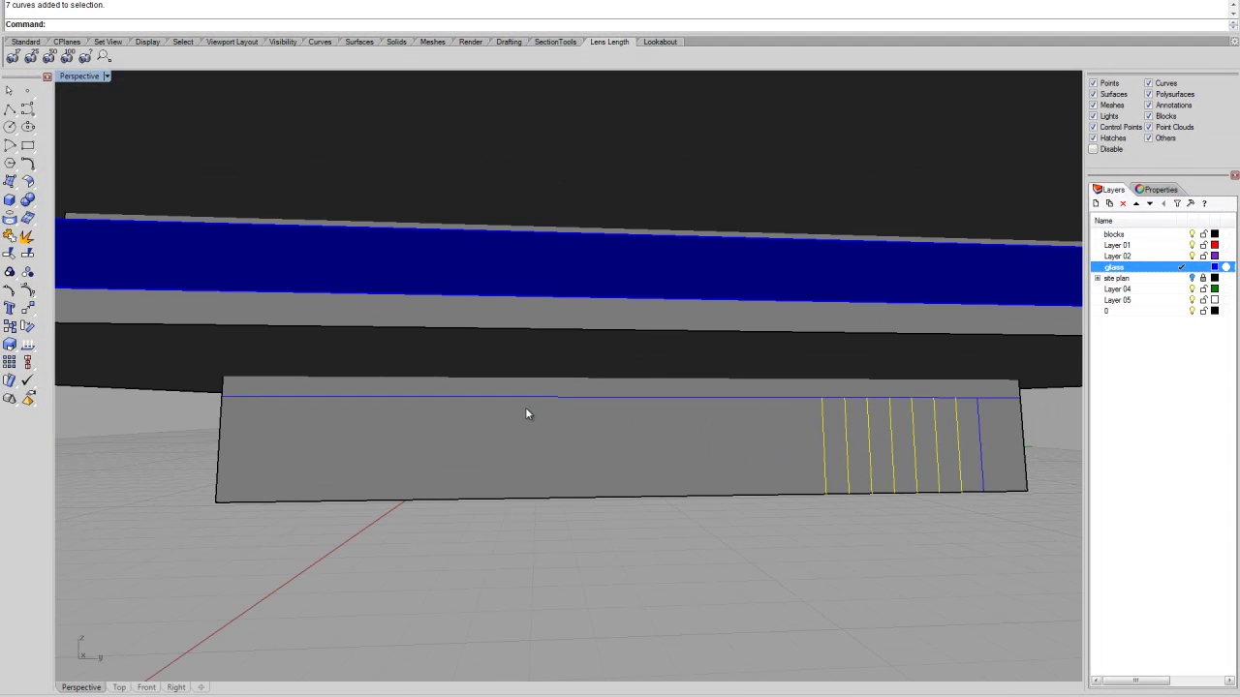
Step: Stretch the selected mullion copies with Scale1D from the original line's base to the end of the far corner's 2-unit line
{"action": "right_click_drag", "start_coordinate": [933, 447], "coordinate": [906, 432]}
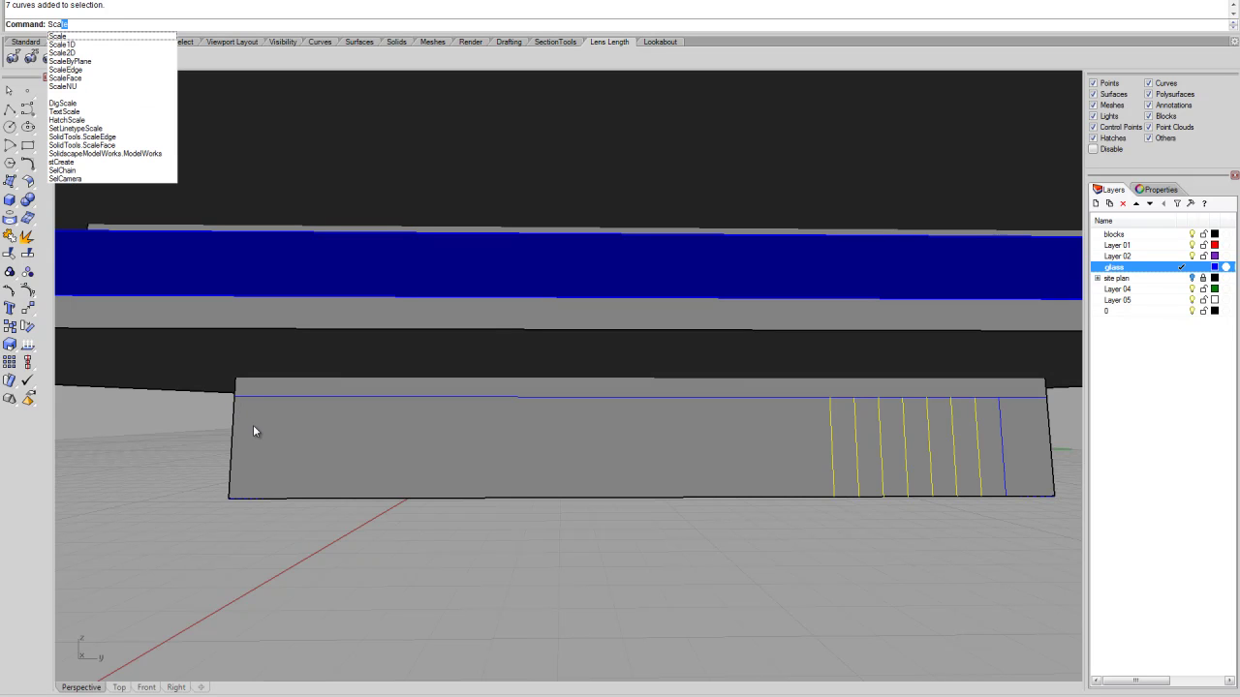
{"action": "left_click", "coordinate": [66, 44]}
{"action": "left_click", "coordinate": [1006, 494]}
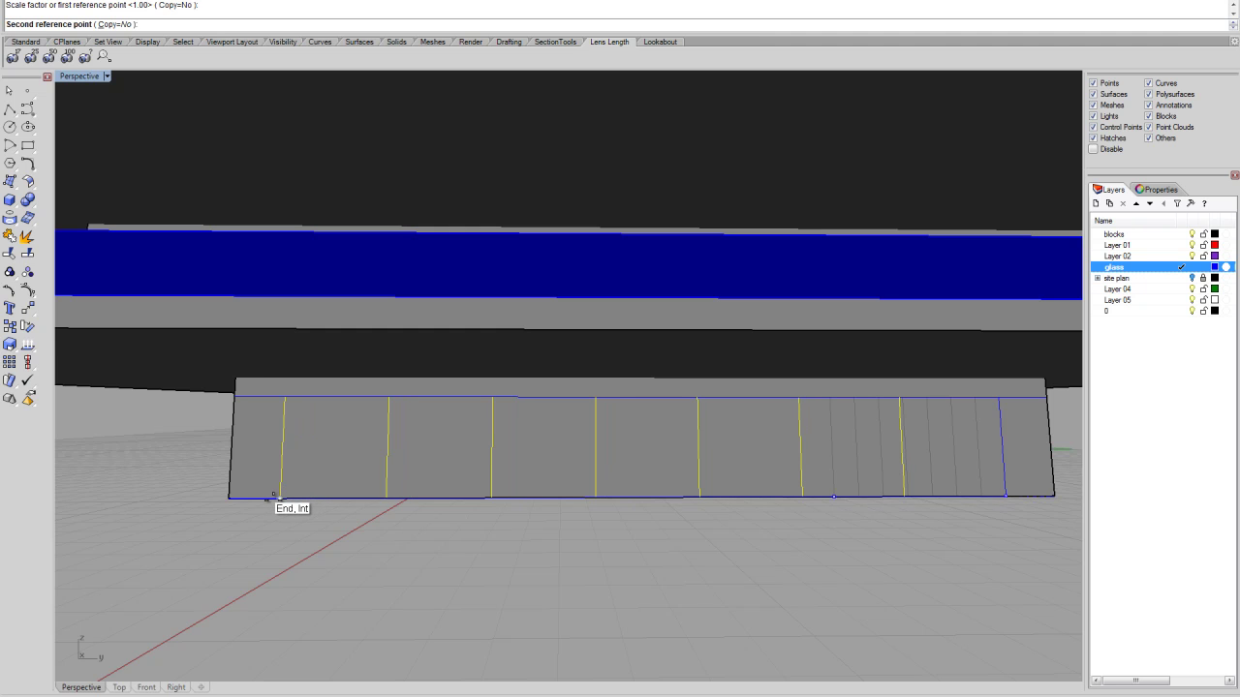
Step: Compare the spacing of the outermost mullions at both ends of the wall, using temporary polylines along its bottom edge
{"action": "right_click_drag", "start_coordinate": [591, 562], "coordinate": [615, 553]}
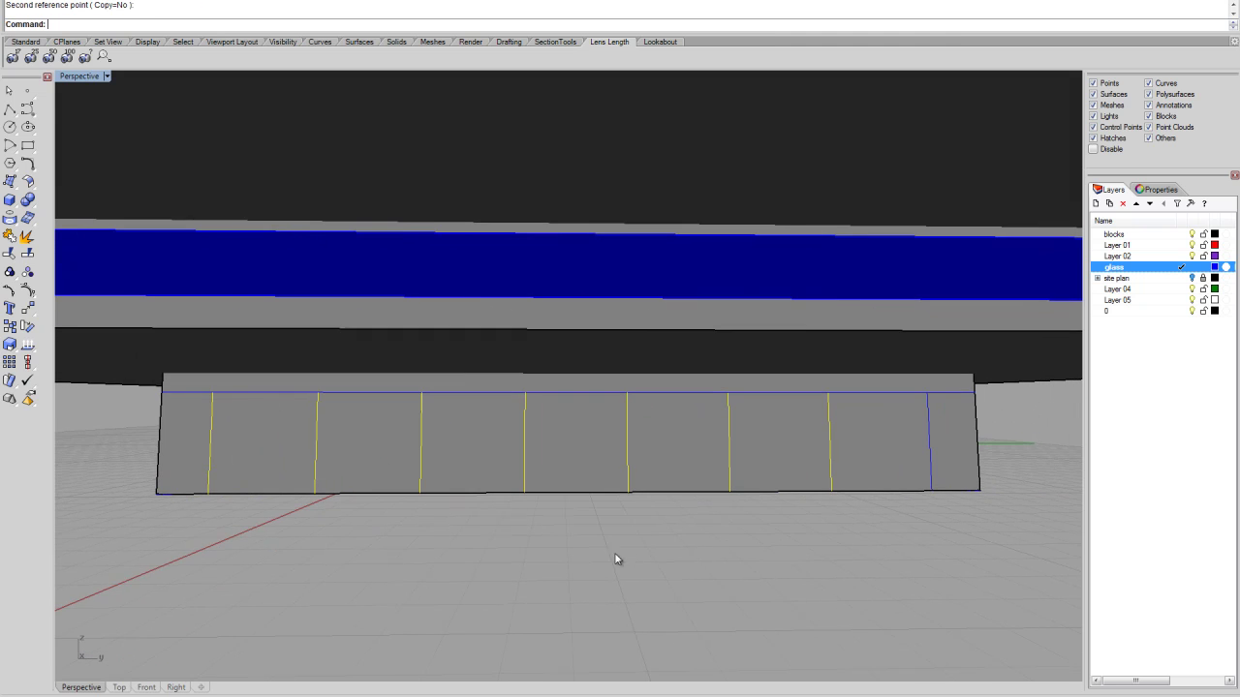
{"action": "left_click", "coordinate": [10, 110]}
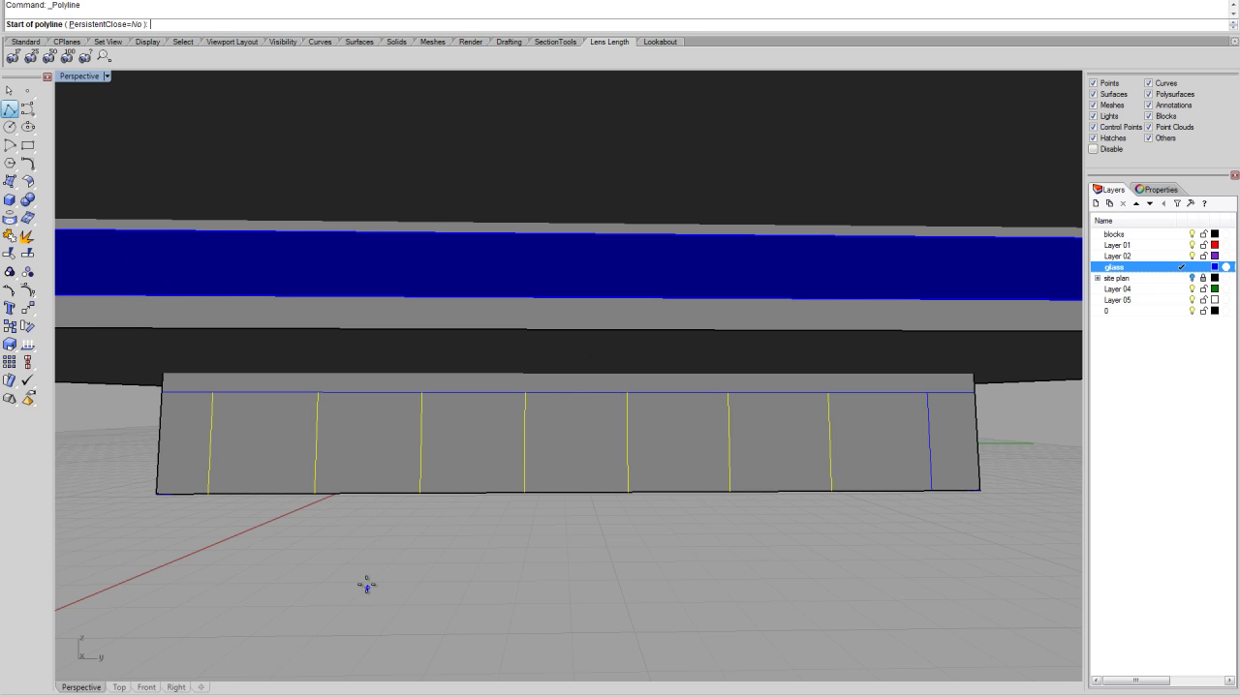
{"action": "left_click", "coordinate": [207, 495]}
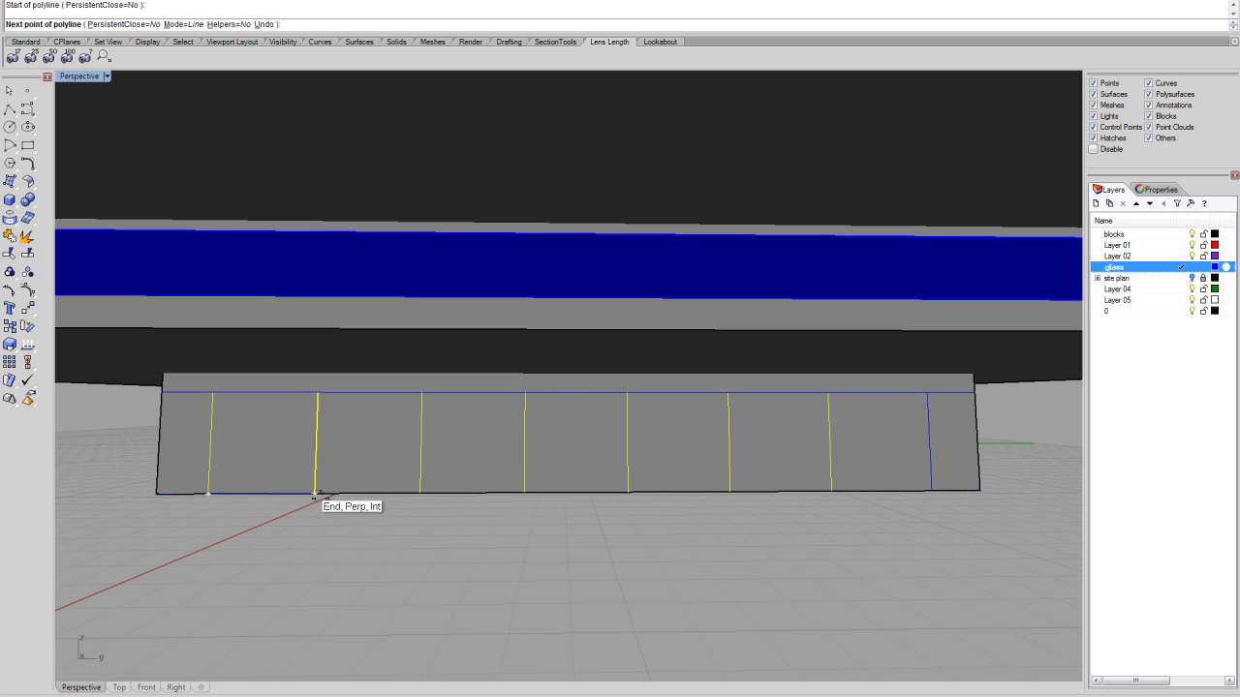
{"action": "key", "text": "Escape"}
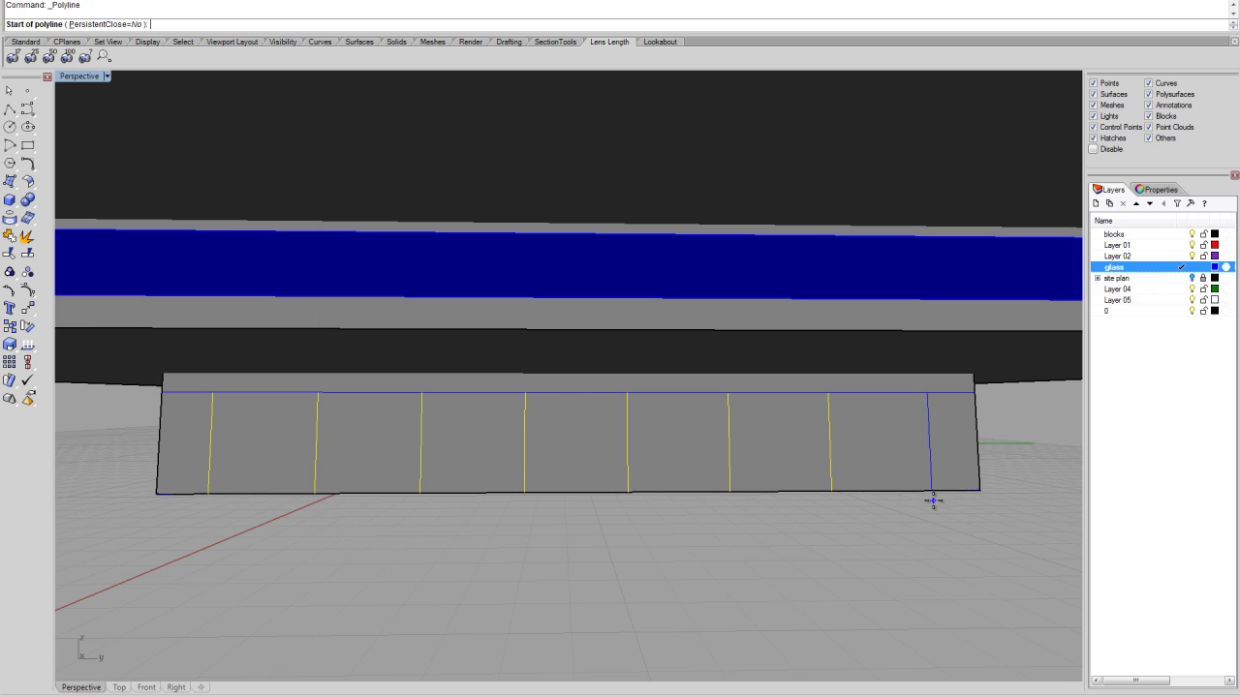
{"action": "left_click", "coordinate": [931, 491]}
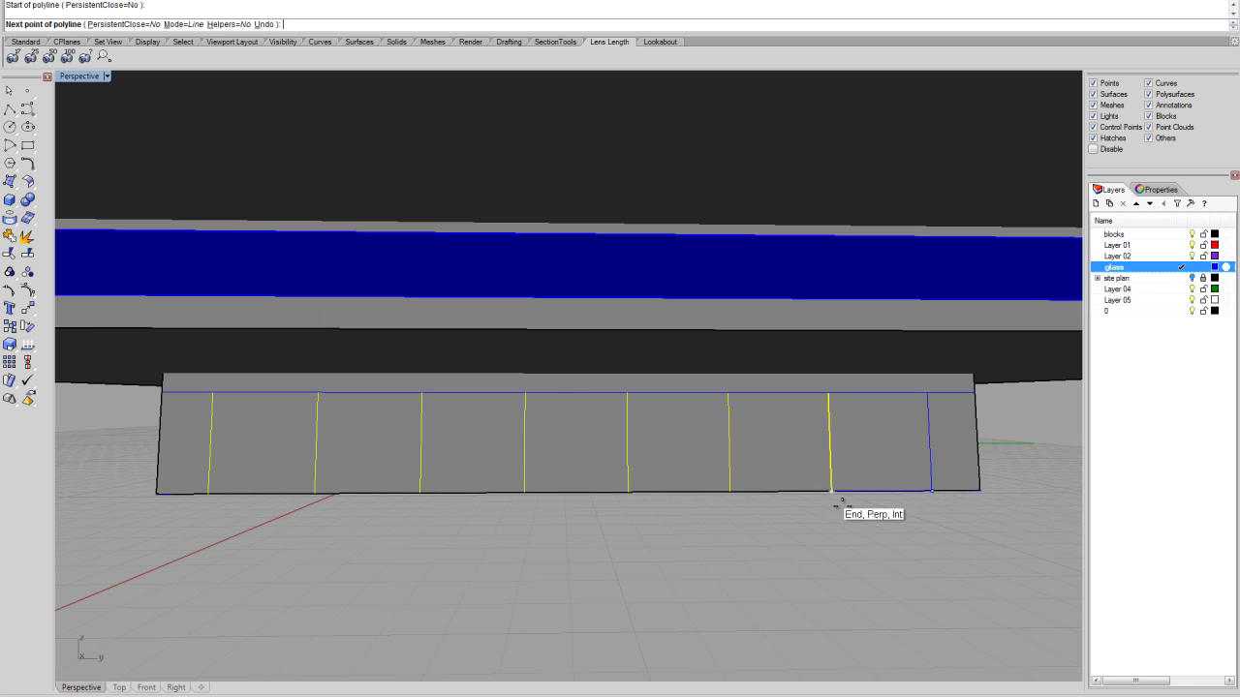
{"action": "key", "text": "Escape"}
Step: Group the original and copied vertical mullion lines together with the horizontal line along their upper ends
{"action": "right_click_drag", "start_coordinate": [878, 540], "coordinate": [875, 446]}
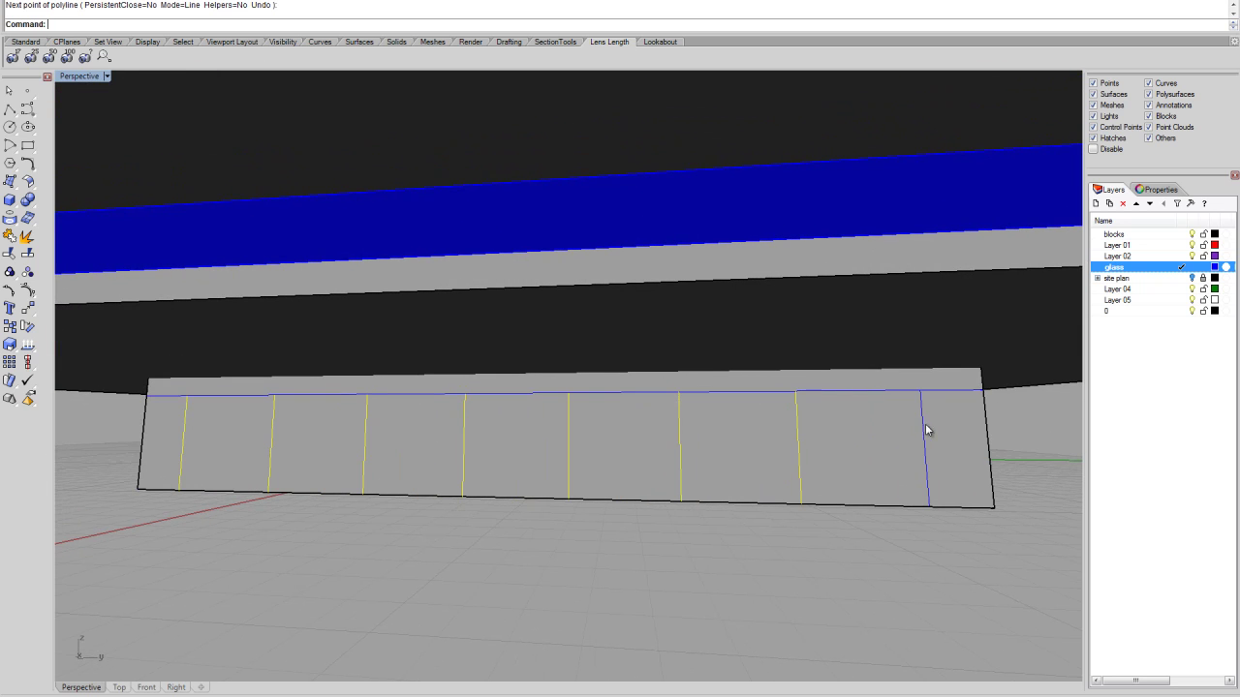
{"action": "left_click", "coordinate": [923, 436]}
{"action": "left_click", "coordinate": [904, 389]}
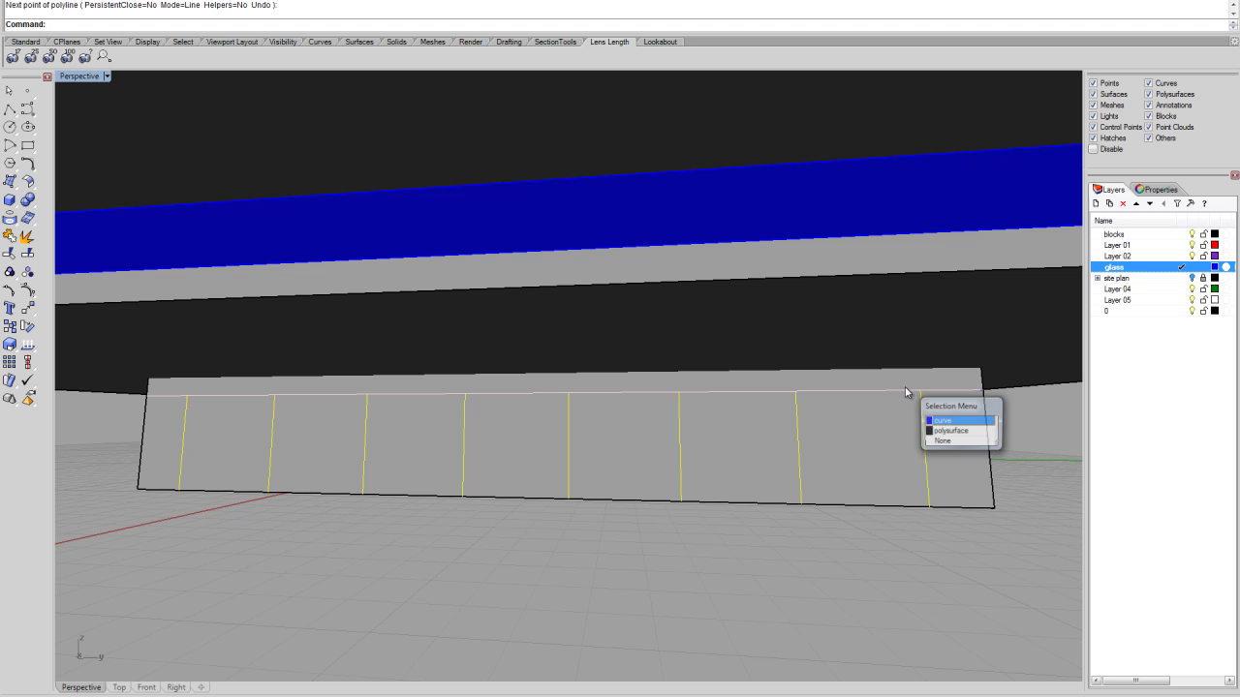
{"action": "left_click", "coordinate": [905, 392]}
{"action": "middle_click", "coordinate": [887, 452]}
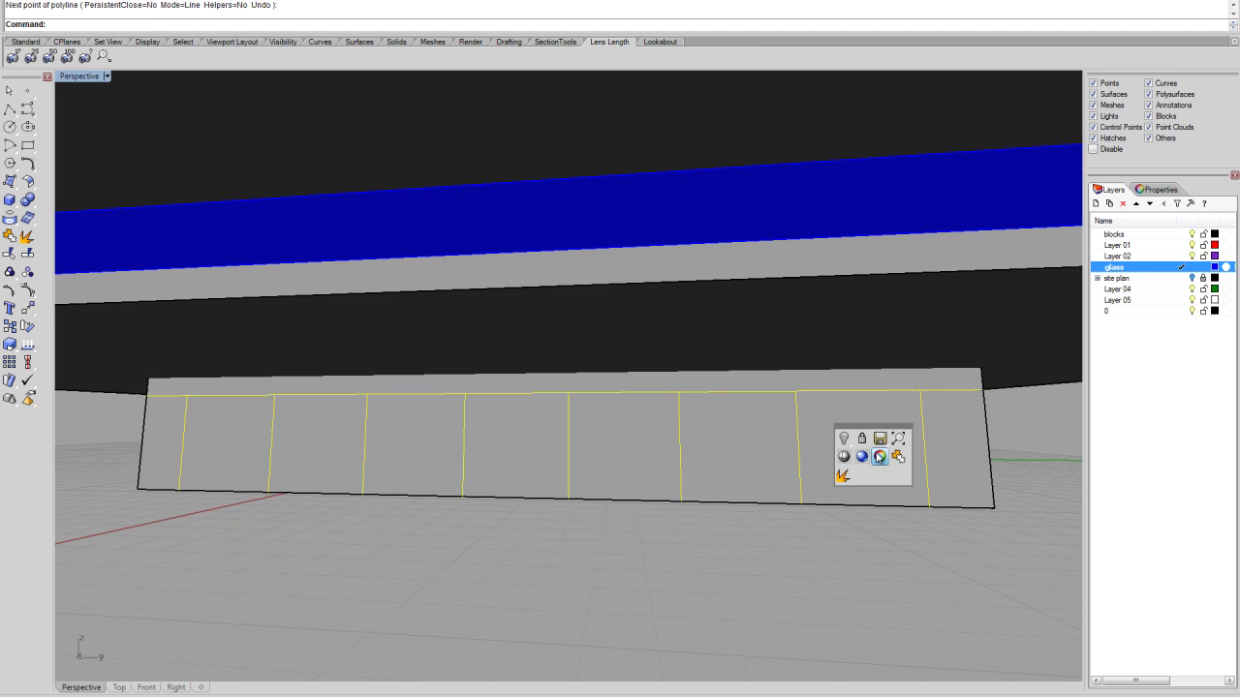
{"action": "left_click", "coordinate": [879, 456]}
{"action": "right_click_drag", "start_coordinate": [906, 481], "coordinate": [879, 494]}
{"action": "key", "text": "Escape"}
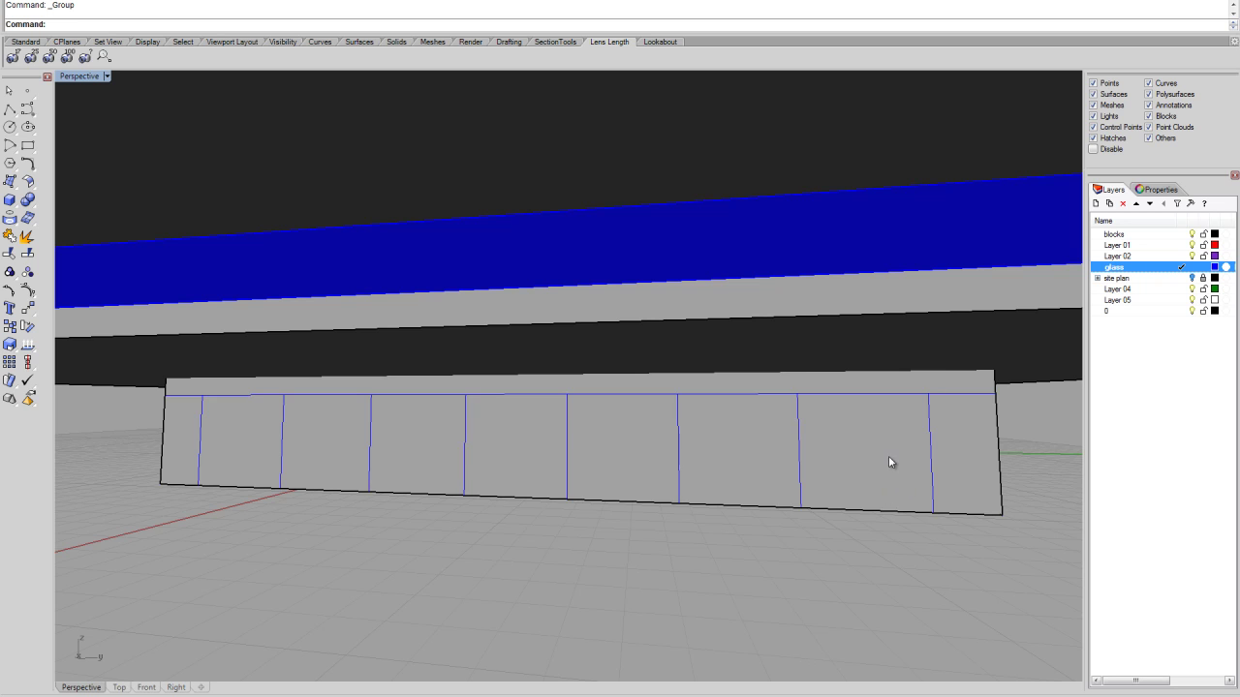
Step: Explode the ground floor block into separate surfaces
{"action": "left_click", "coordinate": [888, 457]}
{"action": "middle_click", "coordinate": [891, 457]}
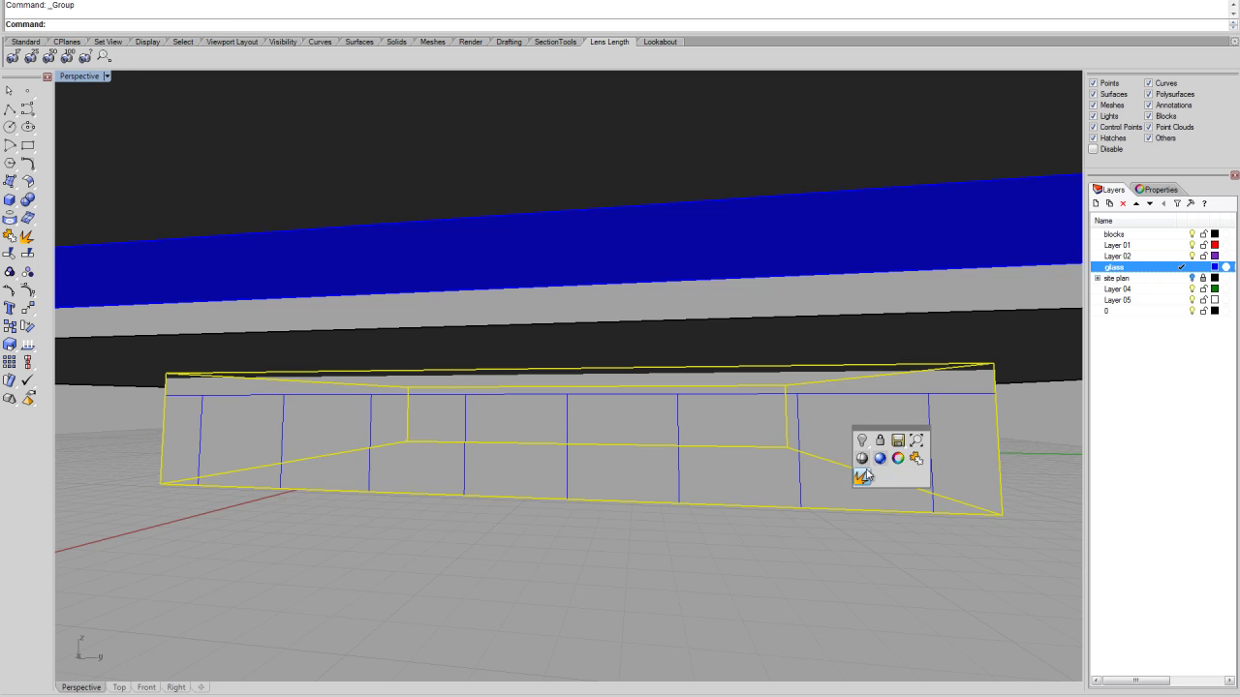
{"action": "left_click", "coordinate": [867, 479]}
Step: Split the ground floor's long side wall surface with the grouped mullion lines as cutting objects
{"action": "right_click_drag", "start_coordinate": [922, 492], "coordinate": [906, 442]}
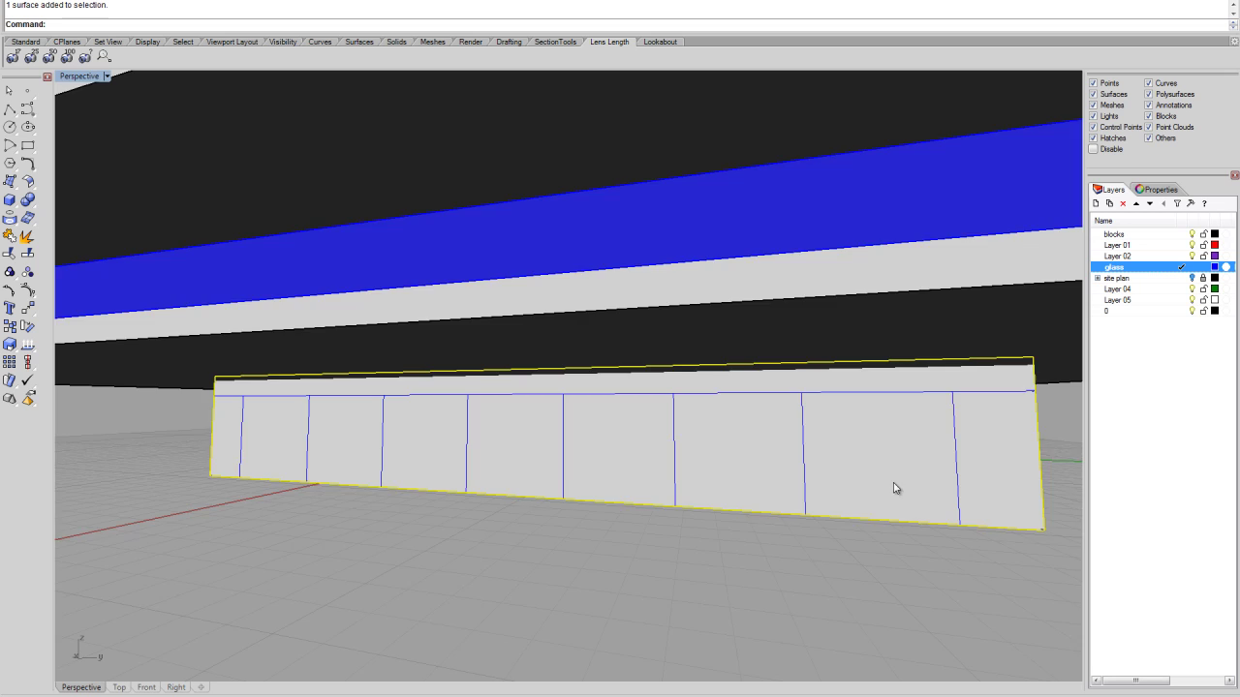
{"action": "mouse_move", "coordinate": [895, 488]}
{"action": "right_mouse_down"}
{"action": "mouse_move", "coordinate": [913, 449]}
{"action": "mouse_move", "coordinate": [916, 478]}
{"action": "right_mouse_up"}
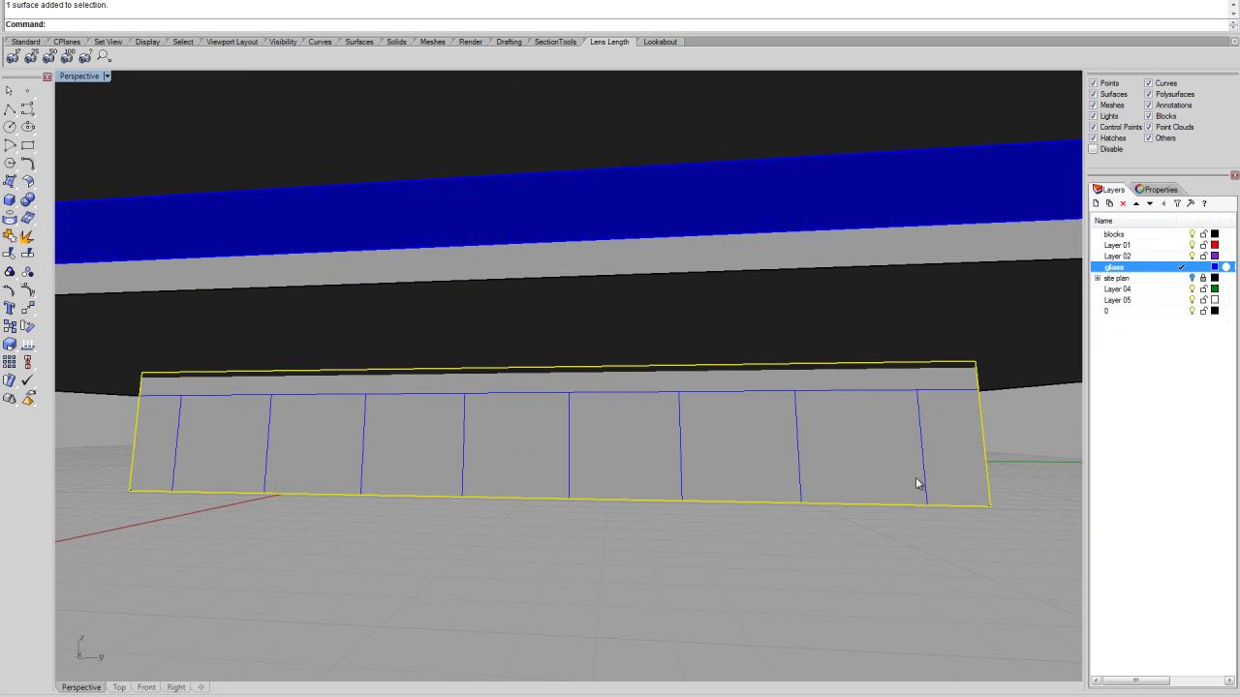
{"action": "type", "text": "lit"}
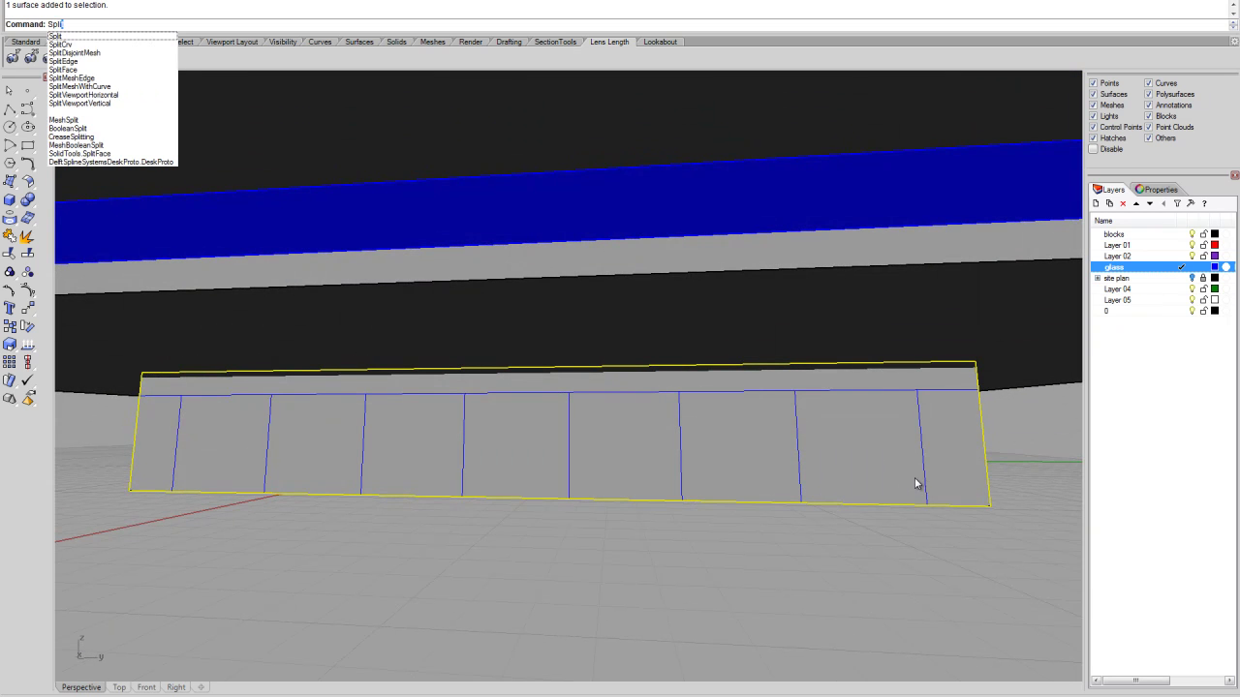
{"action": "key", "text": "Return"}
{"action": "left_click", "coordinate": [903, 391]}
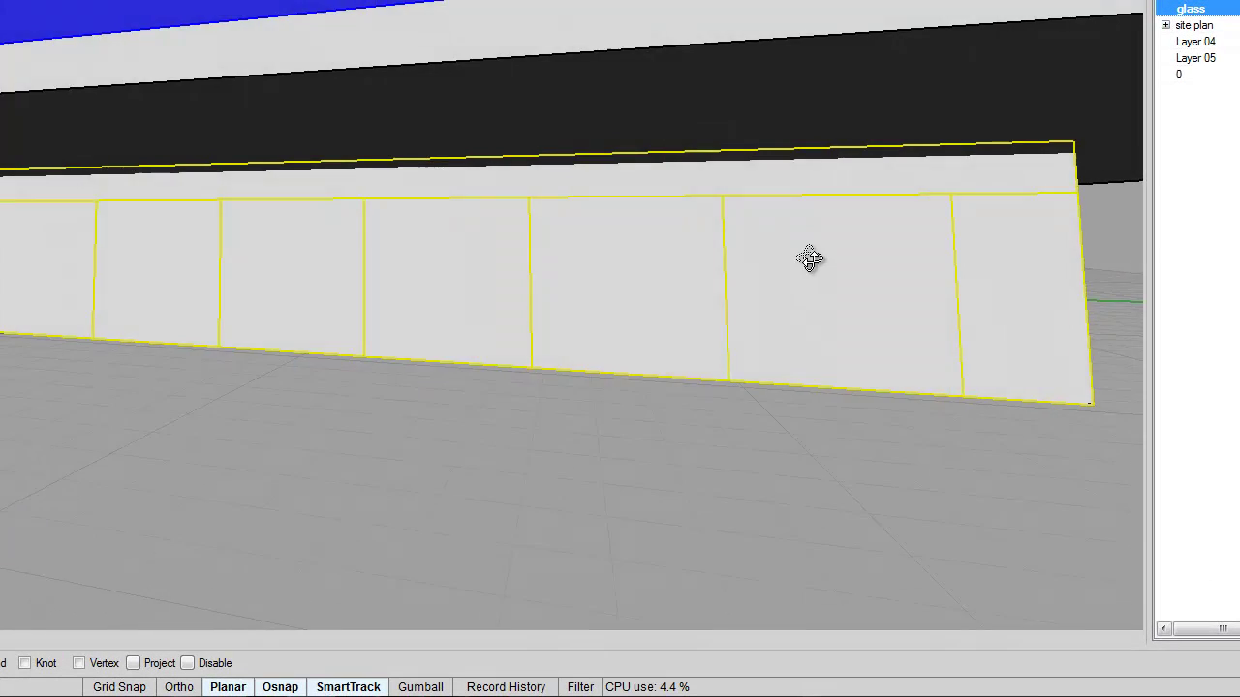
{"action": "right_click_drag", "start_coordinate": [810, 259], "coordinate": [639, 302]}
{"action": "right_click", "coordinate": [639, 301]}
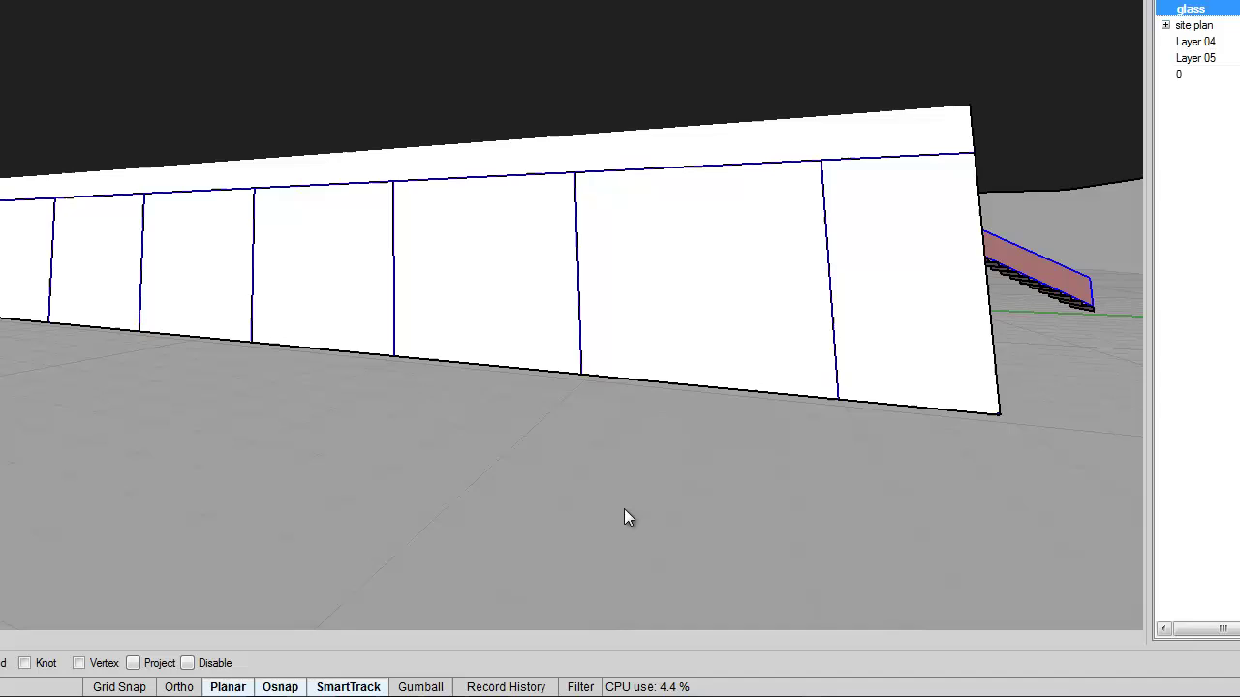
Step: Assign the seven wall panels between the vertical mullion lines to the glass layer
{"action": "right_click_drag", "start_coordinate": [625, 406], "coordinate": [875, 360]}
{"action": "left_click", "coordinate": [959, 276]}
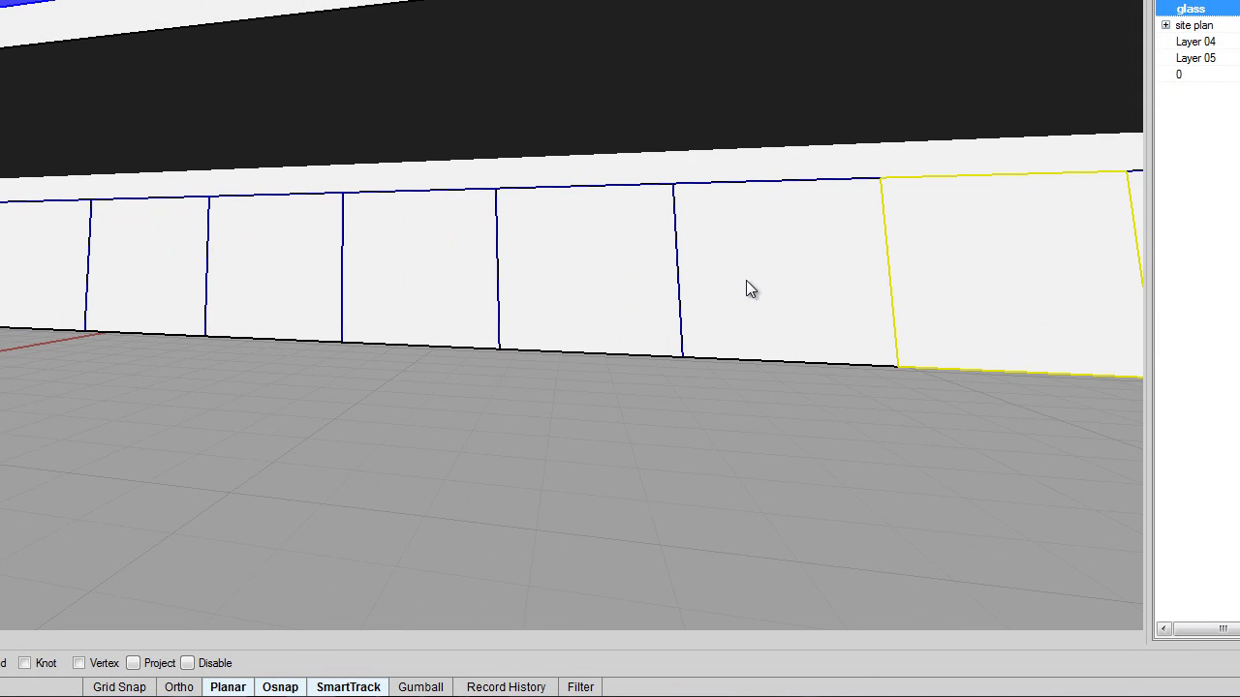
{"action": "left_click", "coordinate": [746, 280]}
{"action": "left_click", "coordinate": [561, 267]}
{"action": "left_click", "coordinate": [434, 255]}
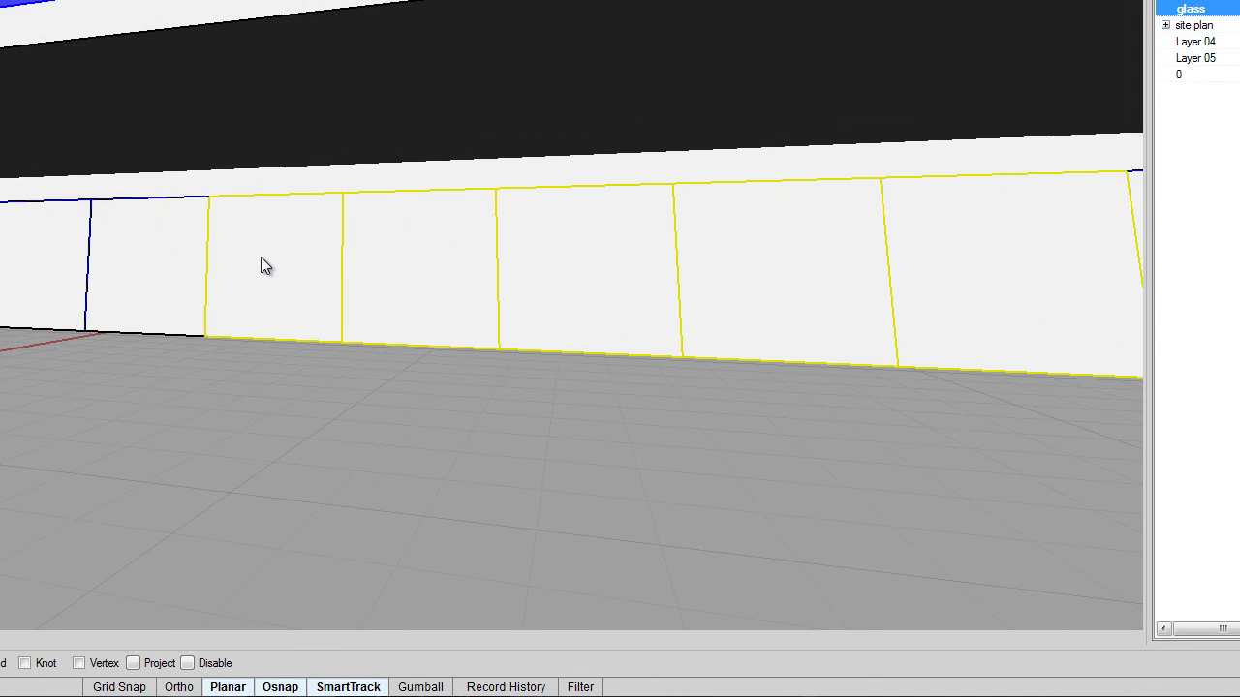
{"action": "left_click", "coordinate": [46, 257]}
{"action": "right_click_drag", "start_coordinate": [74, 324], "coordinate": [1044, 254]}
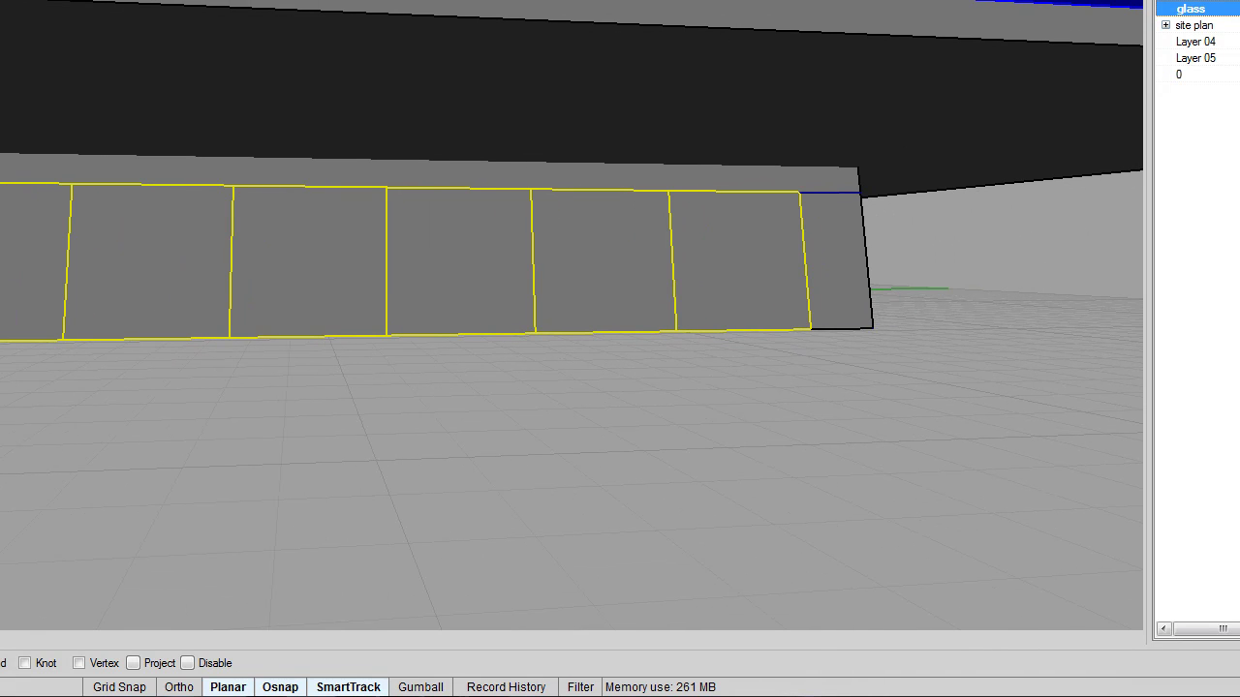
{"action": "key", "text": "F3"}
{"action": "left_click", "coordinate": [1228, 22]}
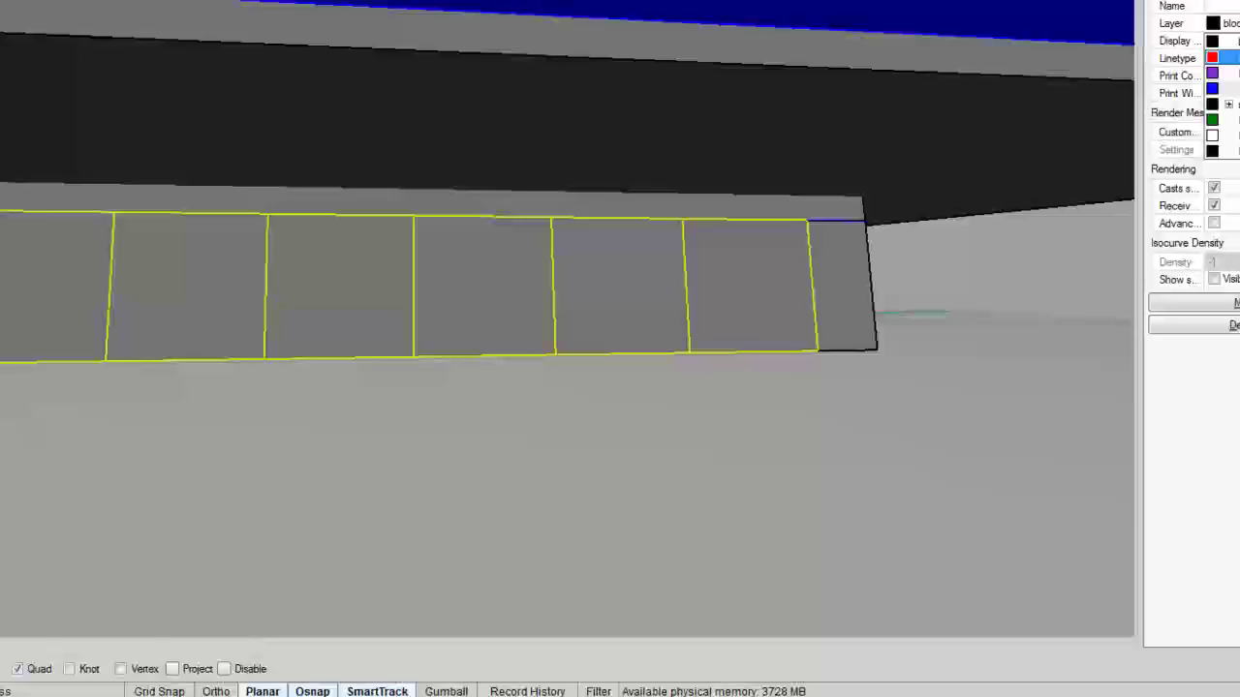
{"action": "left_click", "coordinate": [1229, 59]}
Step: Inspect the glass panels in Rendered display mode and return the Perspective viewport to Shaded
{"action": "right_click_drag", "start_coordinate": [951, 323], "coordinate": [825, 329]}
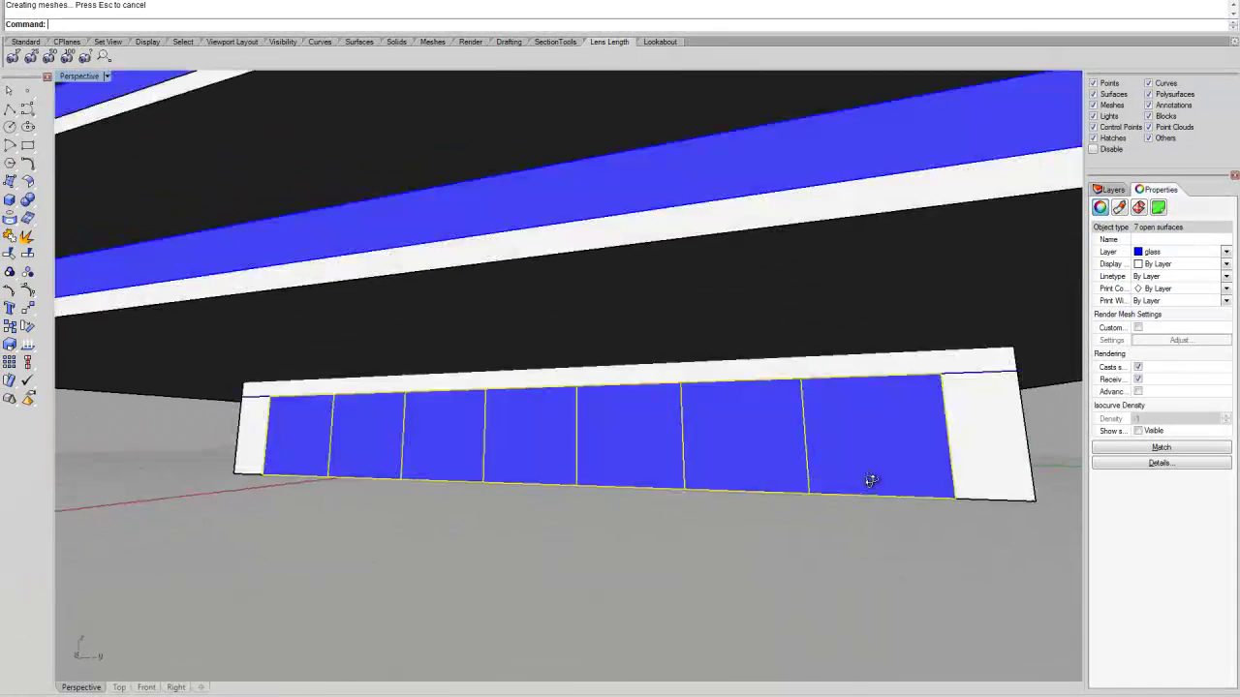
{"action": "right_click_drag", "start_coordinate": [871, 481], "coordinate": [631, 423]}
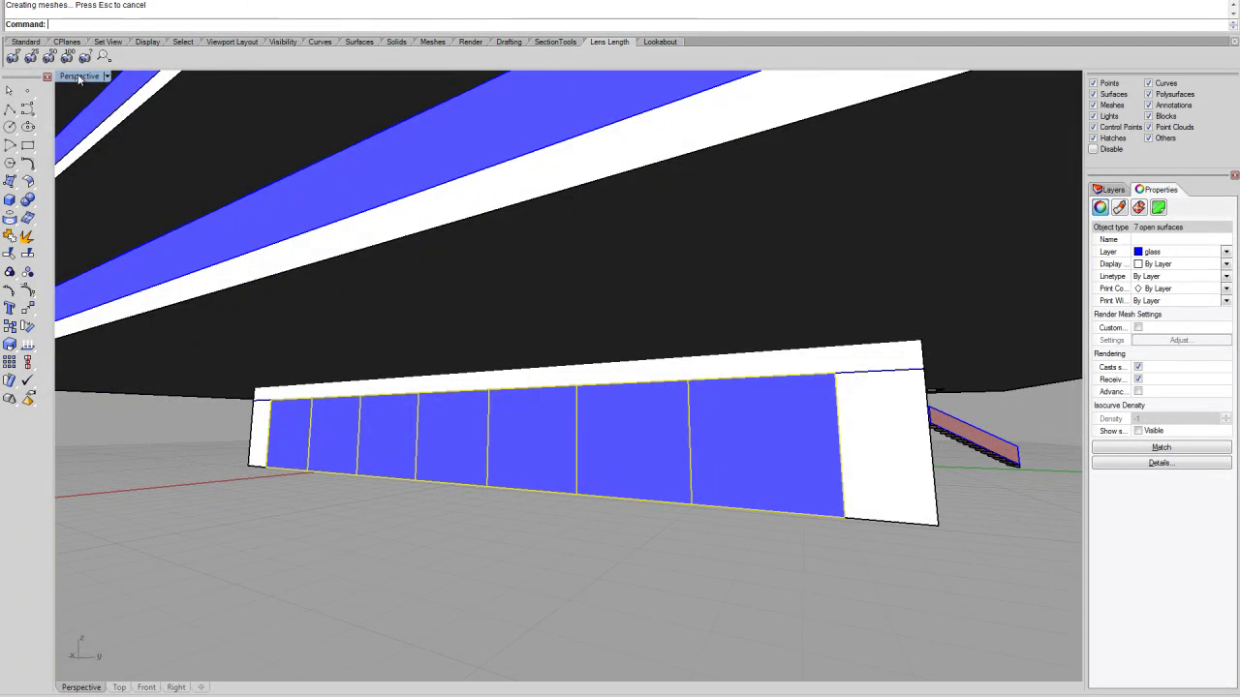
{"action": "right_click_drag", "start_coordinate": [604, 476], "coordinate": [600, 475]}
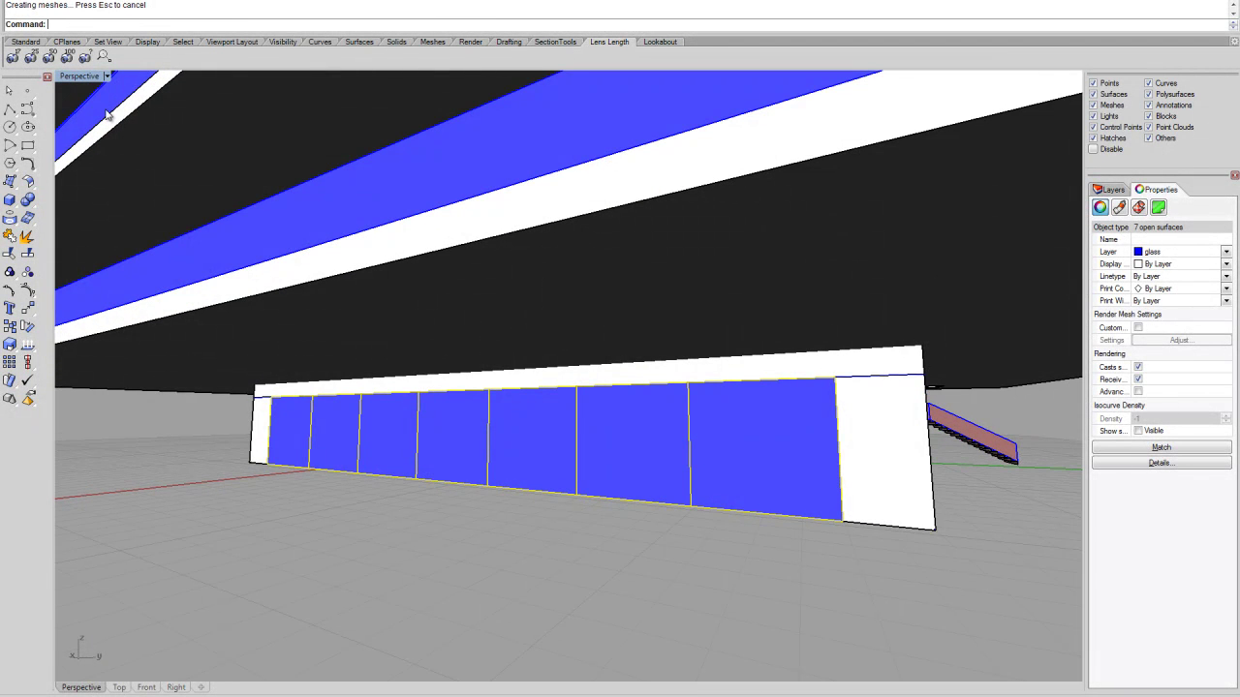
{"action": "left_click", "coordinate": [89, 77]}
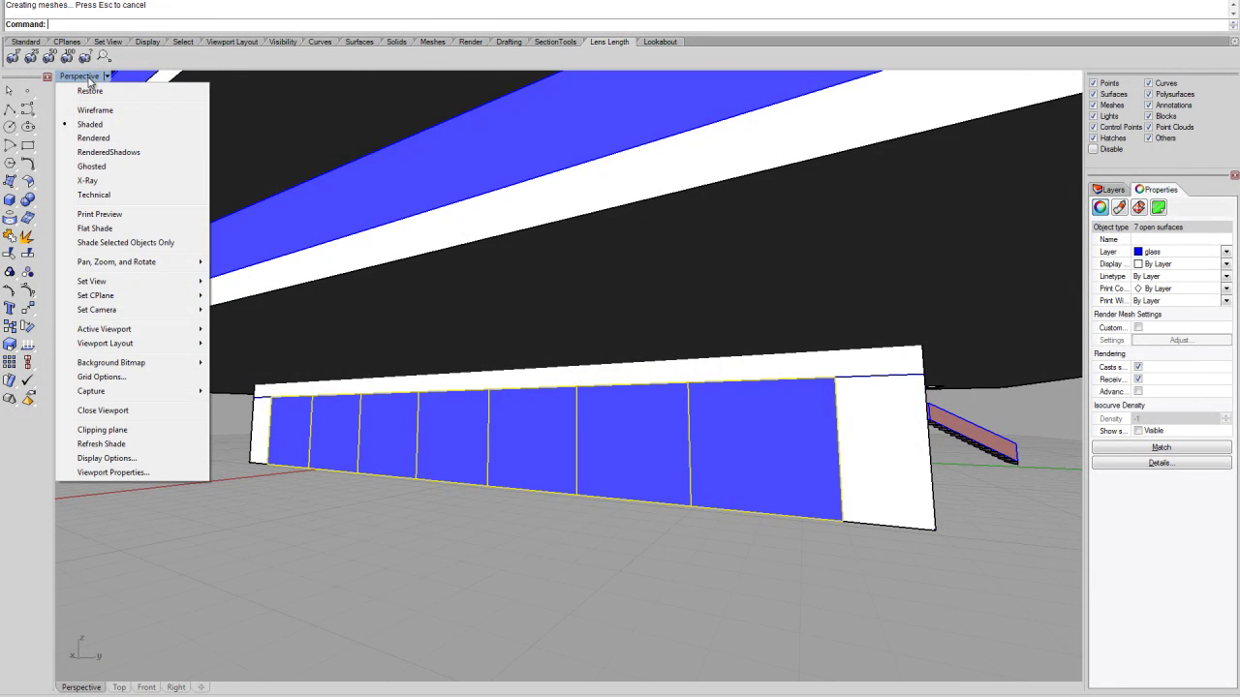
{"action": "left_click", "coordinate": [94, 138]}
{"action": "mouse_move", "coordinate": [649, 436]}
{"action": "right_mouse_down"}
{"action": "mouse_move", "coordinate": [704, 418]}
{"action": "mouse_move", "coordinate": [656, 449]}
{"action": "right_mouse_up"}
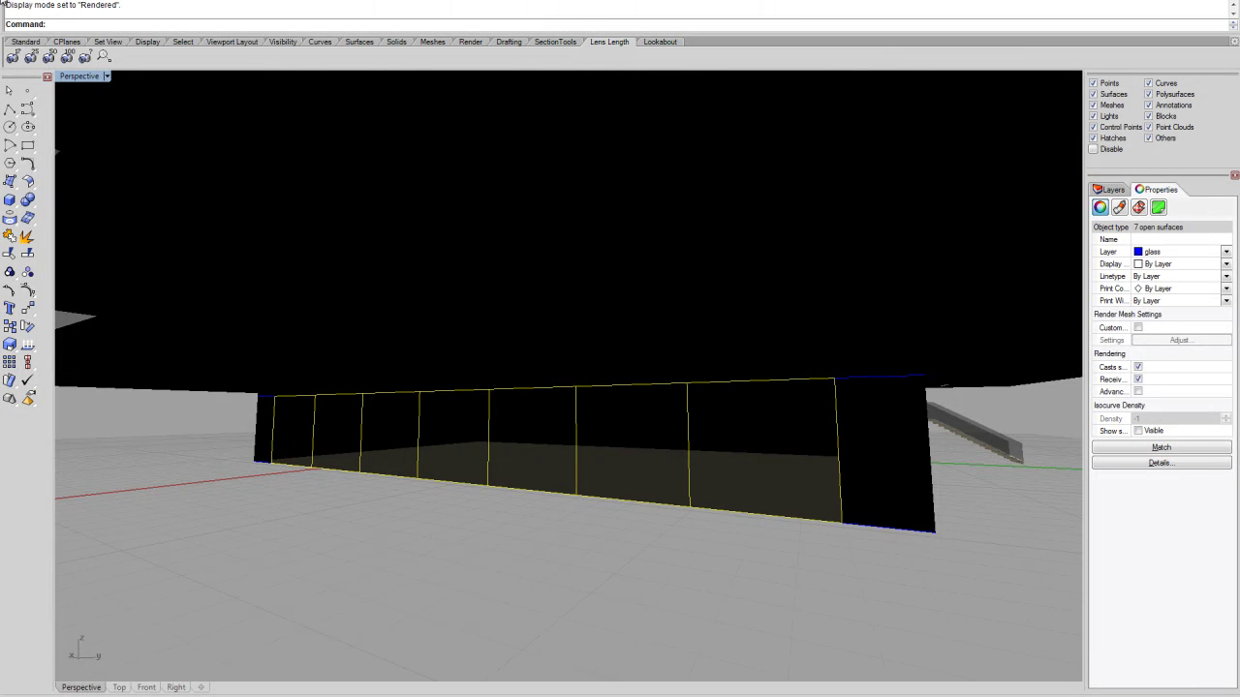
{"action": "left_click", "coordinate": [29, 42]}
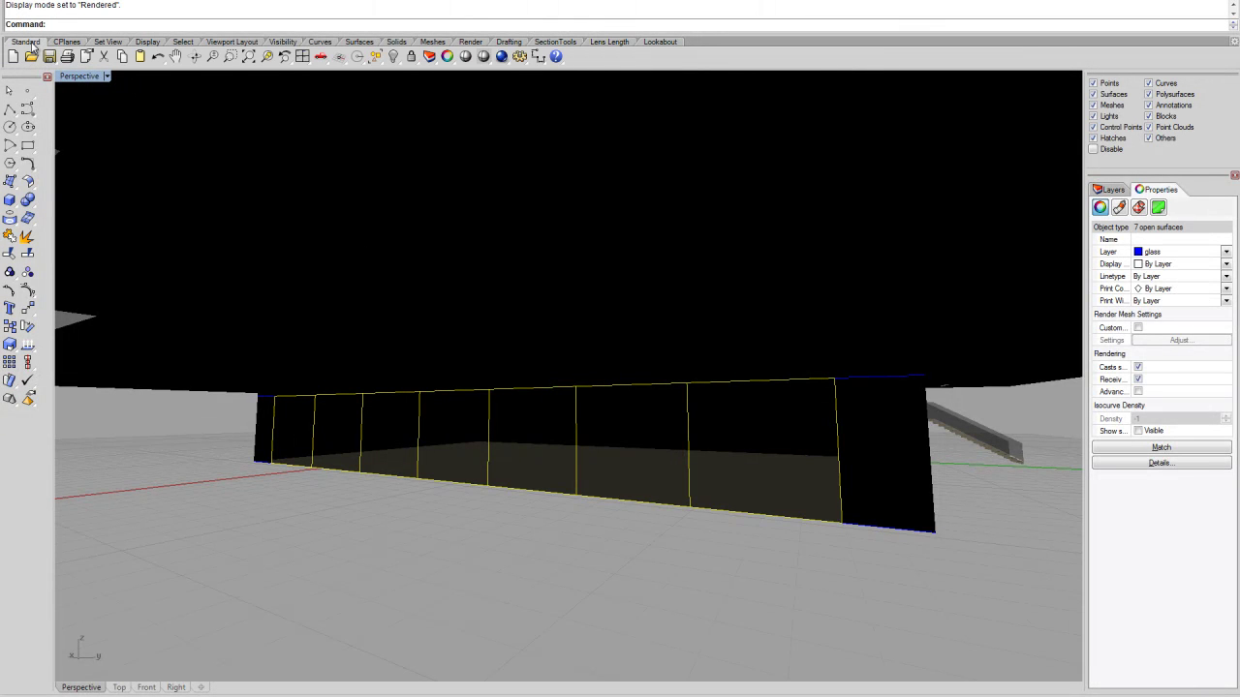
{"action": "left_click", "coordinate": [484, 57]}
Step: Split the ground floor's adjacent end wall surface with its grouped mullion lines as cutting objects
{"action": "mouse_move", "coordinate": [835, 366]}
{"action": "right_mouse_down"}
{"action": "mouse_move", "coordinate": [645, 365]}
{"action": "mouse_move", "coordinate": [434, 442]}
{"action": "mouse_move", "coordinate": [474, 442]}
{"action": "mouse_move", "coordinate": [462, 447]}
{"action": "right_mouse_up"}
{"action": "left_click", "coordinate": [419, 420]}
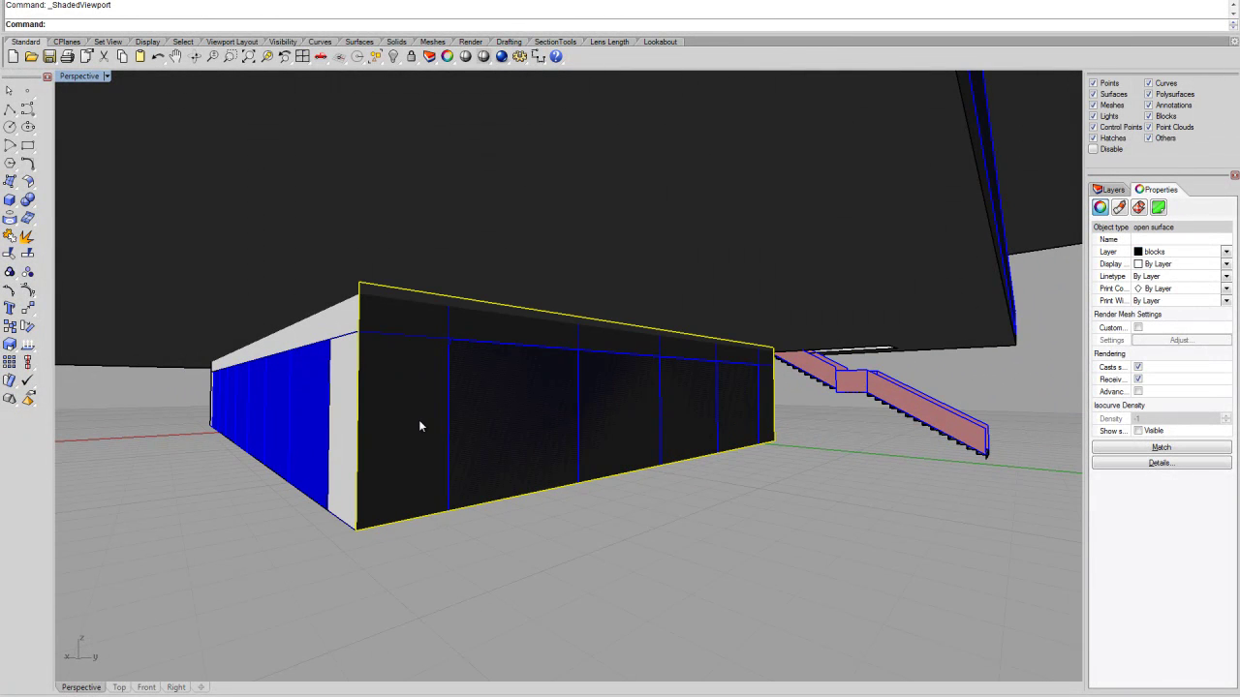
{"action": "type", "text": "split"}
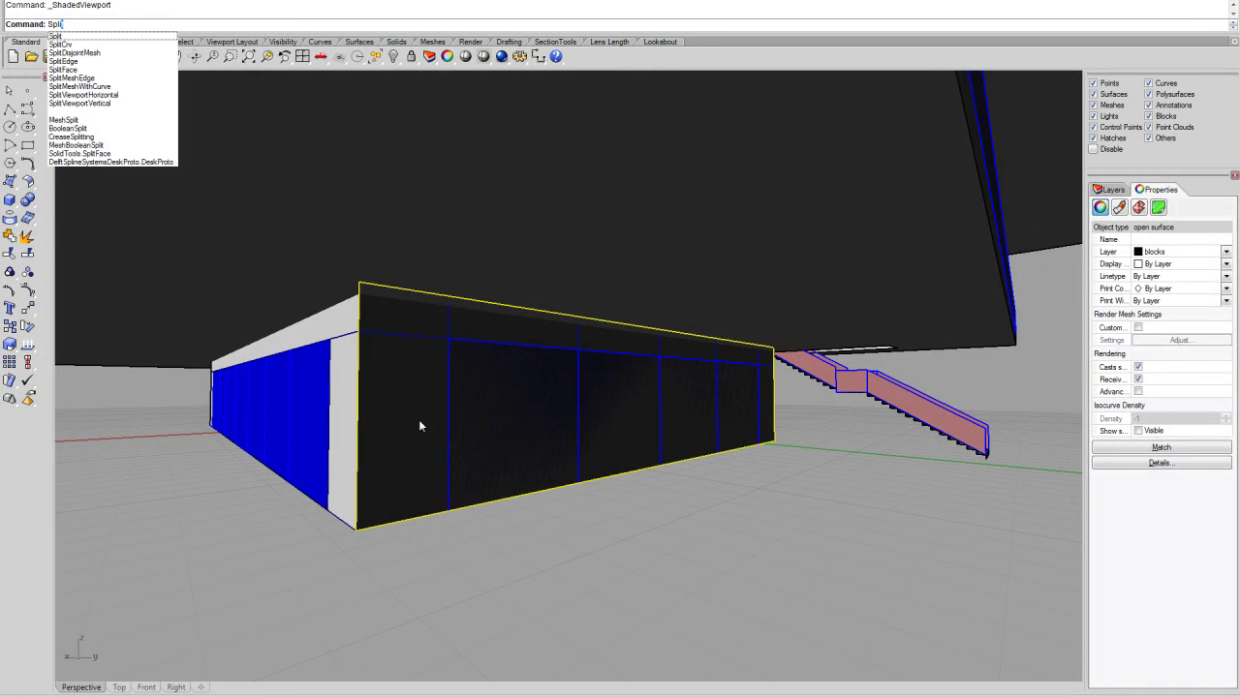
{"action": "key", "text": "Return"}
{"action": "left_click", "coordinate": [436, 339]}
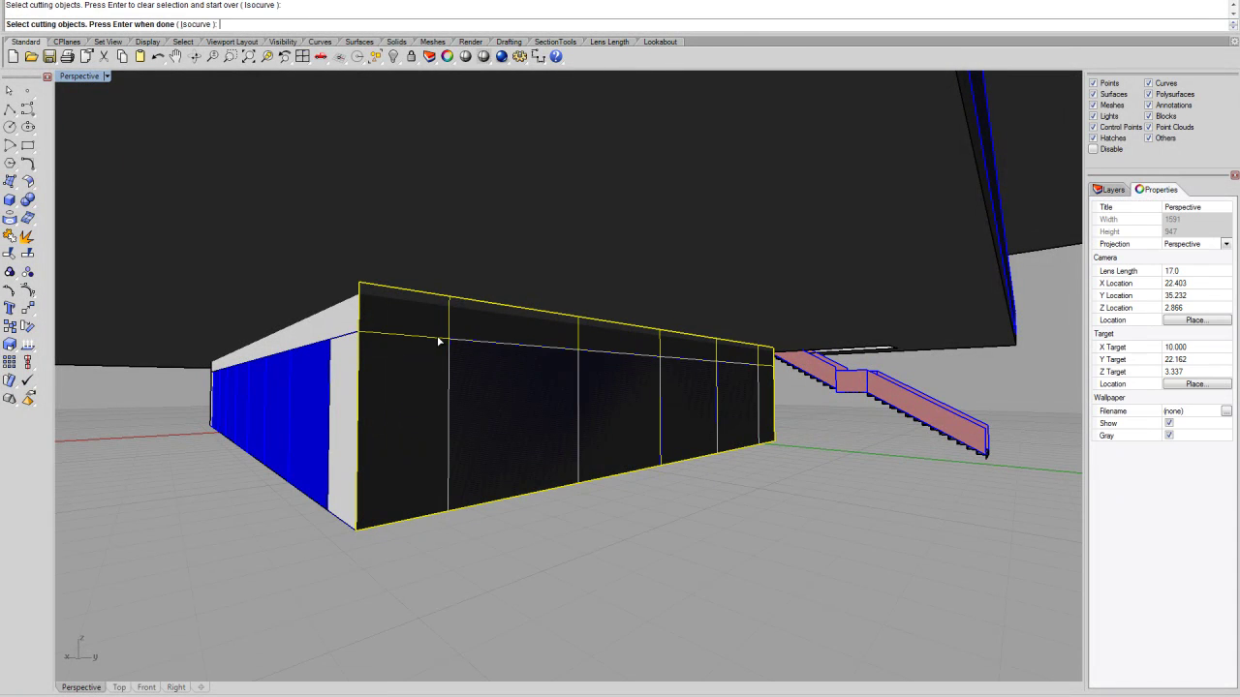
{"action": "key", "text": "Return"}
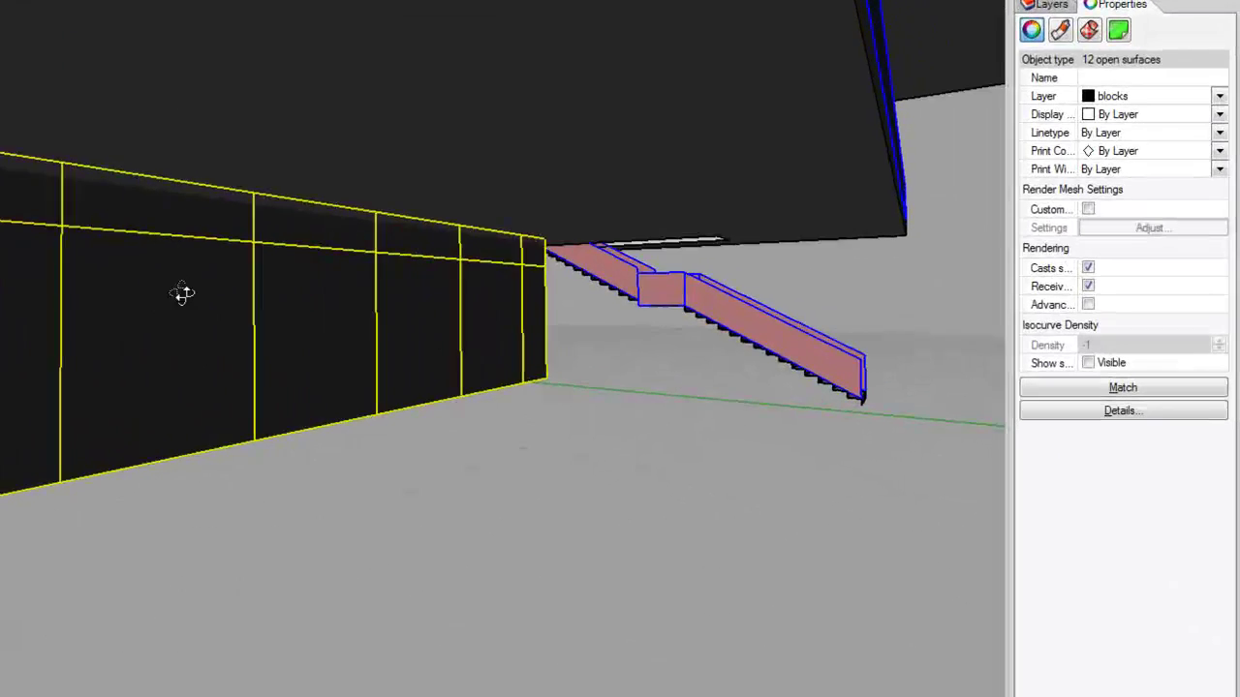
{"action": "right_click_drag", "start_coordinate": [182, 292], "coordinate": [102, 310]}
{"action": "key", "text": "Escape"}
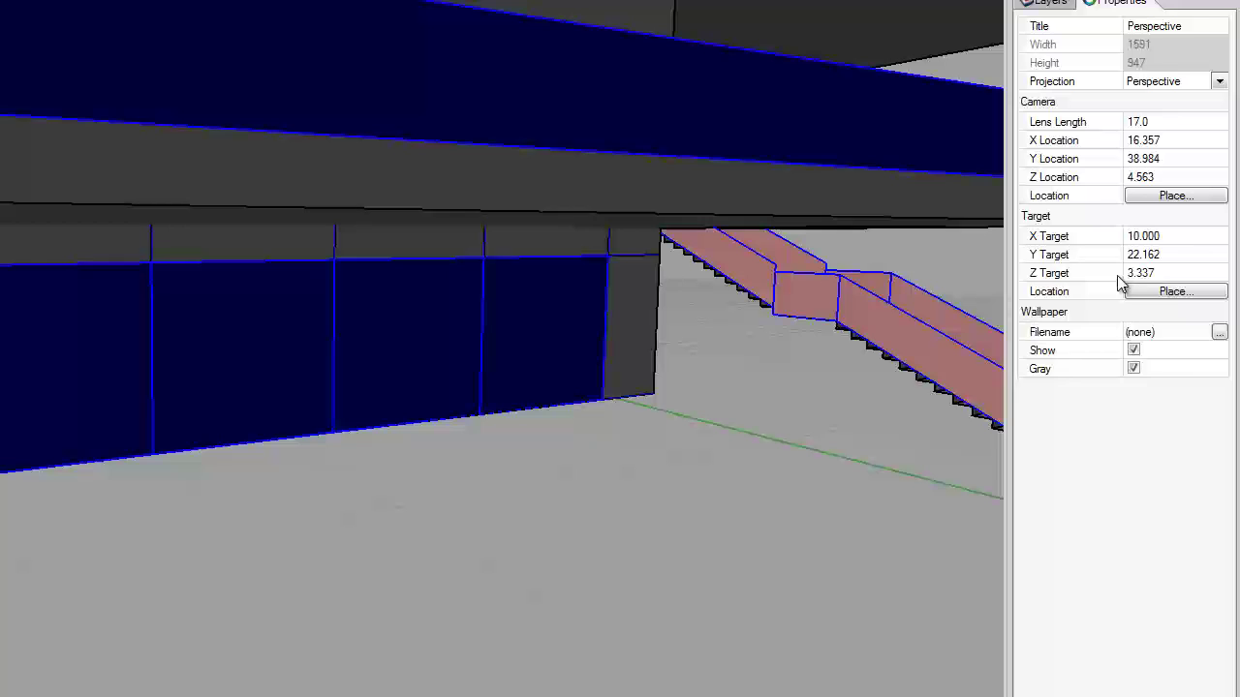
Step: Make blocks the current layer and turn off the glass layer
{"action": "left_click", "coordinate": [1048, 3]}
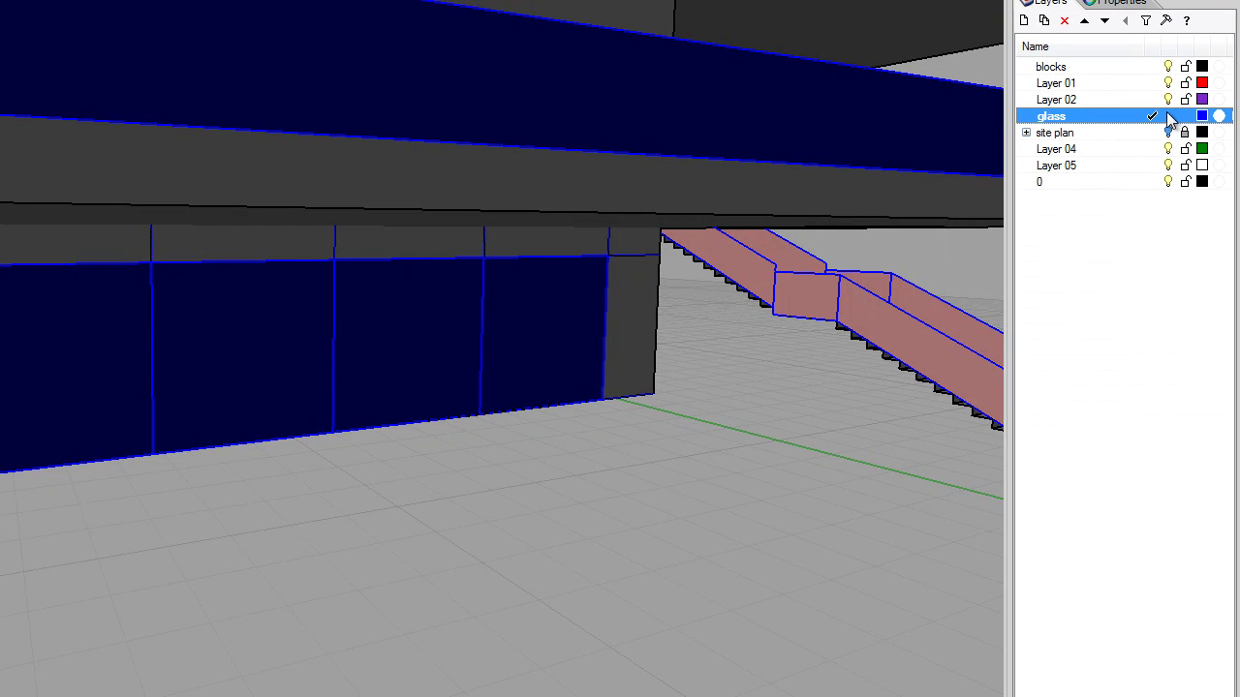
{"action": "left_click", "coordinate": [1151, 66]}
{"action": "left_click", "coordinate": [1168, 117]}
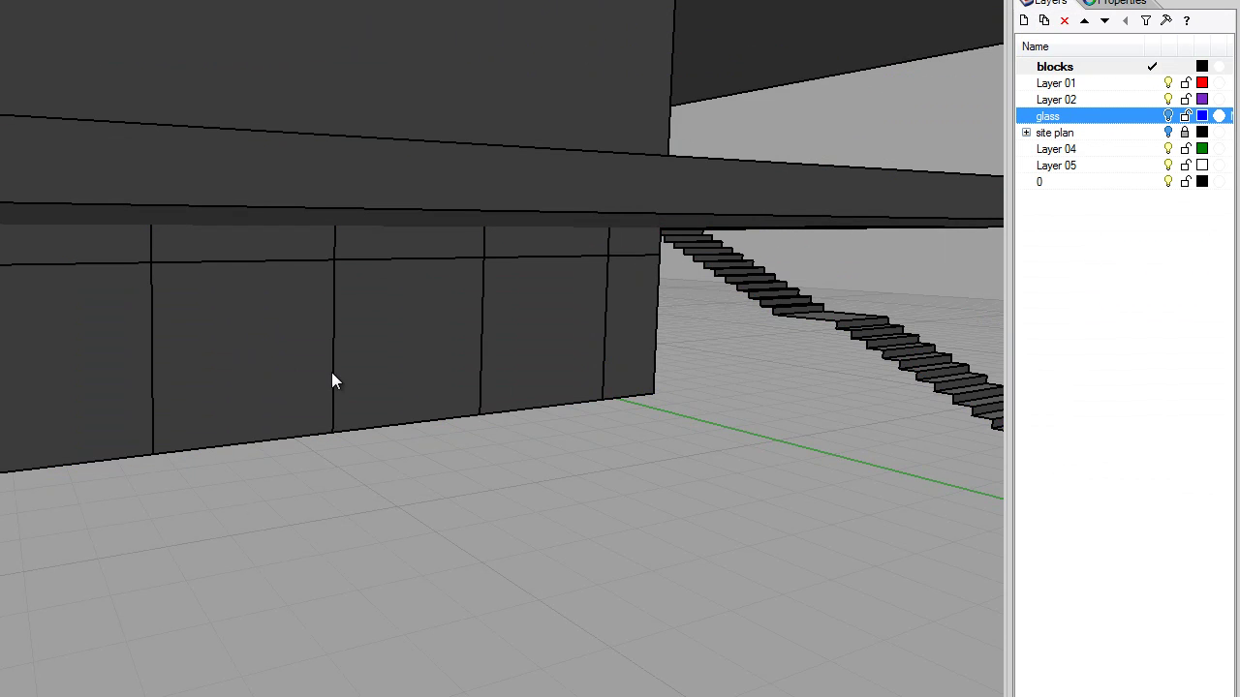
Step: Delete the four blocks-layer panels between the end wall's mullion lines and turn the glass layer back on
{"action": "left_click", "coordinate": [408, 358]}
{"action": "left_click", "coordinate": [493, 341]}
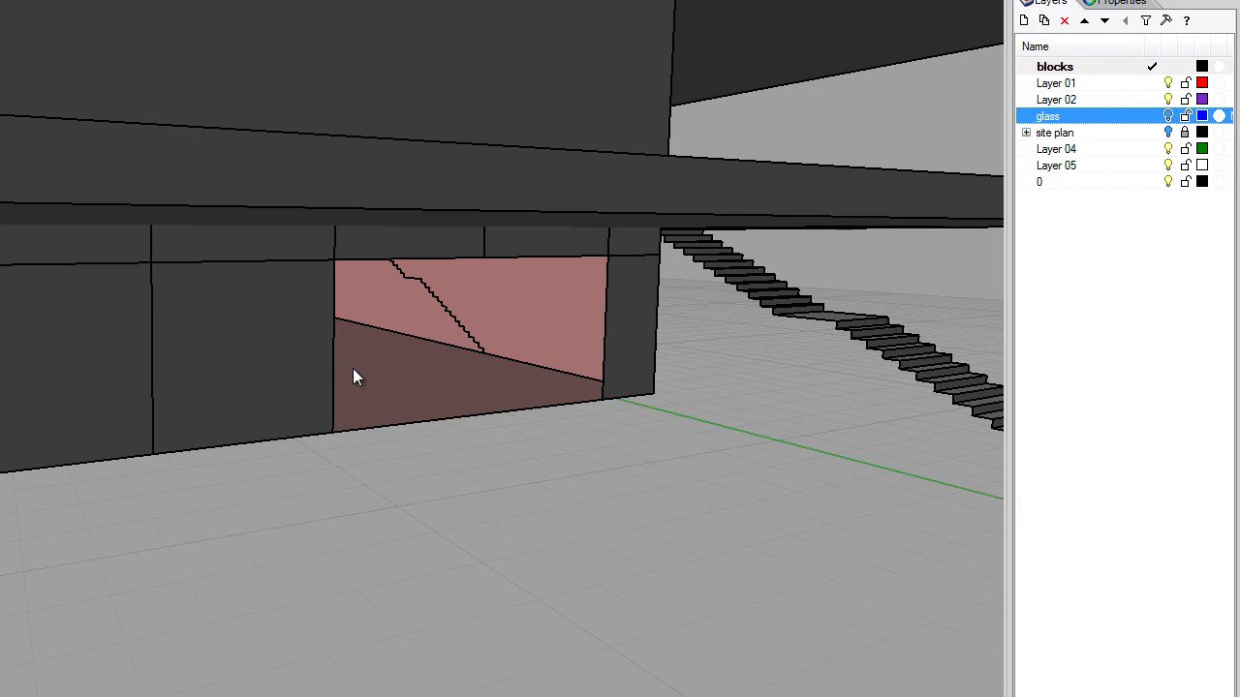
{"action": "left_click", "coordinate": [242, 395]}
{"action": "left_click", "coordinate": [122, 405]}
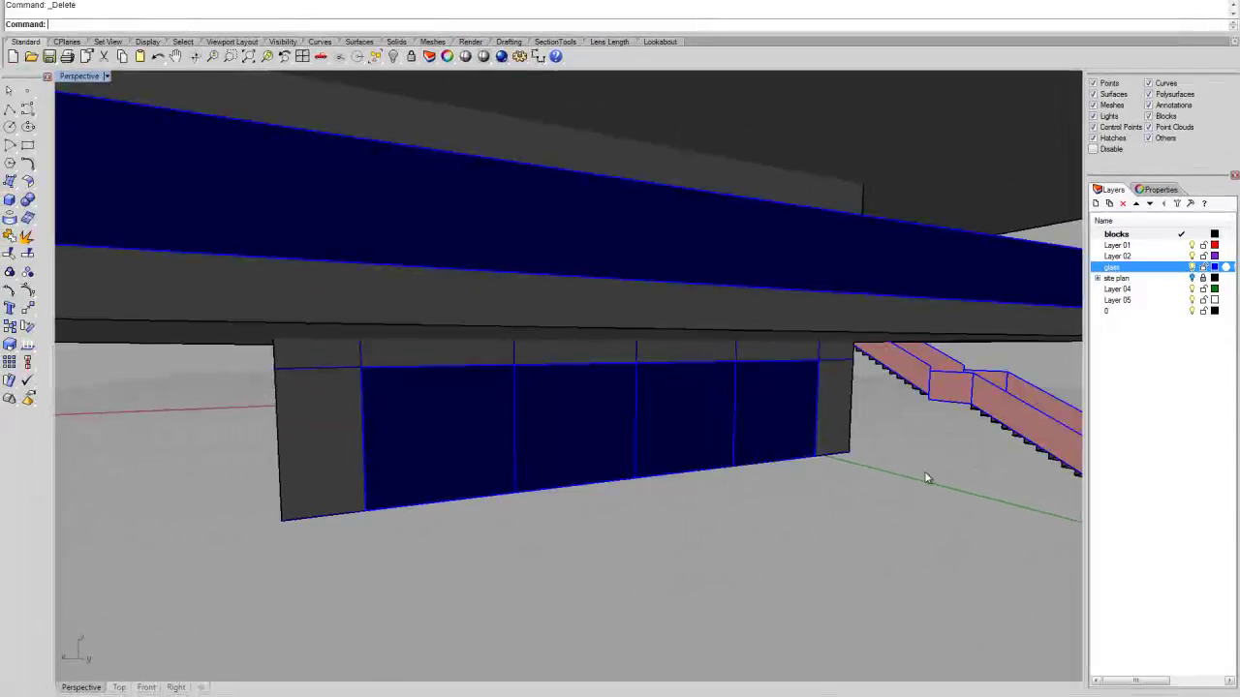
{"action": "scroll", "coordinate": [891, 476], "scroll_direction": "up", "scroll_amount": 2}
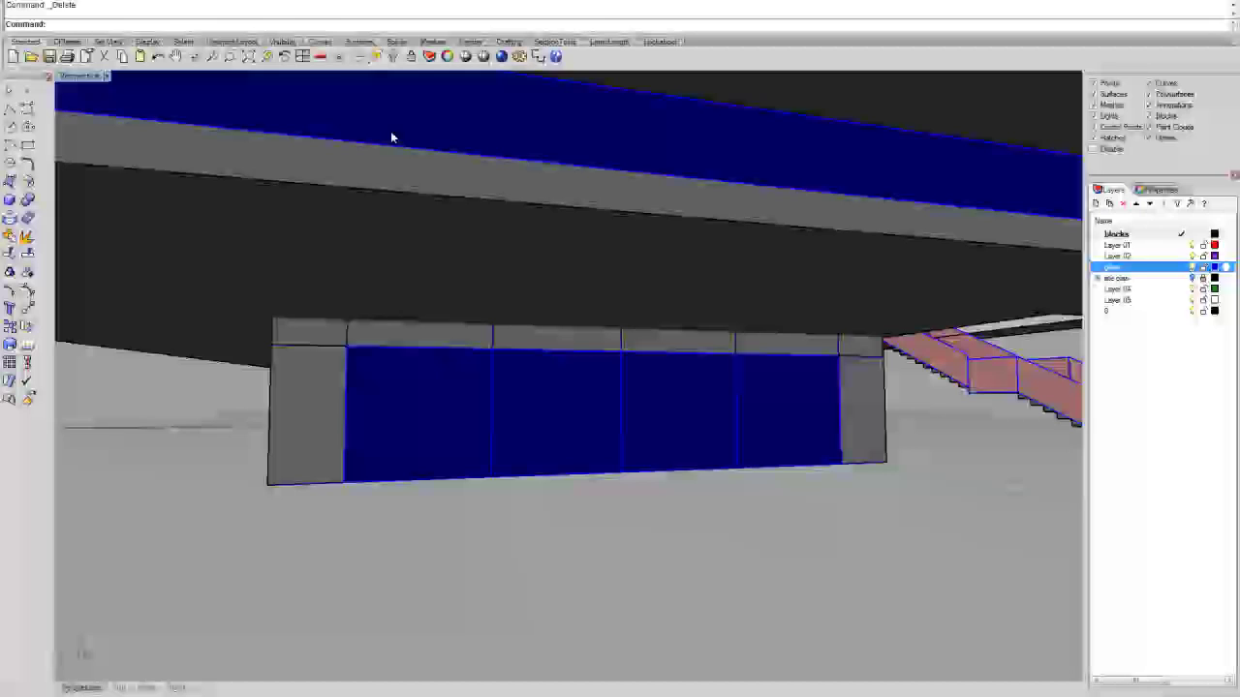
Step: Inspect the ground floor's glazed end wall in Rendered display mode and return the Perspective viewport to Shaded
{"action": "left_click", "coordinate": [100, 77]}
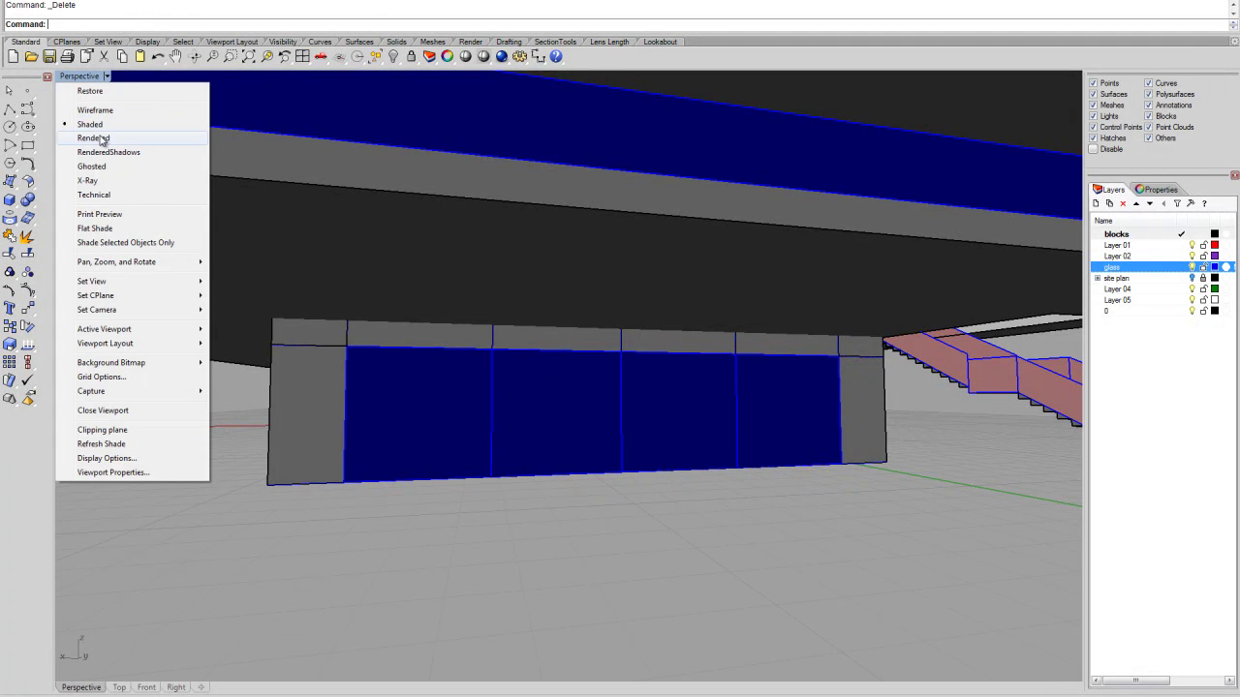
{"action": "left_click", "coordinate": [102, 139]}
{"action": "right_click_drag", "start_coordinate": [326, 290], "coordinate": [509, 424]}
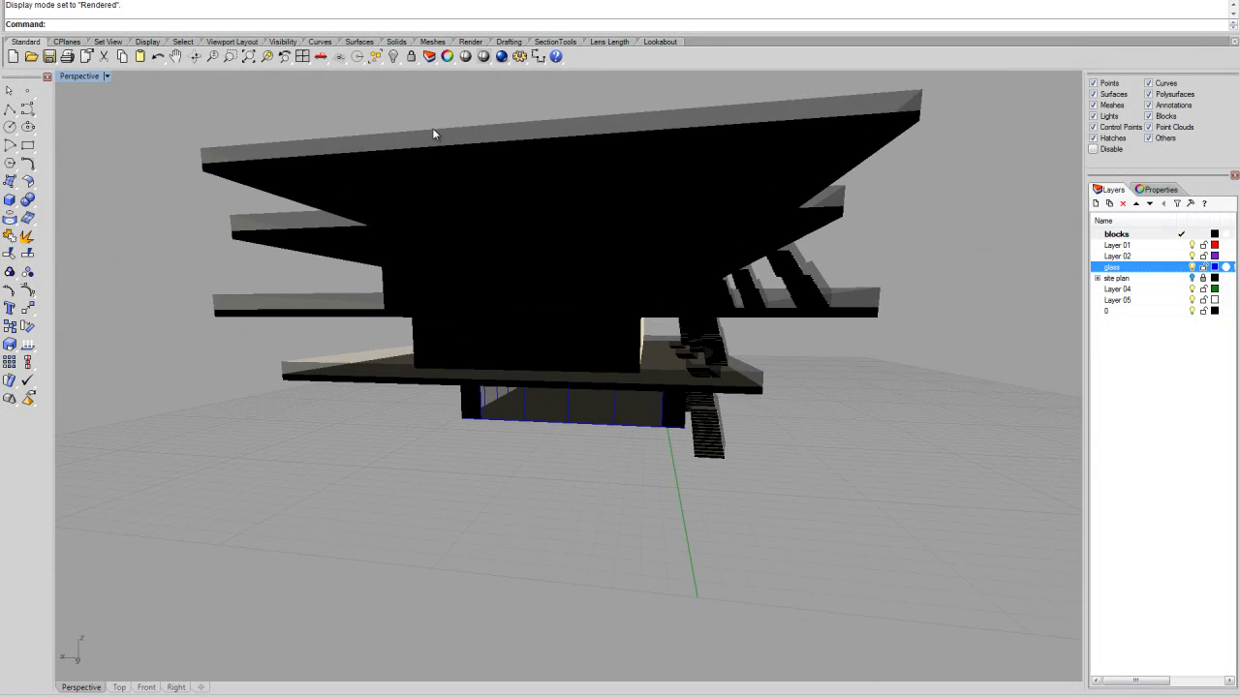
{"action": "left_click", "coordinate": [483, 56]}
Step: Examine the ground floor's glass panels up close and the whole building with its exterior stairs from the outside
{"action": "mouse_move", "coordinate": [794, 442]}
{"action": "right_mouse_down"}
{"action": "mouse_move", "coordinate": [782, 349]}
{"action": "mouse_move", "coordinate": [764, 471]}
{"action": "mouse_move", "coordinate": [571, 432]}
{"action": "right_mouse_up"}
{"action": "scroll", "coordinate": [630, 454], "scroll_direction": "up", "scroll_amount": 4}
{"action": "scroll", "coordinate": [531, 484], "scroll_direction": "up", "scroll_amount": 7}
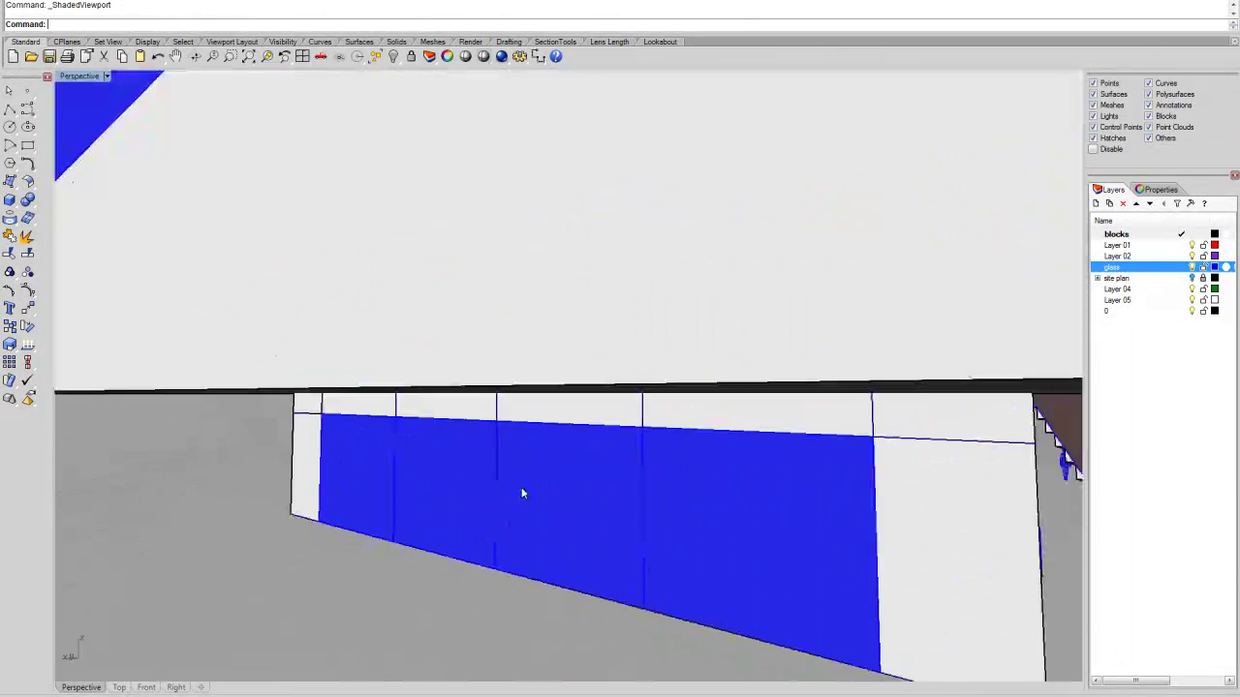
{"action": "right_click_drag", "start_coordinate": [520, 492], "coordinate": [499, 584]}
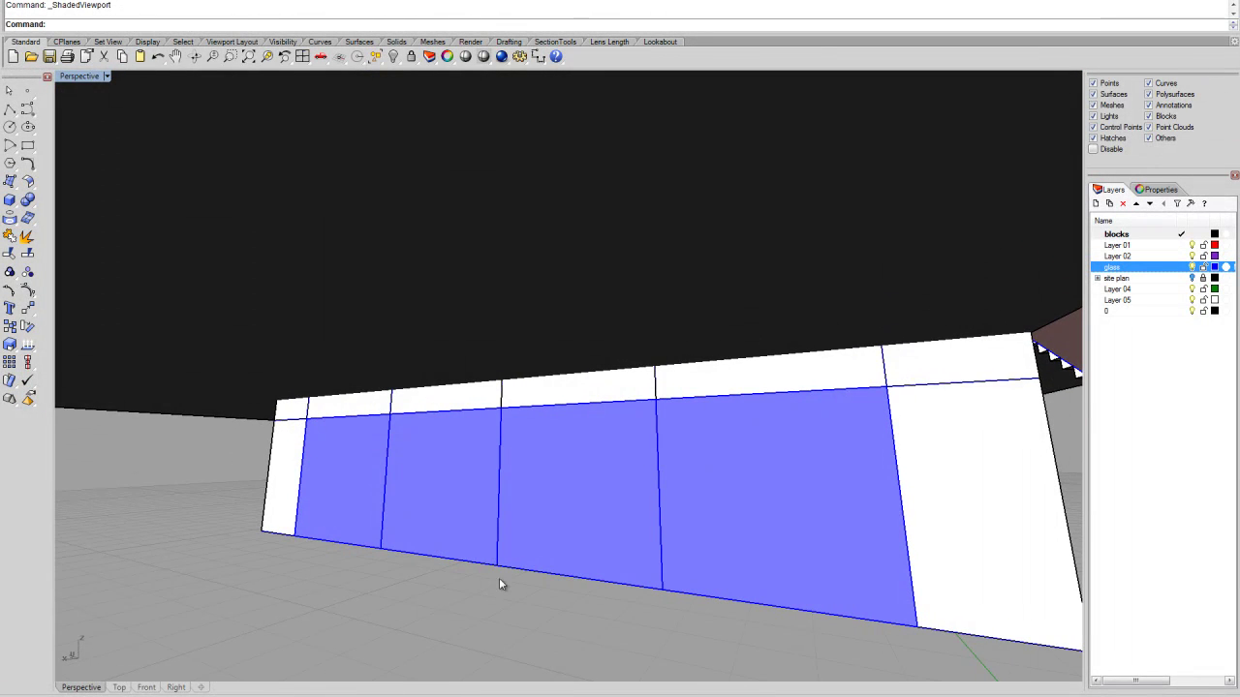
{"action": "scroll", "coordinate": [490, 437], "scroll_direction": "down", "scroll_amount": 6}
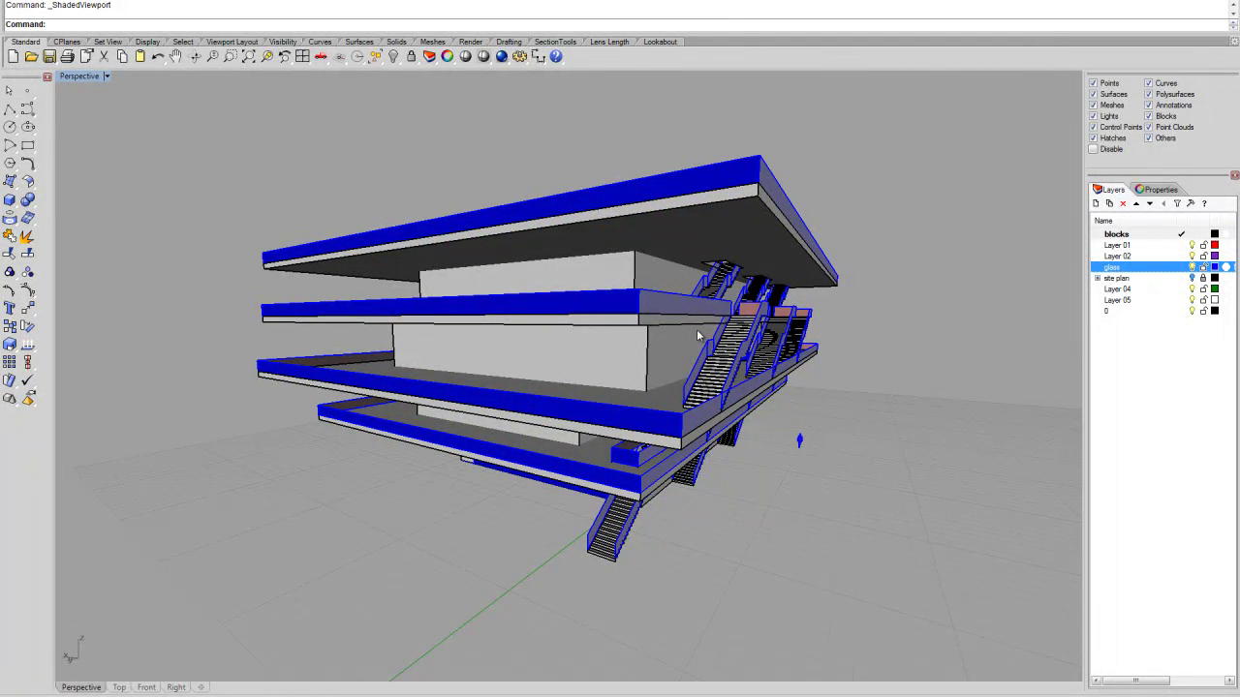
{"action": "right_click_drag", "start_coordinate": [696, 329], "coordinate": [652, 396]}
{"action": "scroll", "coordinate": [669, 319], "scroll_direction": "up", "scroll_amount": 2}
{"action": "scroll", "coordinate": [681, 366], "scroll_direction": "down", "scroll_amount": 2}
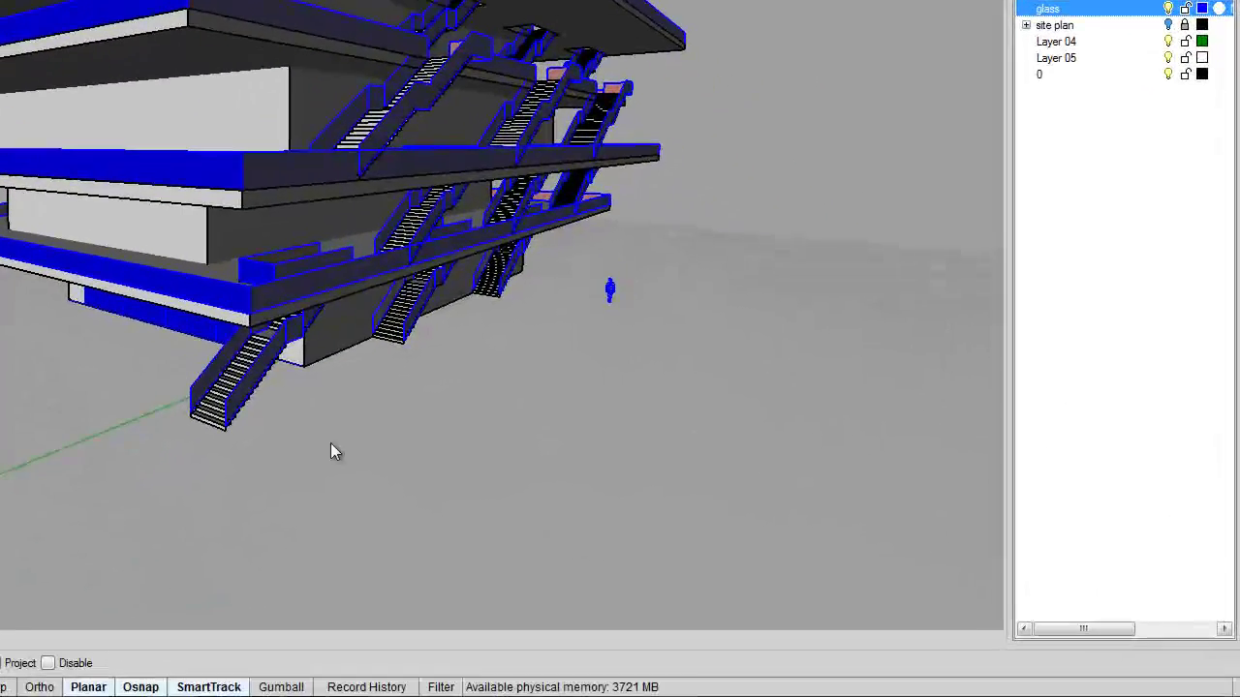